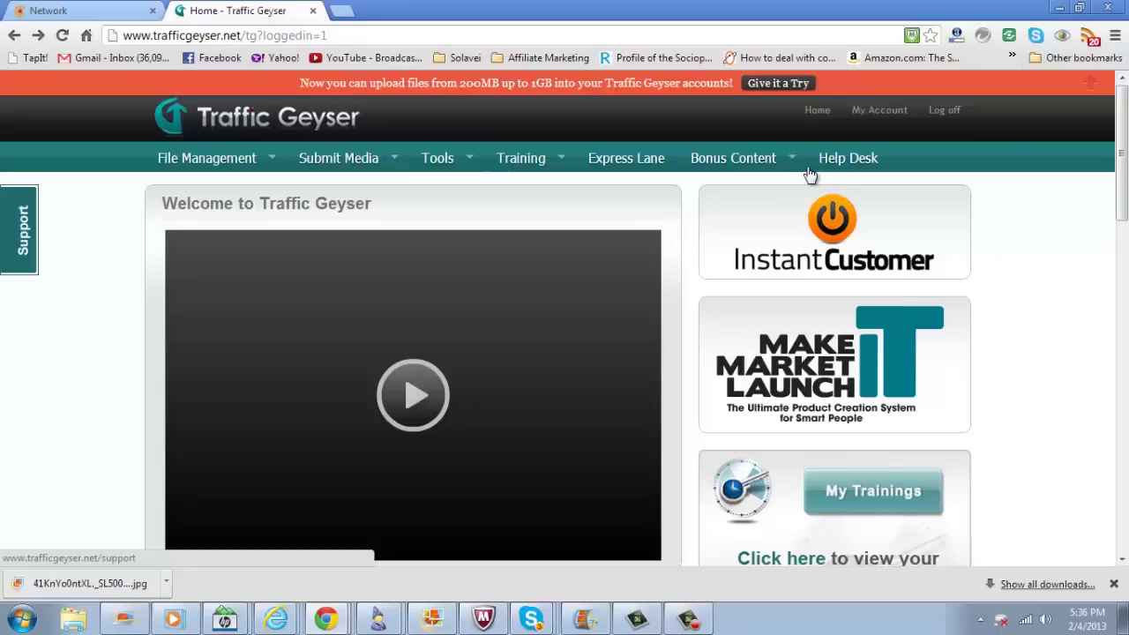
- Open YouTube in a new tab from the bookmarks bar, beside the Traffic Geyser home tab
{"action": "left_click", "coordinate": [323, 58]}
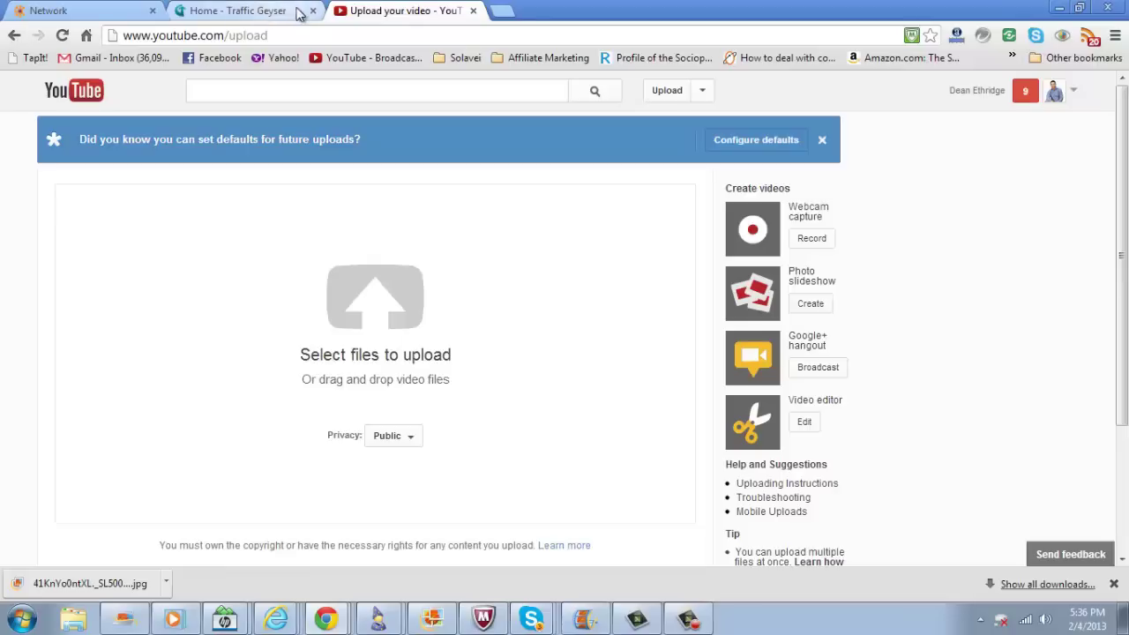
- On Traffic Geyser's upload page, set the destination folder to _Video Marketing
{"action": "left_click", "coordinate": [240, 11]}
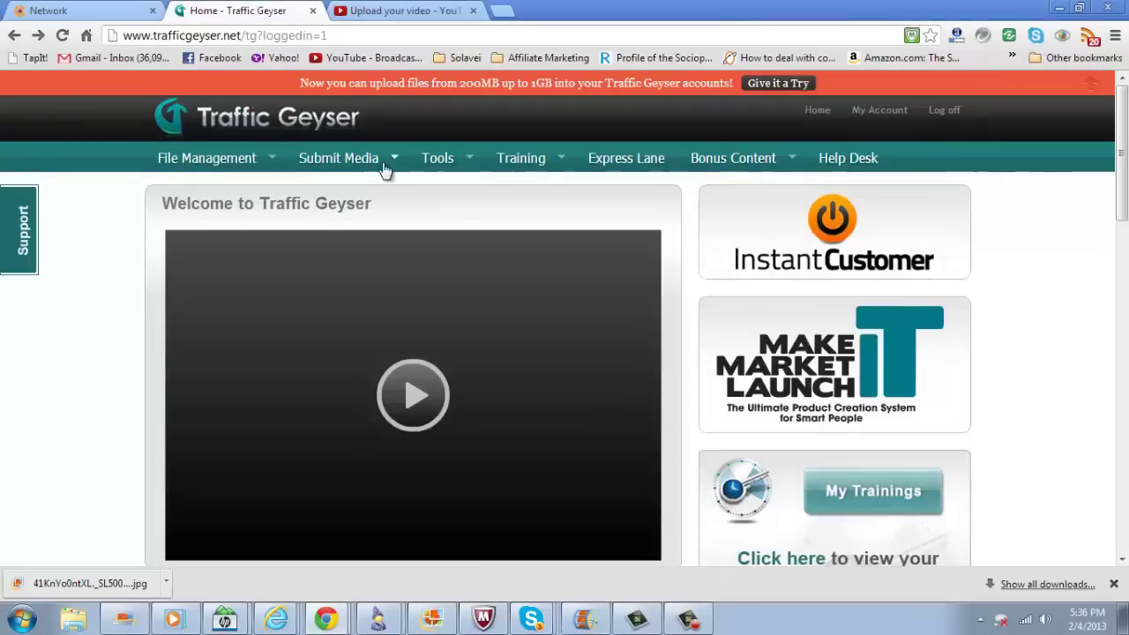
{"action": "mouse_move", "coordinate": [206, 158]}
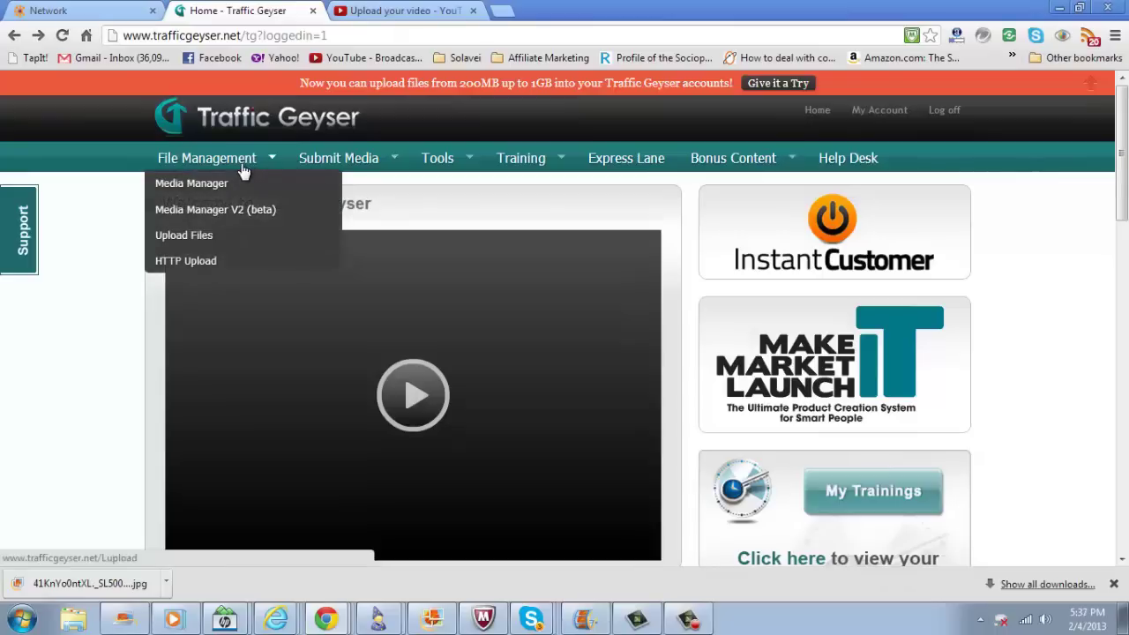
{"action": "left_click", "coordinate": [196, 238]}
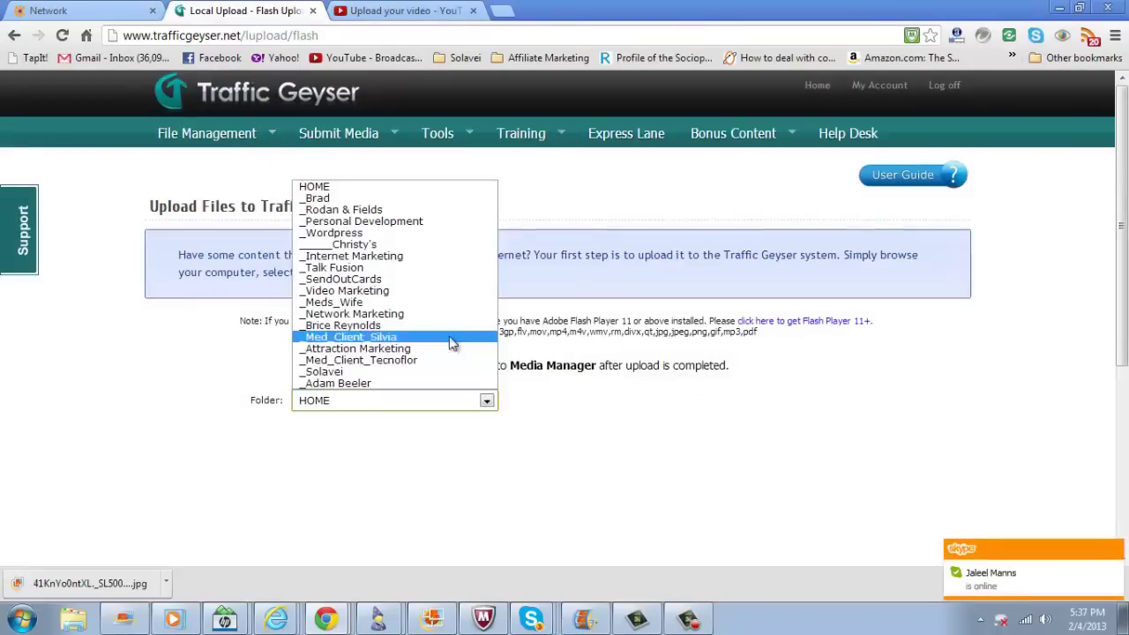
{"action": "left_click", "coordinate": [434, 291]}
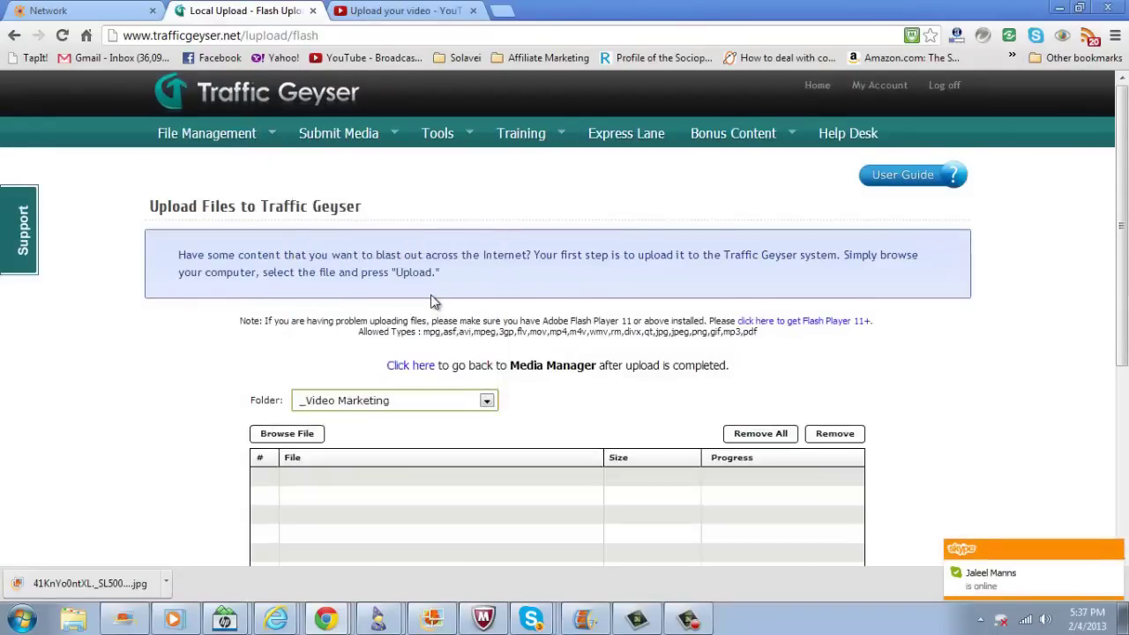
{"action": "scroll", "coordinate": [432, 302], "scroll_direction": "down", "scroll_amount": 1}
- Queue '25 Tips for Better Conversions.mp4' from Documents > Camtasia Studio for upload
{"action": "left_click", "coordinate": [300, 352]}
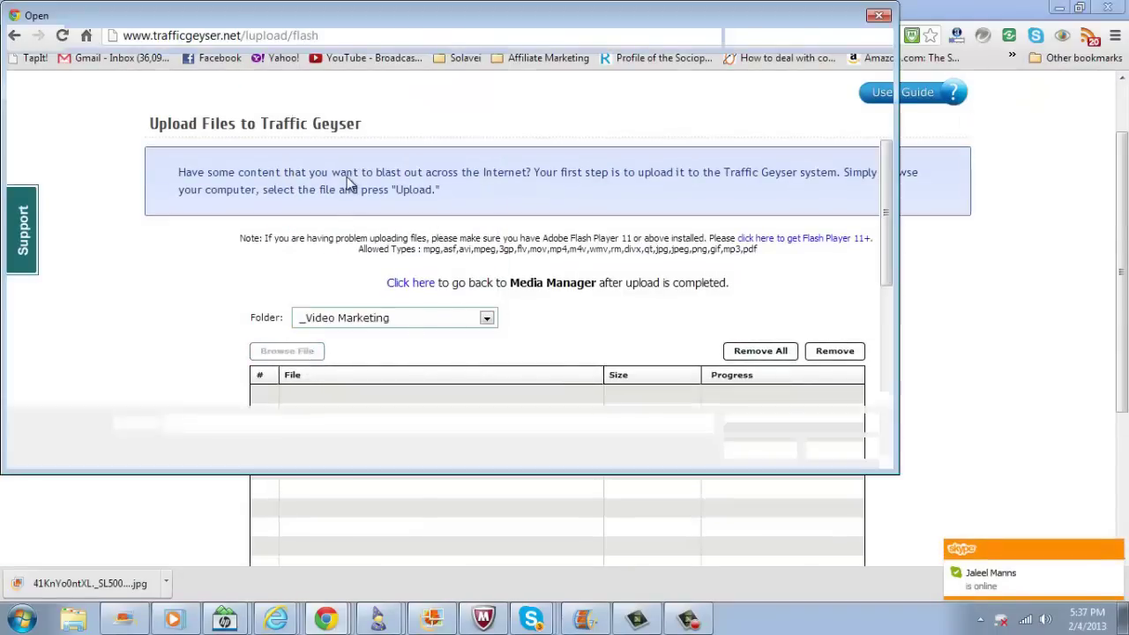
{"action": "left_click", "coordinate": [88, 199]}
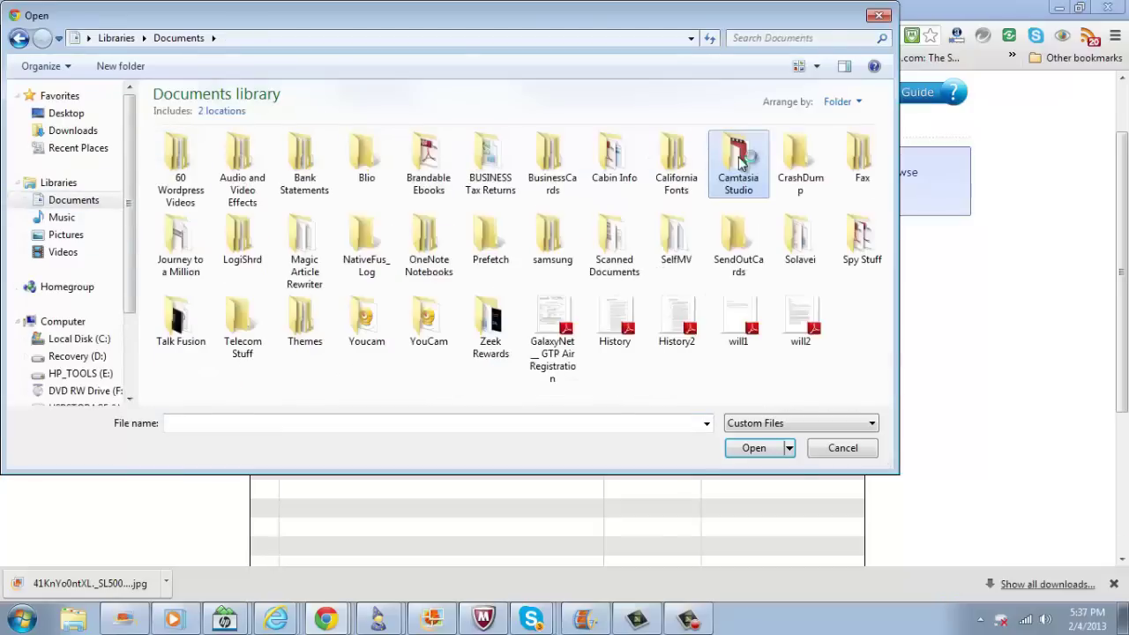
{"action": "double_click", "coordinate": [740, 159]}
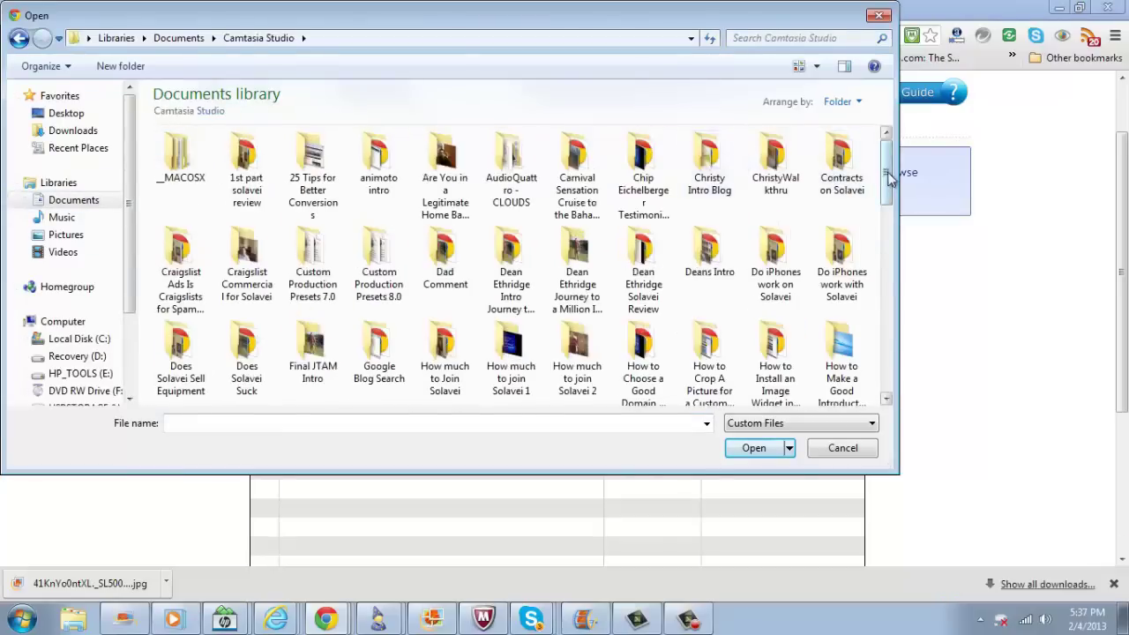
{"action": "scroll", "coordinate": [889, 177], "scroll_direction": "down", "scroll_amount": 5}
{"action": "scroll", "coordinate": [889, 177], "scroll_direction": "down", "scroll_amount": 2}
{"action": "scroll", "coordinate": [889, 177], "scroll_direction": "up", "scroll_amount": 1}
{"action": "scroll", "coordinate": [890, 169], "scroll_direction": "up", "scroll_amount": 6}
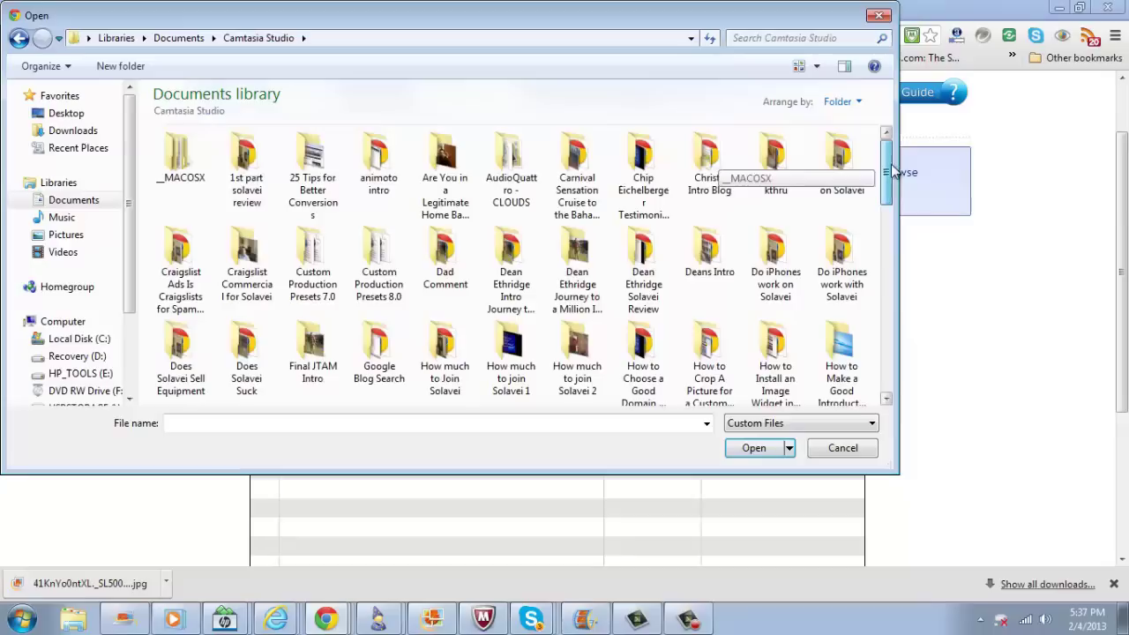
{"action": "double_click", "coordinate": [313, 157]}
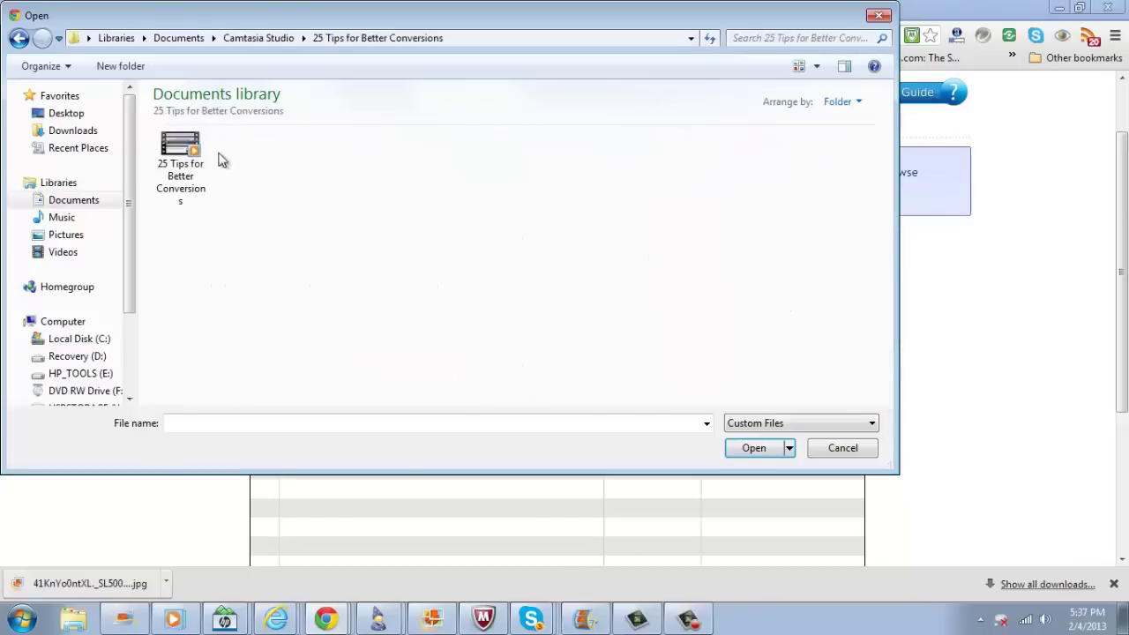
{"action": "double_click", "coordinate": [181, 154]}
{"action": "scroll", "coordinate": [764, 355], "scroll_direction": "down", "scroll_amount": 1}
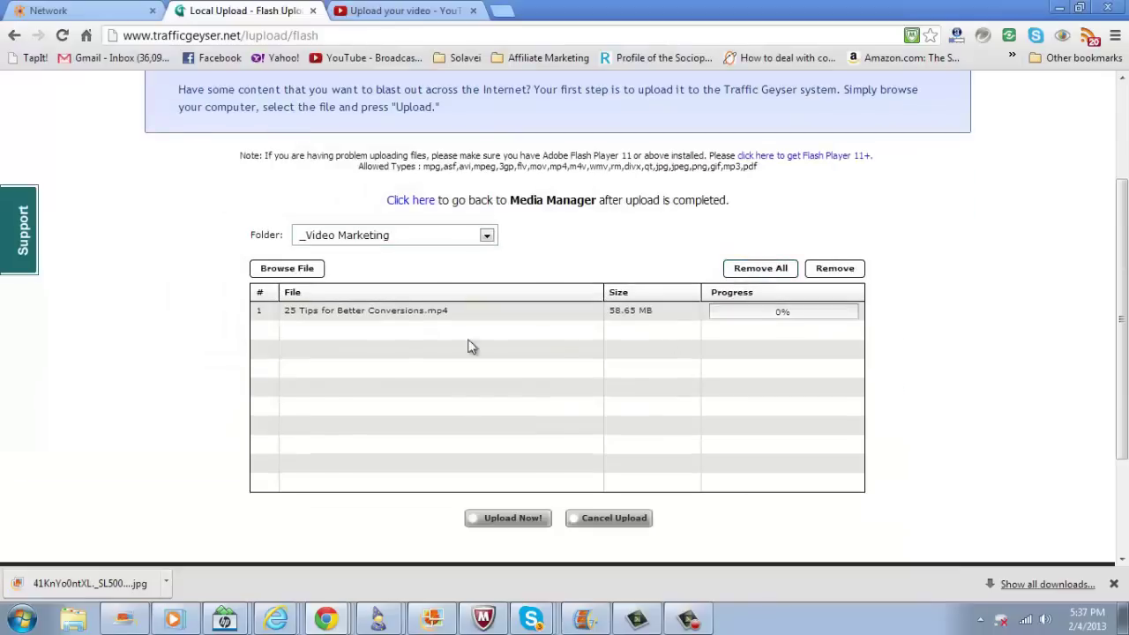
- Add 'What Cameras to Buy for Video Marketing.mp4' from the Camtasia Studio folders to the queue
{"action": "left_click", "coordinate": [342, 275]}
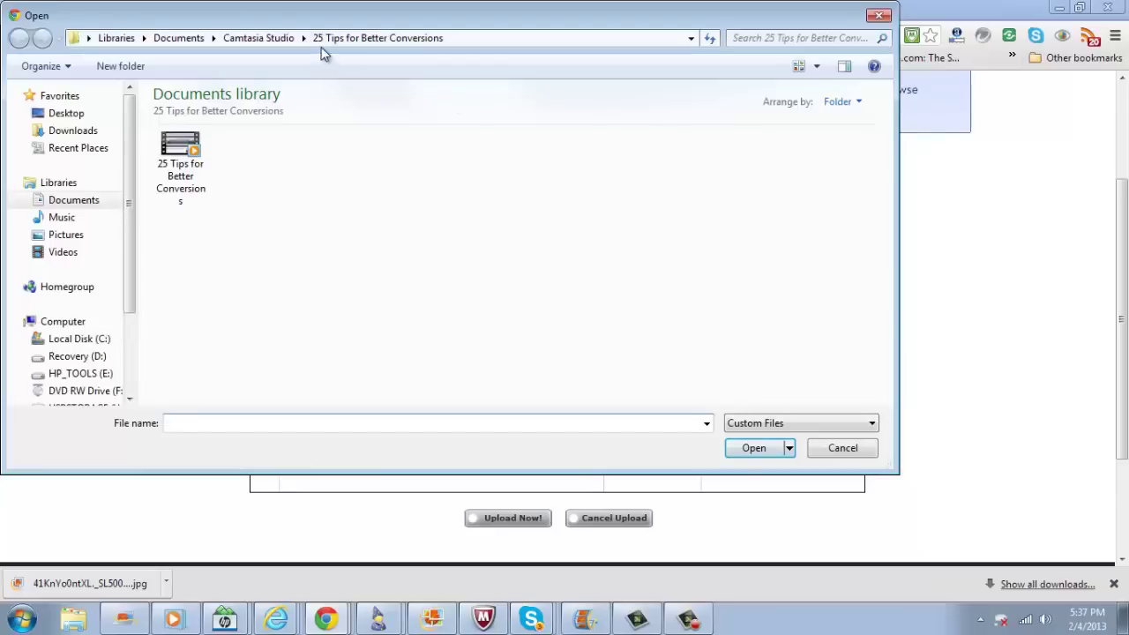
{"action": "left_click", "coordinate": [305, 38]}
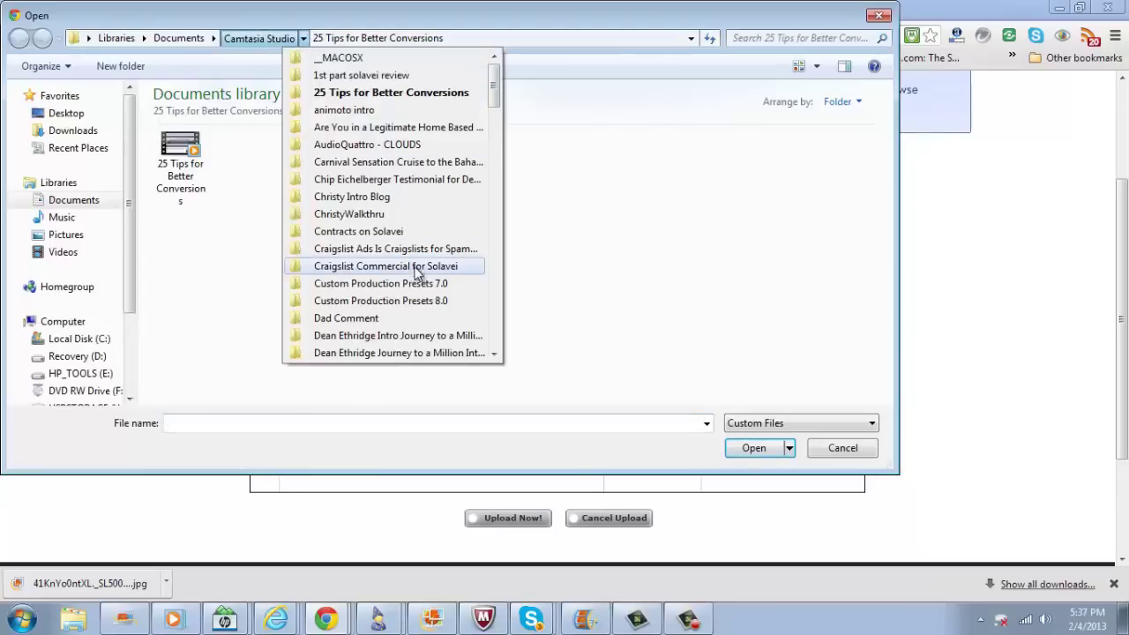
{"action": "scroll", "coordinate": [416, 273], "scroll_direction": "down", "scroll_amount": 4}
{"action": "scroll", "coordinate": [416, 273], "scroll_direction": "down", "scroll_amount": 3}
{"action": "scroll", "coordinate": [416, 274], "scroll_direction": "down", "scroll_amount": 4}
{"action": "scroll", "coordinate": [416, 274], "scroll_direction": "down", "scroll_amount": 2}
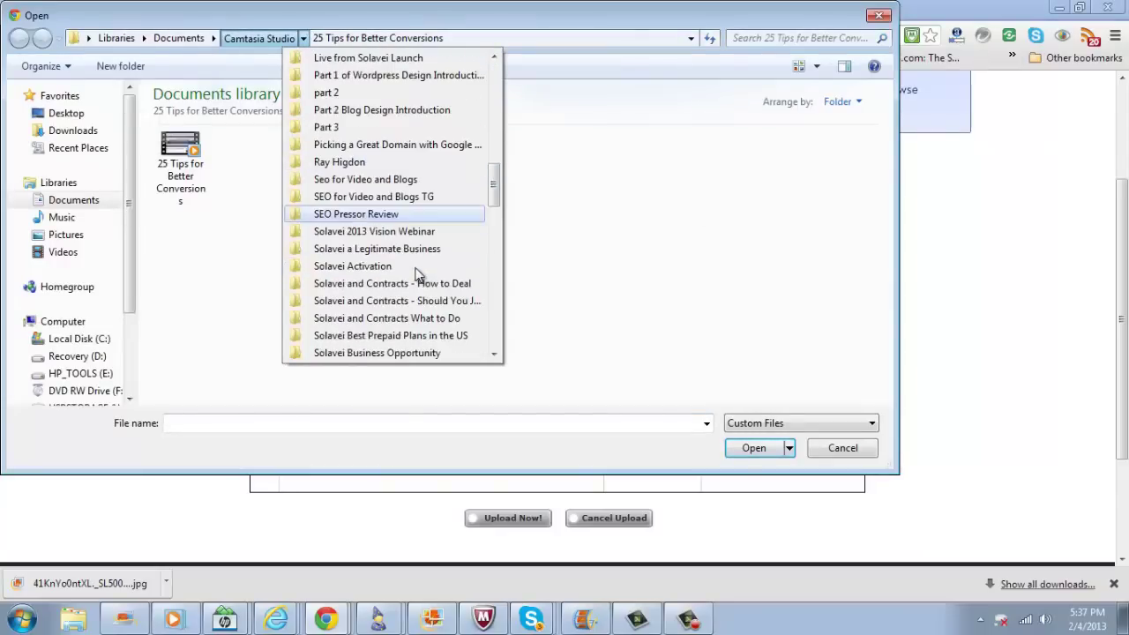
{"action": "scroll", "coordinate": [418, 275], "scroll_direction": "down", "scroll_amount": 2}
{"action": "scroll", "coordinate": [418, 275], "scroll_direction": "down", "scroll_amount": 3}
{"action": "scroll", "coordinate": [418, 275], "scroll_direction": "down", "scroll_amount": 2}
{"action": "scroll", "coordinate": [418, 276], "scroll_direction": "down", "scroll_amount": 3}
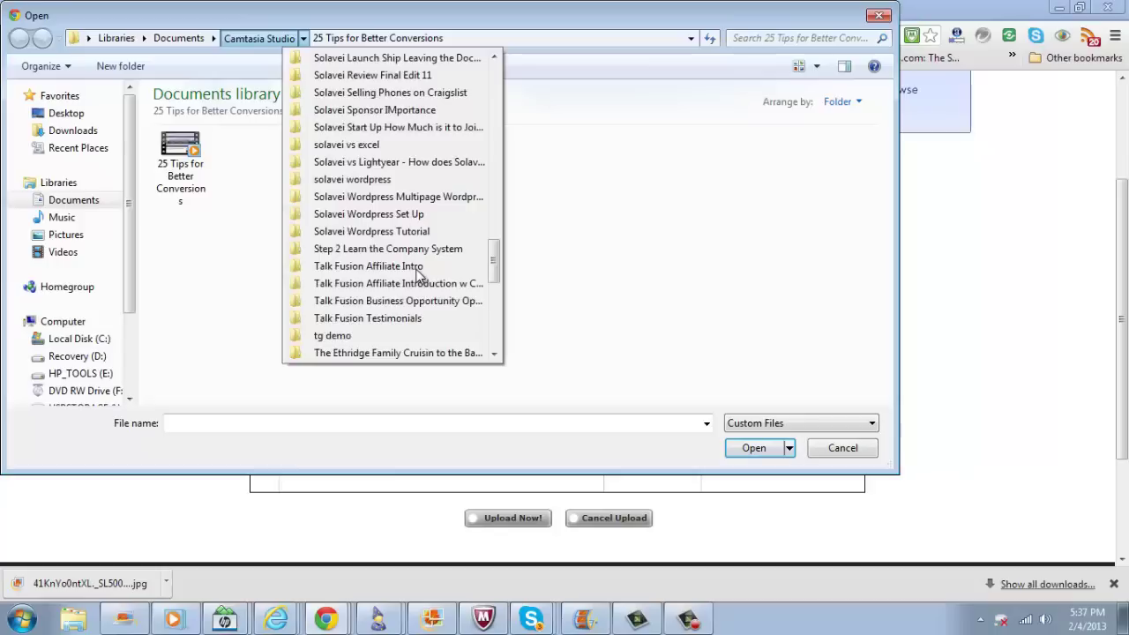
{"action": "scroll", "coordinate": [418, 275], "scroll_direction": "down", "scroll_amount": 2}
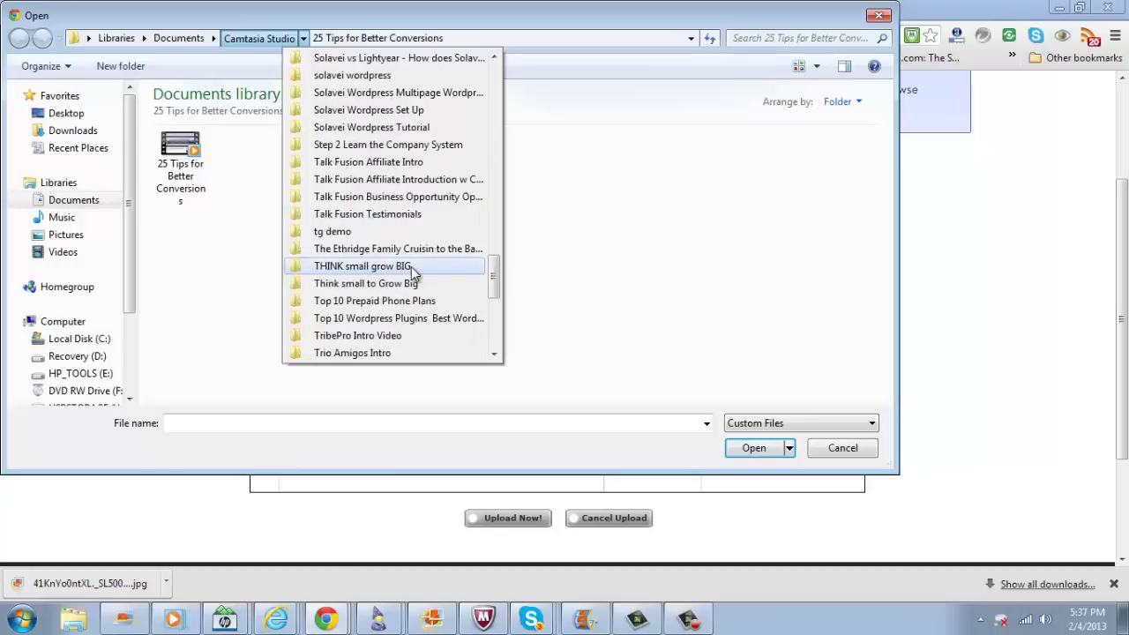
{"action": "scroll", "coordinate": [411, 267], "scroll_direction": "down", "scroll_amount": 1}
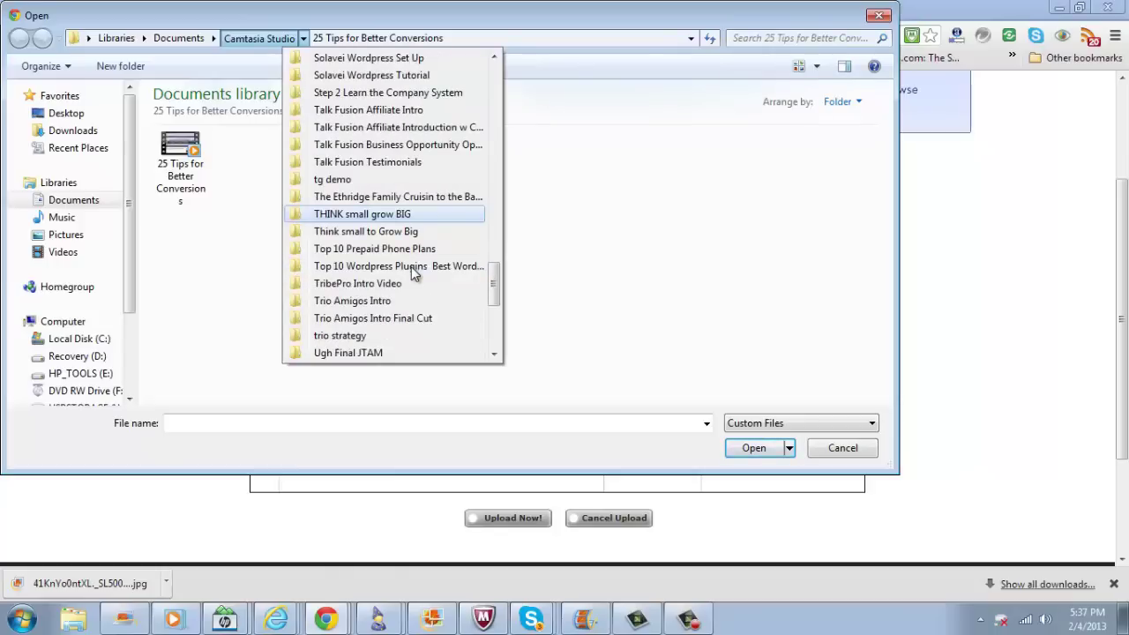
{"action": "scroll", "coordinate": [411, 274], "scroll_direction": "down", "scroll_amount": 1}
{"action": "scroll", "coordinate": [411, 274], "scroll_direction": "down", "scroll_amount": 1}
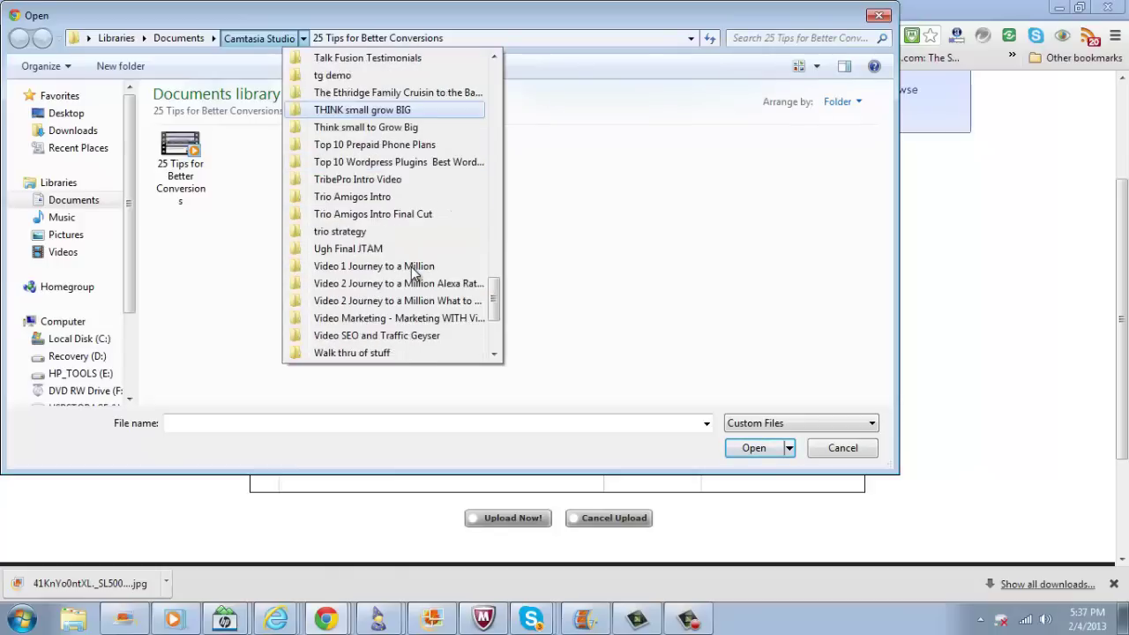
{"action": "scroll", "coordinate": [411, 273], "scroll_direction": "down", "scroll_amount": 3}
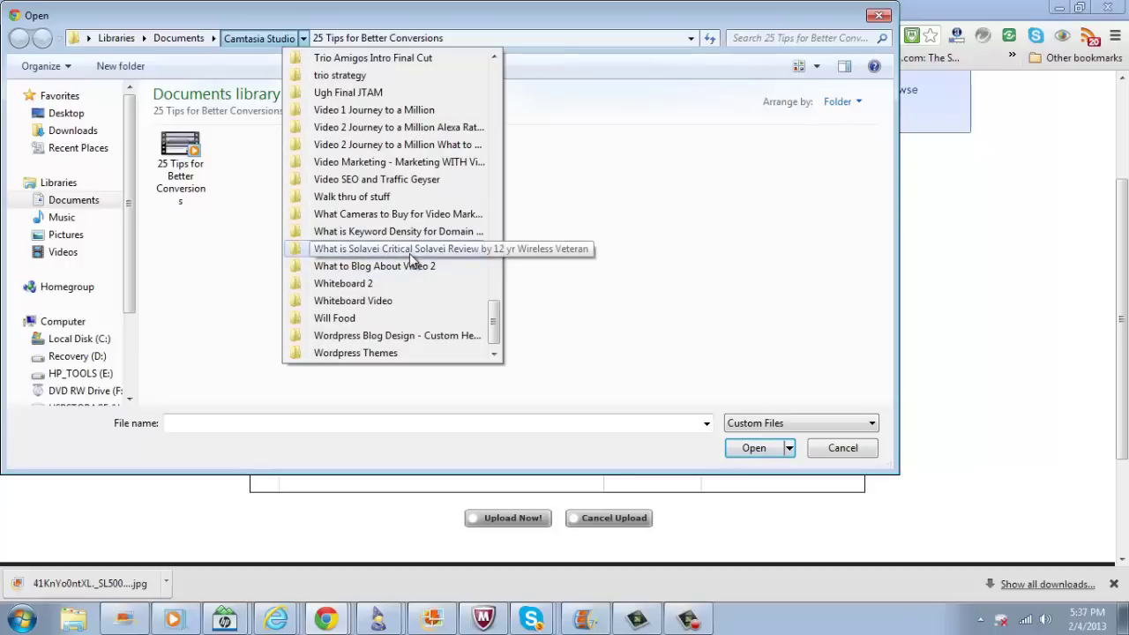
{"action": "scroll", "coordinate": [409, 253], "scroll_direction": "down", "scroll_amount": 1}
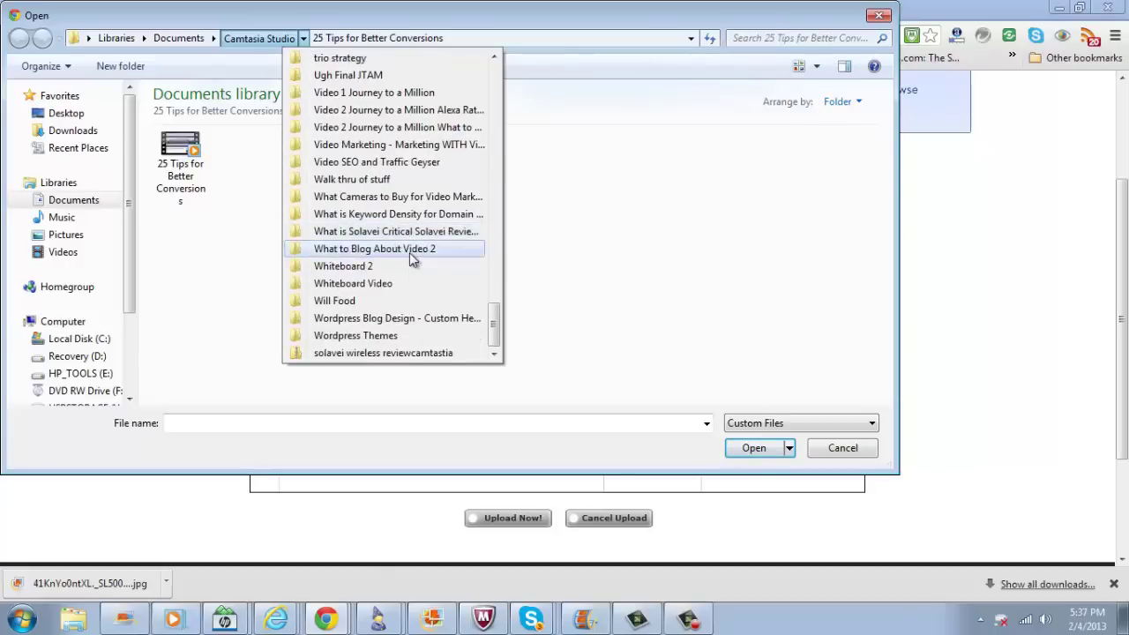
{"action": "left_click", "coordinate": [414, 197]}
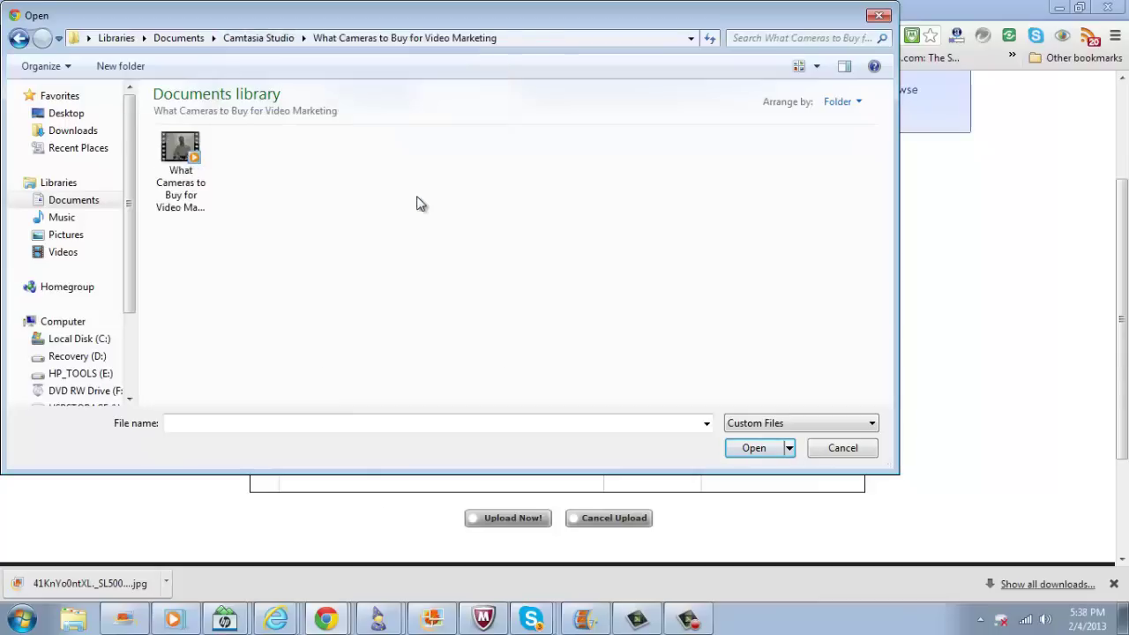
{"action": "double_click", "coordinate": [176, 159]}
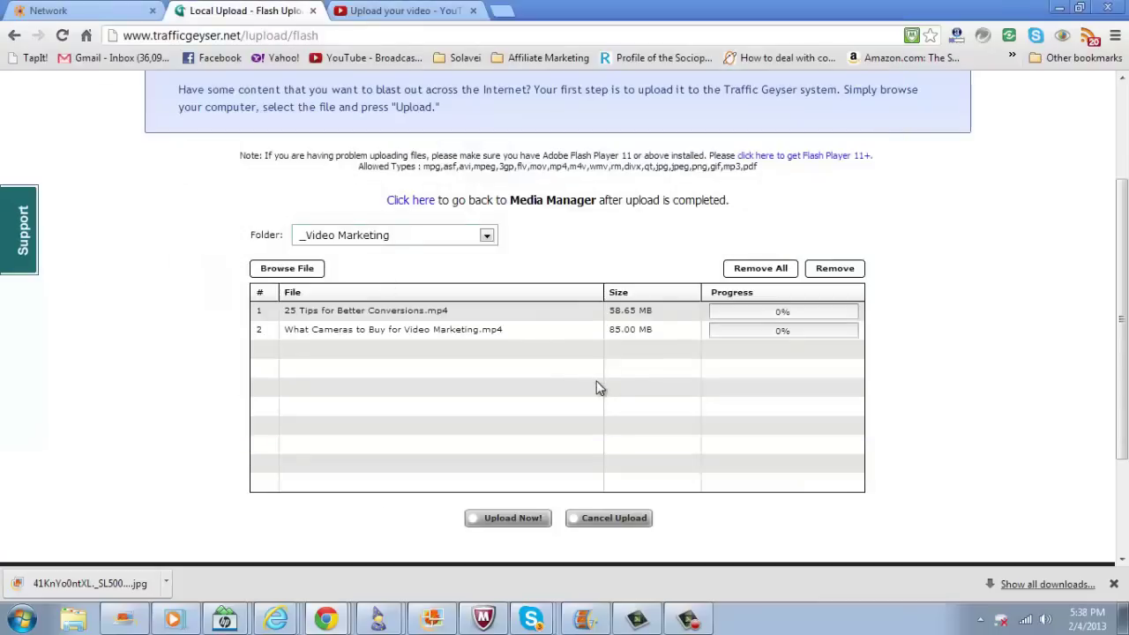
- Start uploading both queued videos and load trafficgeyser.com in the YouTube tab
{"action": "left_click", "coordinate": [533, 520]}
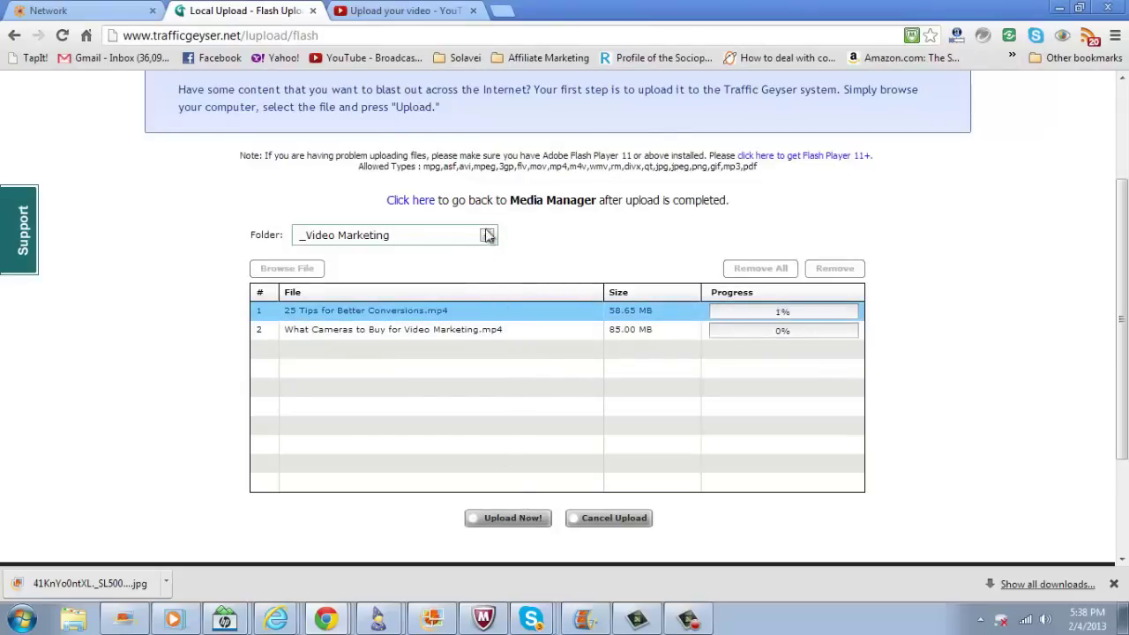
{"action": "left_click", "coordinate": [399, 11]}
{"action": "left_click", "coordinate": [383, 35]}
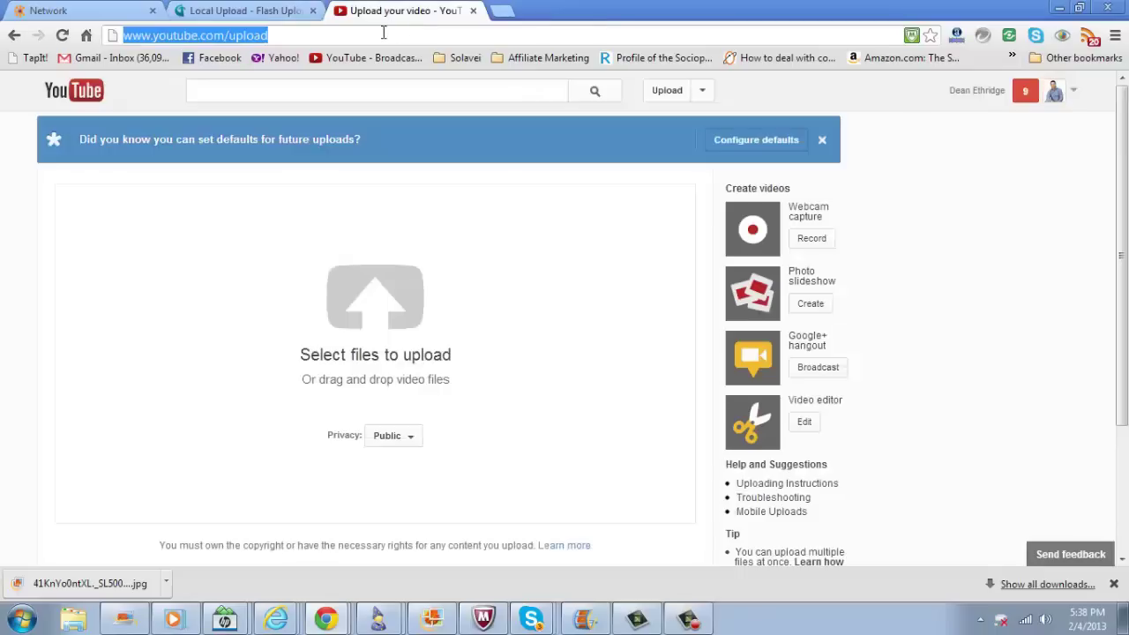
{"action": "type", "text": "trafficgeyser.net/tg/login"}
{"action": "key", "text": "Return"}
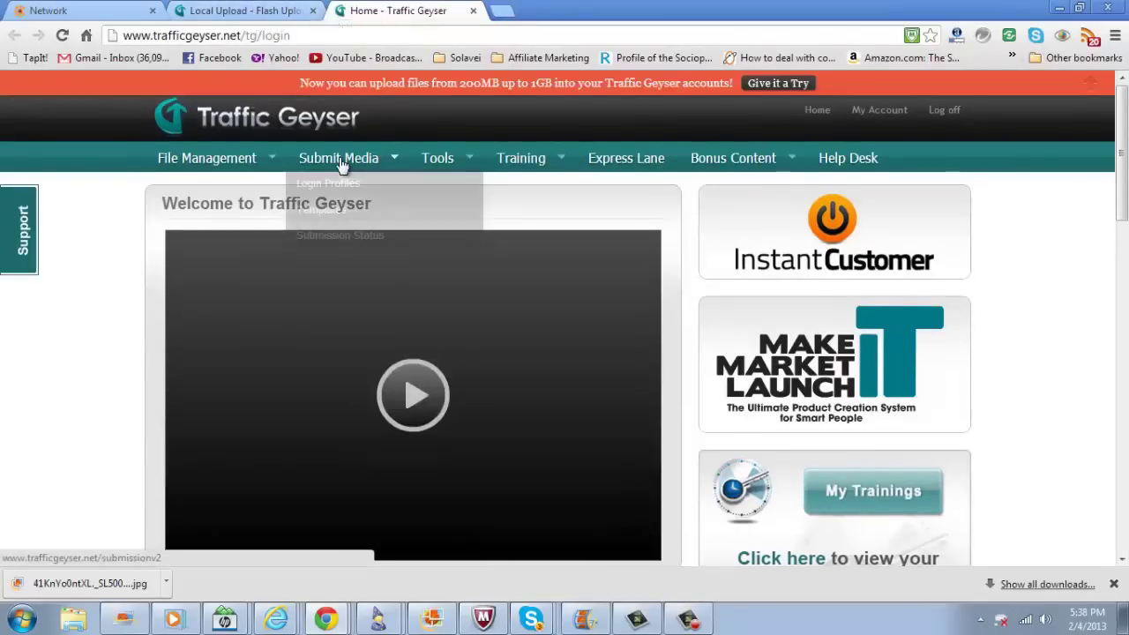
{"action": "mouse_move", "coordinate": [339, 158]}
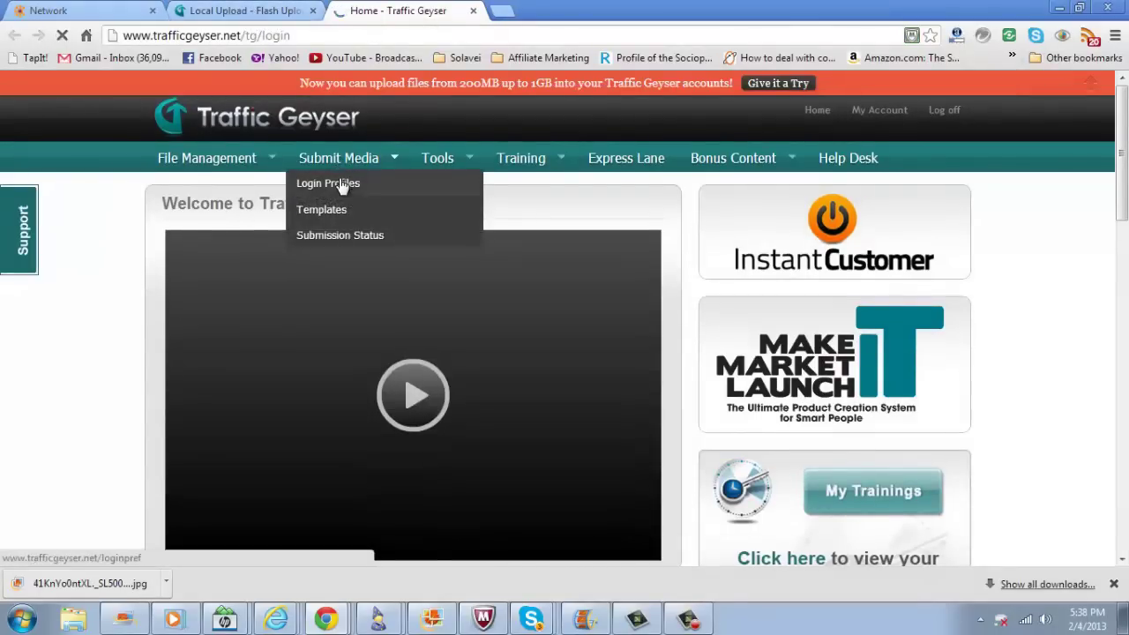
- On Login Profiles, add a new profile keeping the default name 'Untitled Login Profile'
{"action": "left_click", "coordinate": [342, 185]}
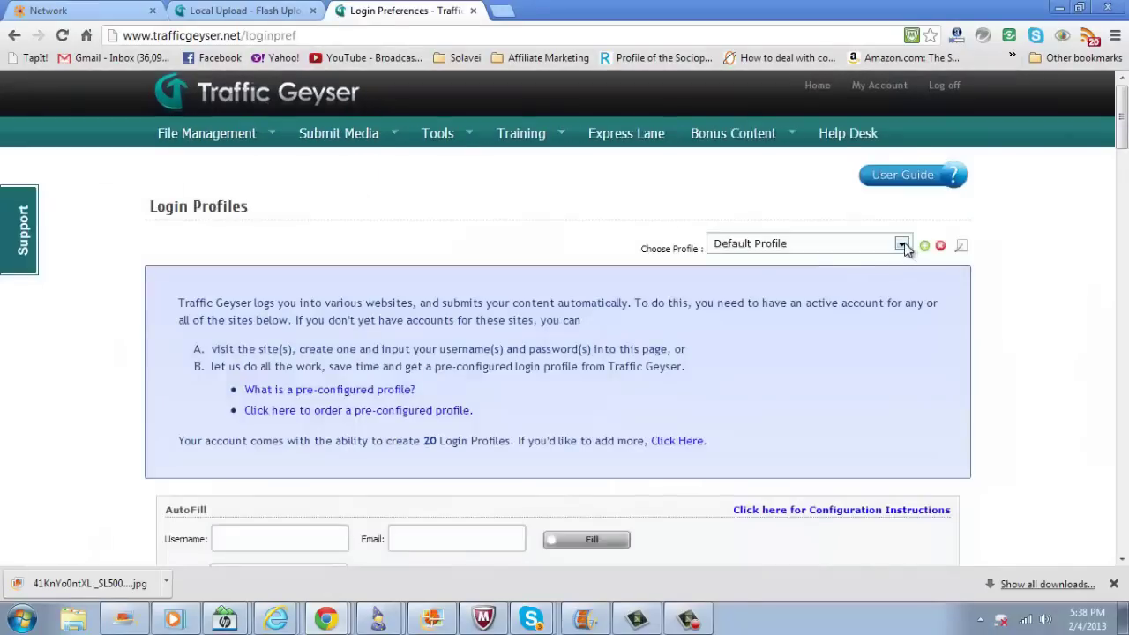
{"action": "left_click", "coordinate": [901, 246]}
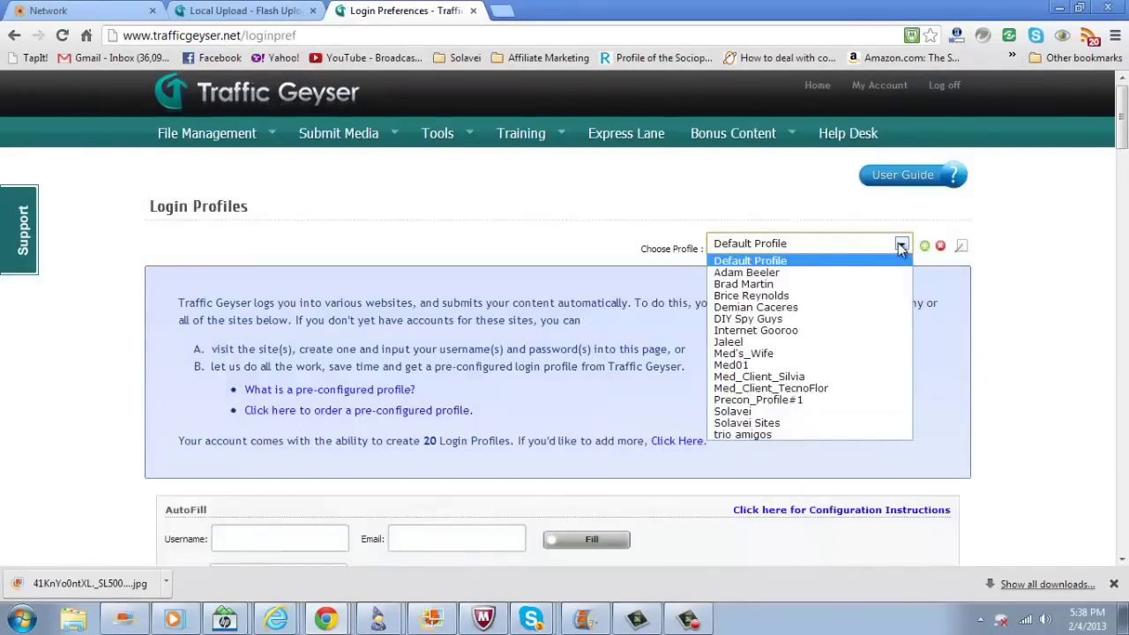
{"action": "left_click", "coordinate": [925, 247]}
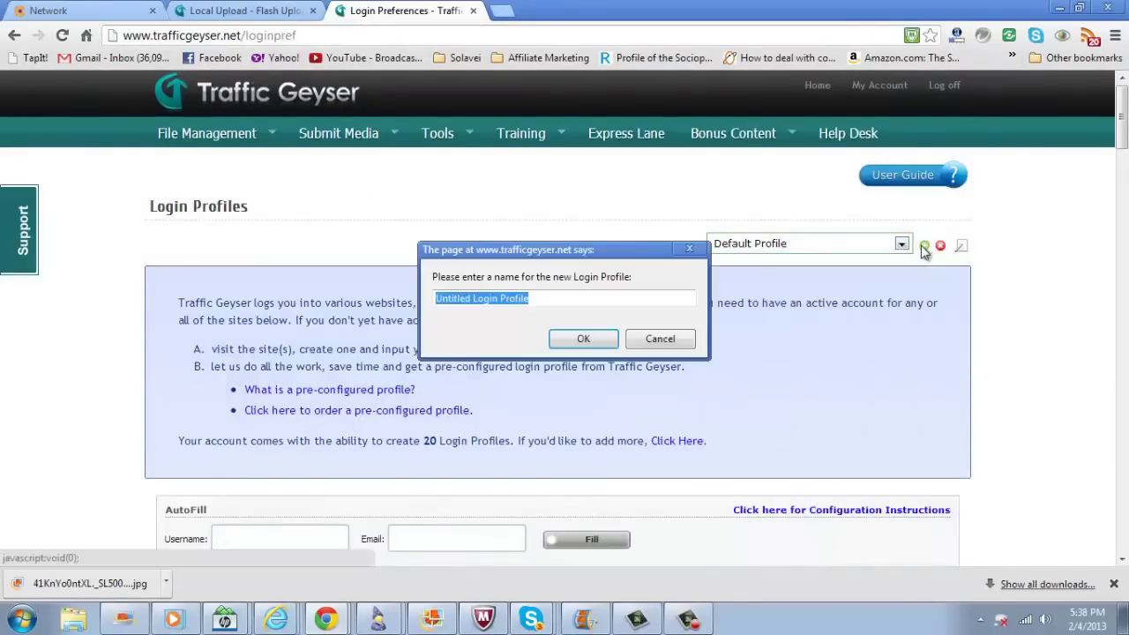
{"action": "left_click", "coordinate": [655, 339]}
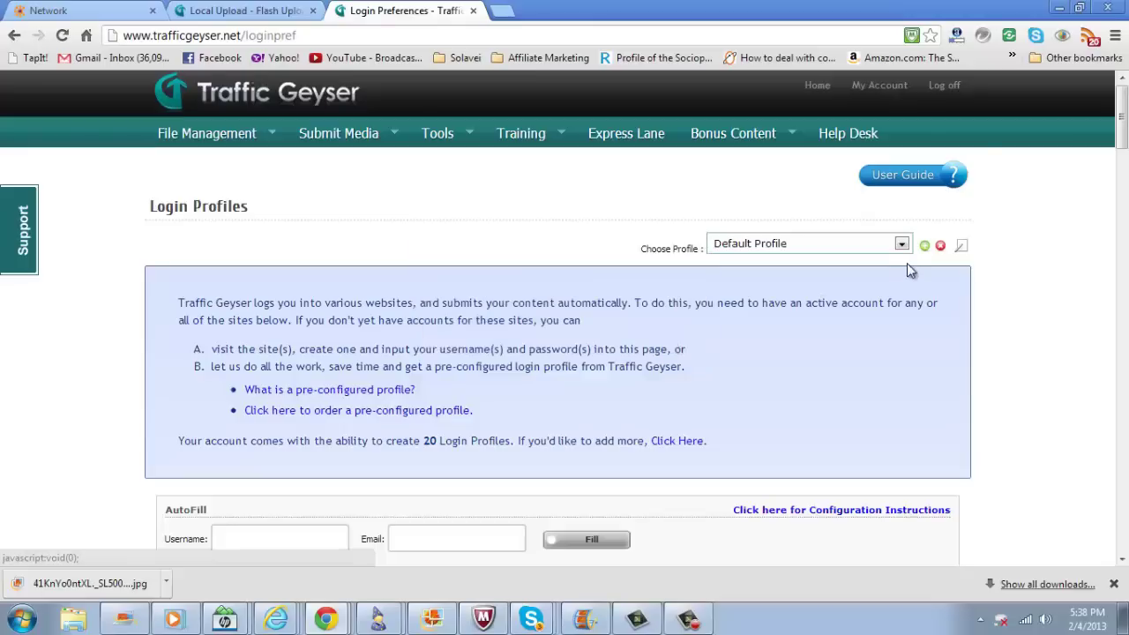
{"action": "left_click", "coordinate": [903, 245]}
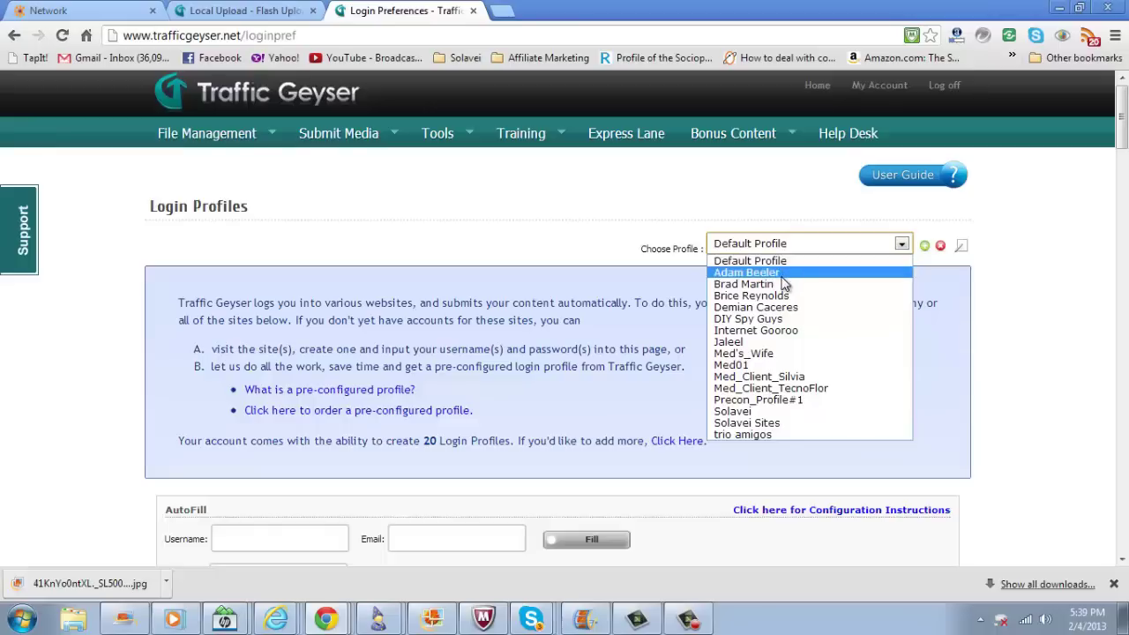
{"action": "left_click", "coordinate": [925, 245]}
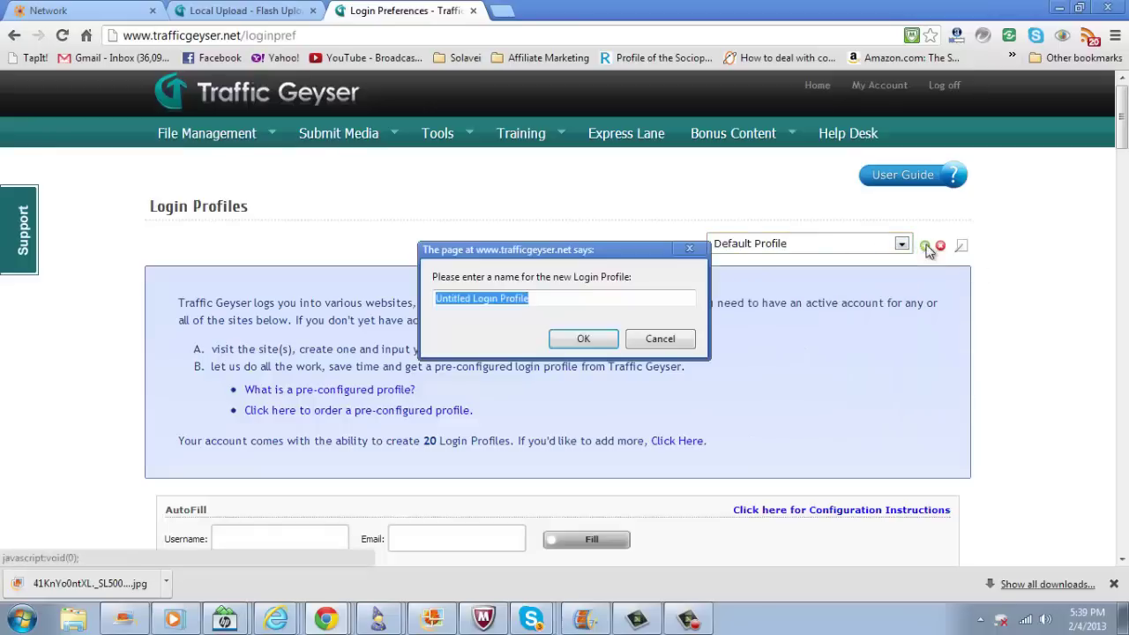
{"action": "left_click", "coordinate": [583, 339]}
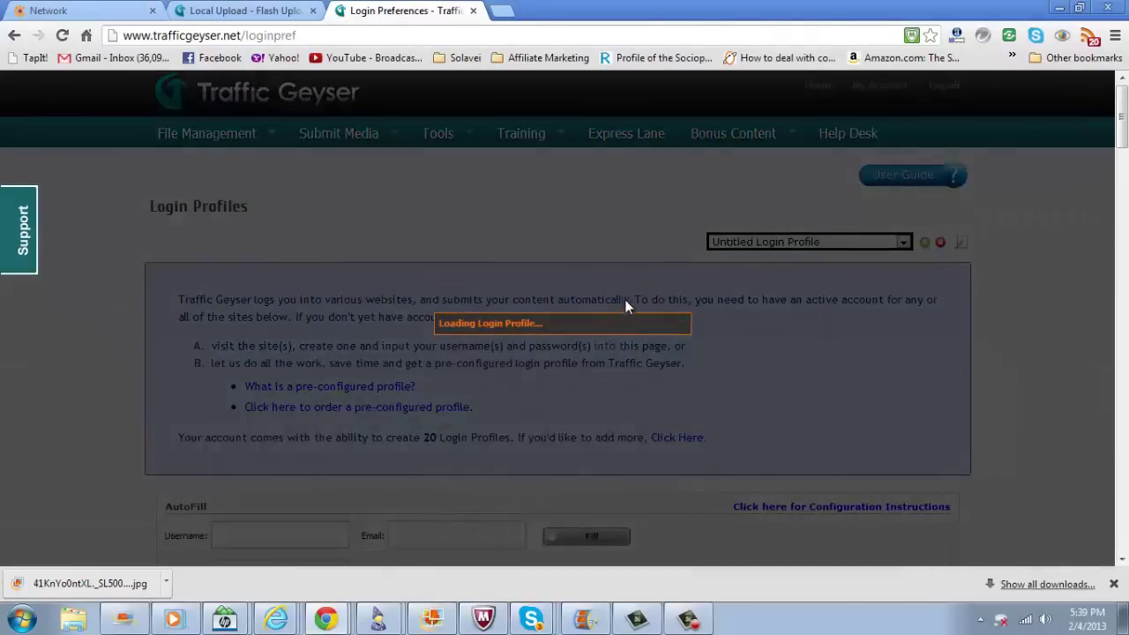
{"action": "scroll", "coordinate": [628, 296], "scroll_direction": "down", "scroll_amount": 3}
{"action": "scroll", "coordinate": [631, 302], "scroll_direction": "down", "scroll_amount": 3}
{"action": "scroll", "coordinate": [630, 300], "scroll_direction": "down", "scroll_amount": 2}
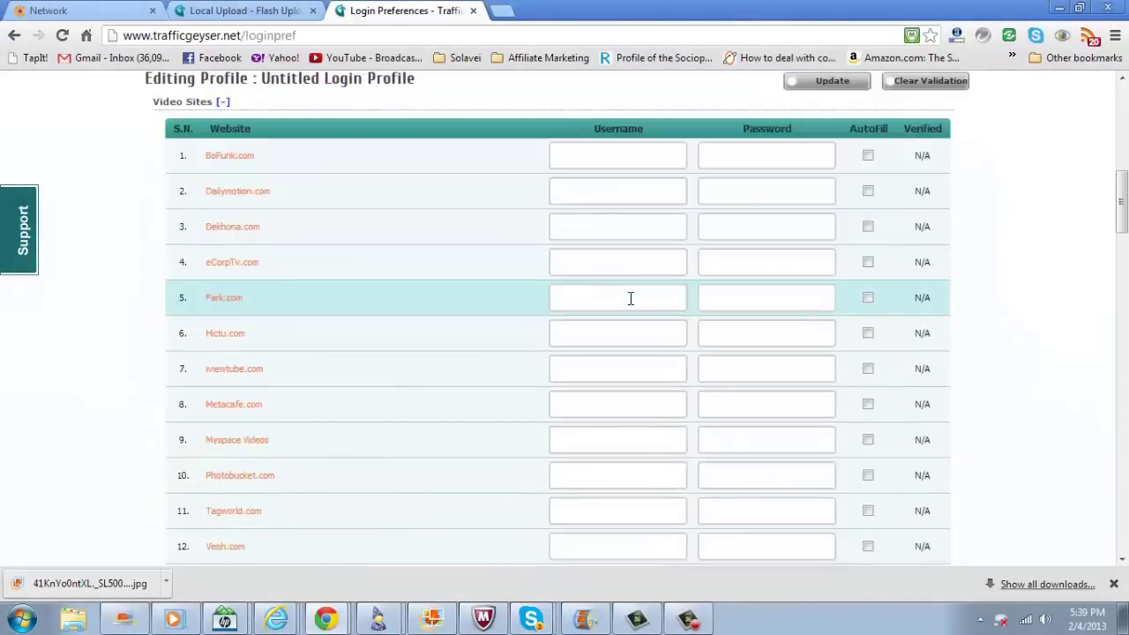
{"action": "scroll", "coordinate": [629, 300], "scroll_direction": "up", "scroll_amount": 4}
{"action": "scroll", "coordinate": [609, 304], "scroll_direction": "down", "scroll_amount": 3}
{"action": "scroll", "coordinate": [471, 310], "scroll_direction": "down", "scroll_amount": 1}
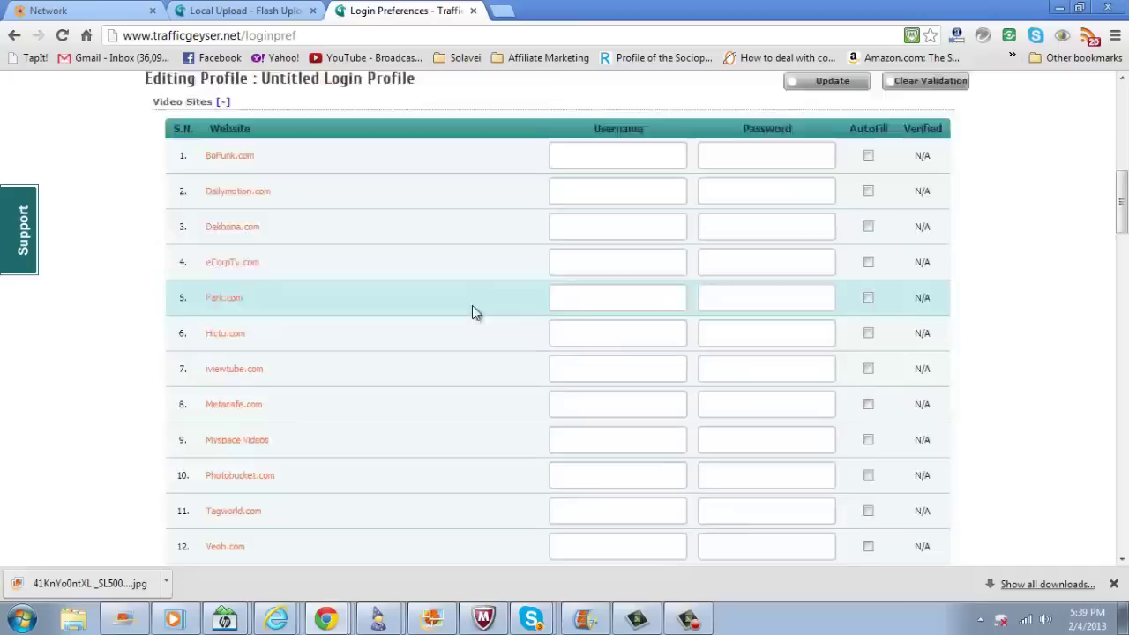
{"action": "scroll", "coordinate": [353, 177], "scroll_direction": "down", "scroll_amount": 1}
{"action": "scroll", "coordinate": [305, 187], "scroll_direction": "up", "scroll_amount": 2}
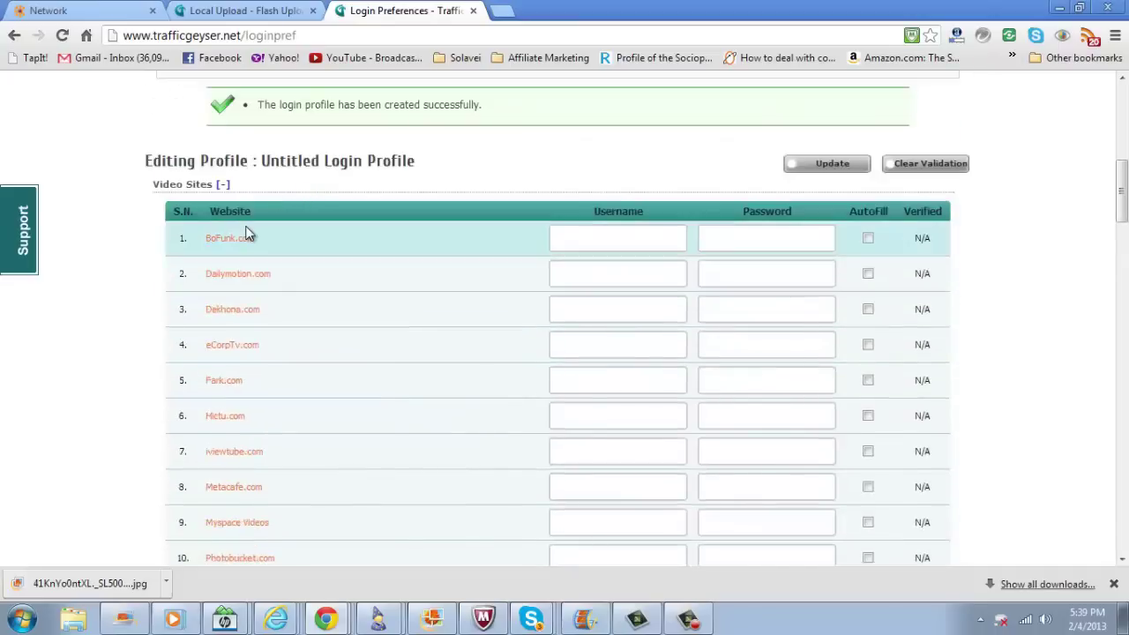
{"action": "scroll", "coordinate": [248, 233], "scroll_direction": "down", "scroll_amount": 1}
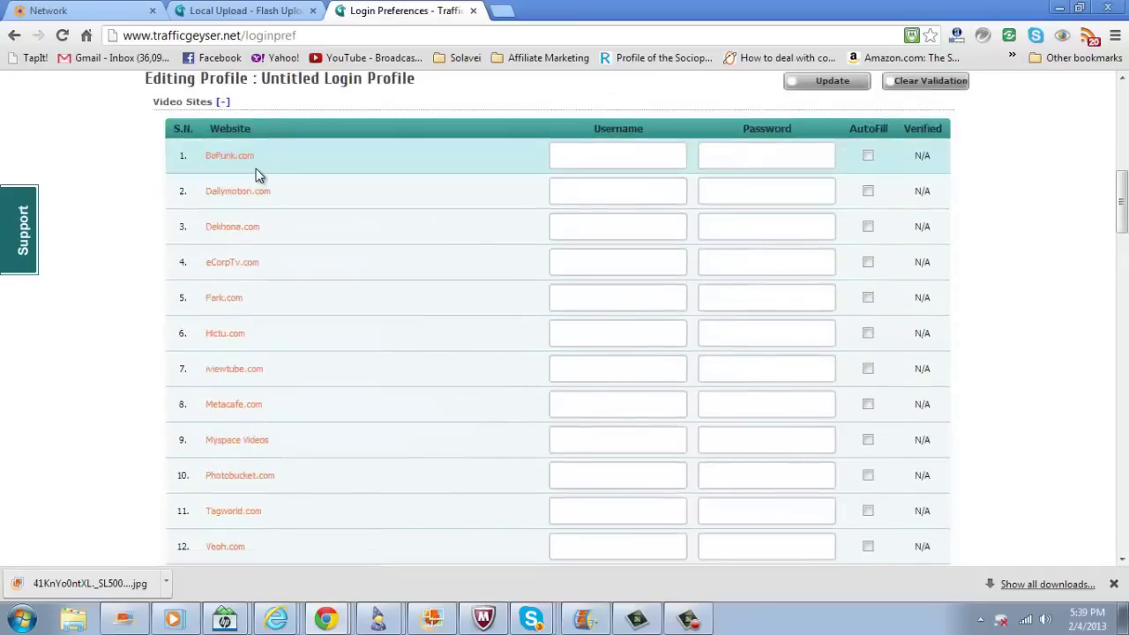
{"action": "scroll", "coordinate": [340, 249], "scroll_direction": "down", "scroll_amount": 1}
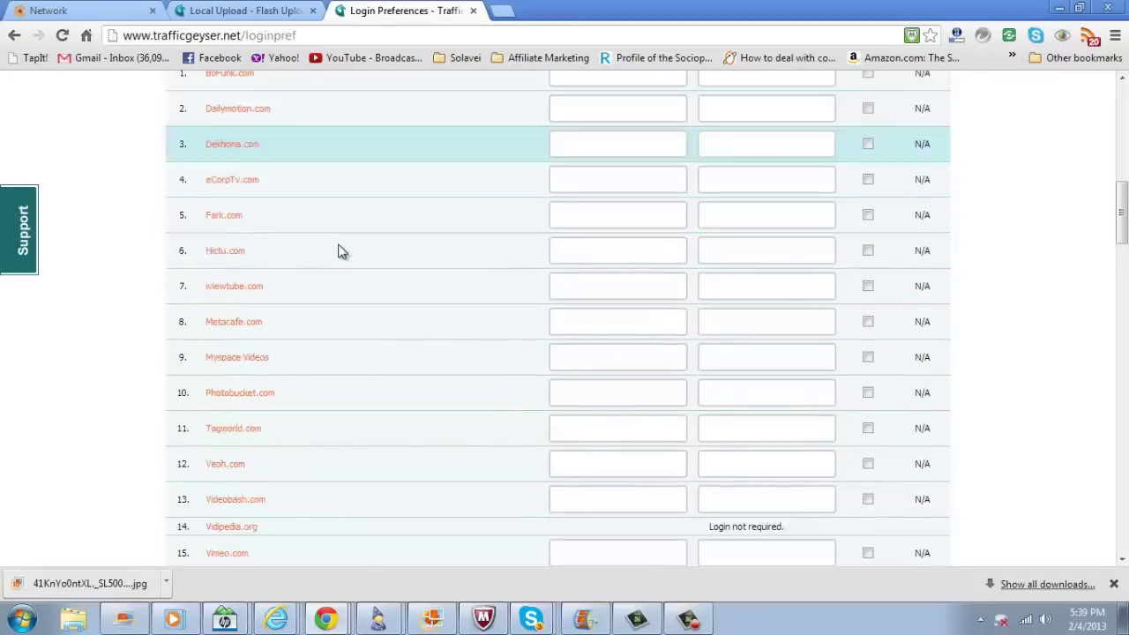
{"action": "scroll", "coordinate": [340, 251], "scroll_direction": "down", "scroll_amount": 2}
{"action": "scroll", "coordinate": [332, 231], "scroll_direction": "up", "scroll_amount": 1}
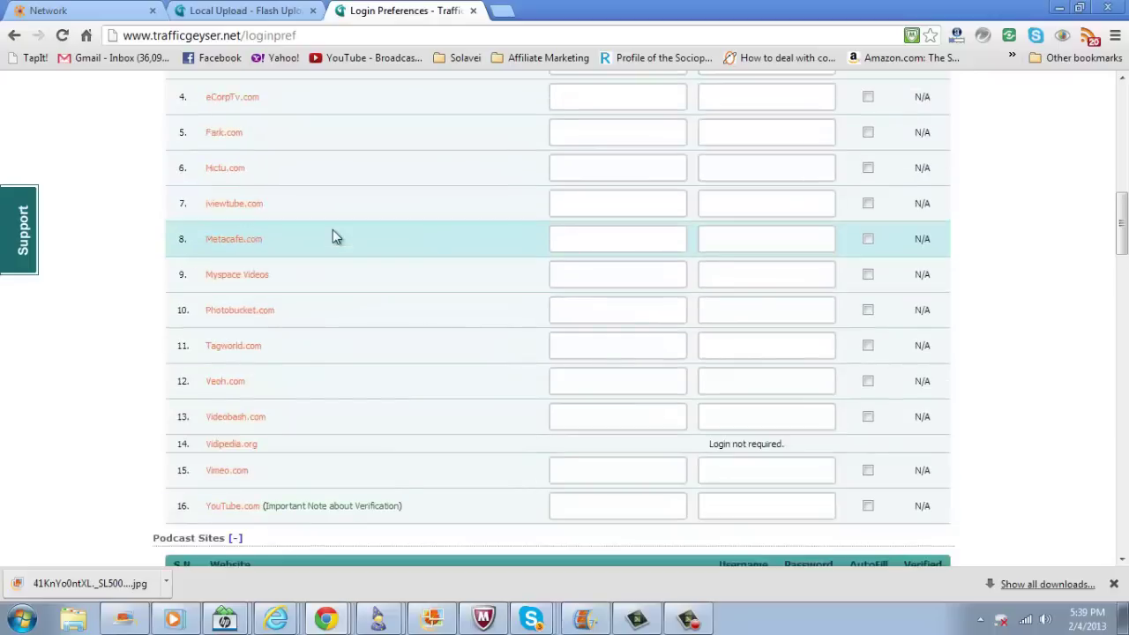
{"action": "scroll", "coordinate": [333, 231], "scroll_direction": "up", "scroll_amount": 2}
{"action": "scroll", "coordinate": [332, 231], "scroll_direction": "up", "scroll_amount": 2}
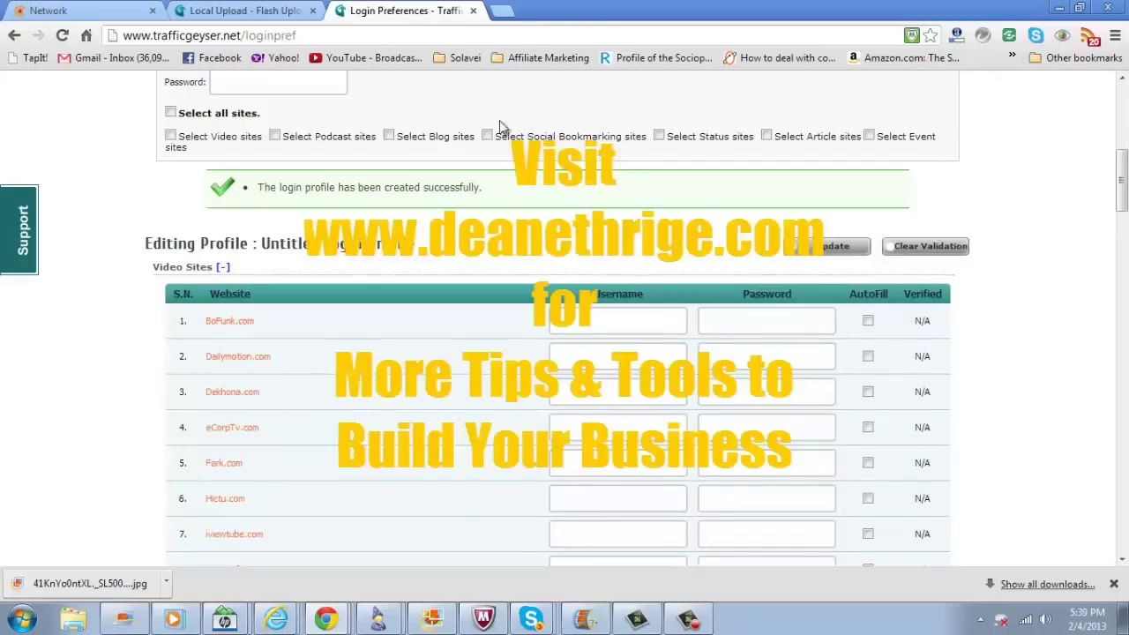
{"action": "scroll", "coordinate": [600, 212], "scroll_direction": "down", "scroll_amount": 1}
{"action": "scroll", "coordinate": [593, 212], "scroll_direction": "down", "scroll_amount": 1}
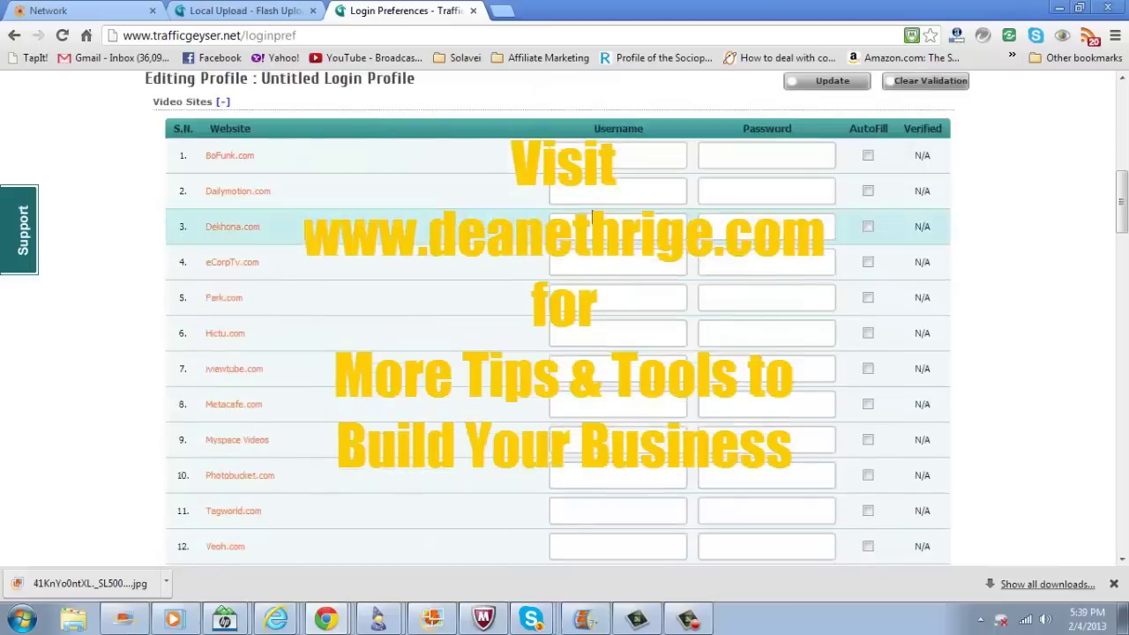
{"action": "scroll", "coordinate": [592, 209], "scroll_direction": "down", "scroll_amount": 1}
{"action": "scroll", "coordinate": [575, 203], "scroll_direction": "down", "scroll_amount": 1}
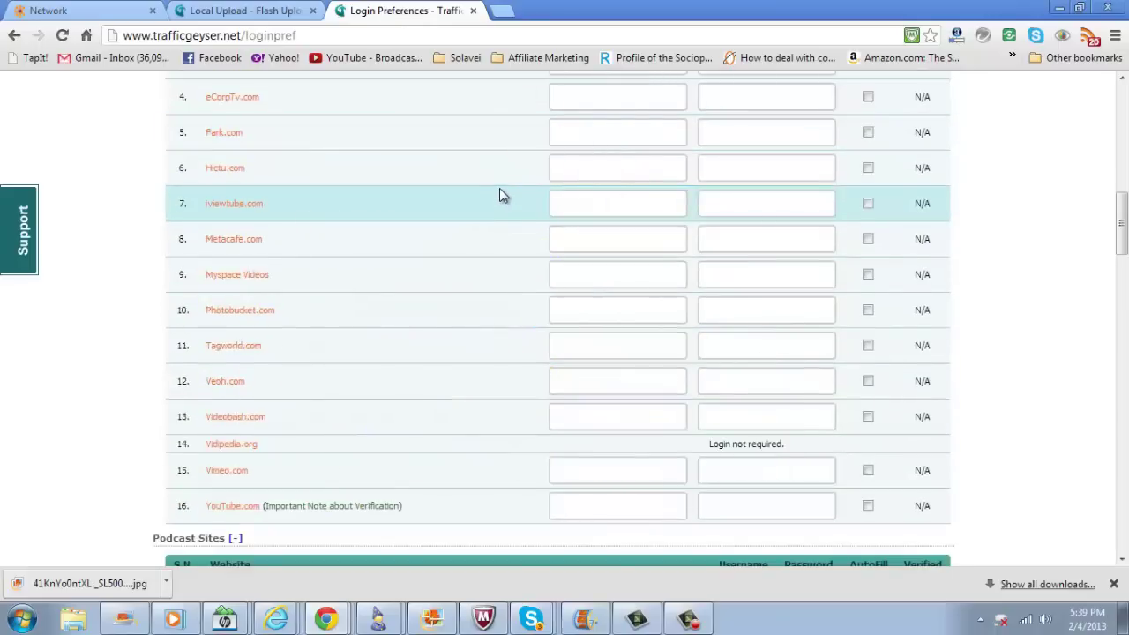
{"action": "scroll", "coordinate": [469, 204], "scroll_direction": "up", "scroll_amount": 1}
{"action": "scroll", "coordinate": [467, 205], "scroll_direction": "up", "scroll_amount": 1}
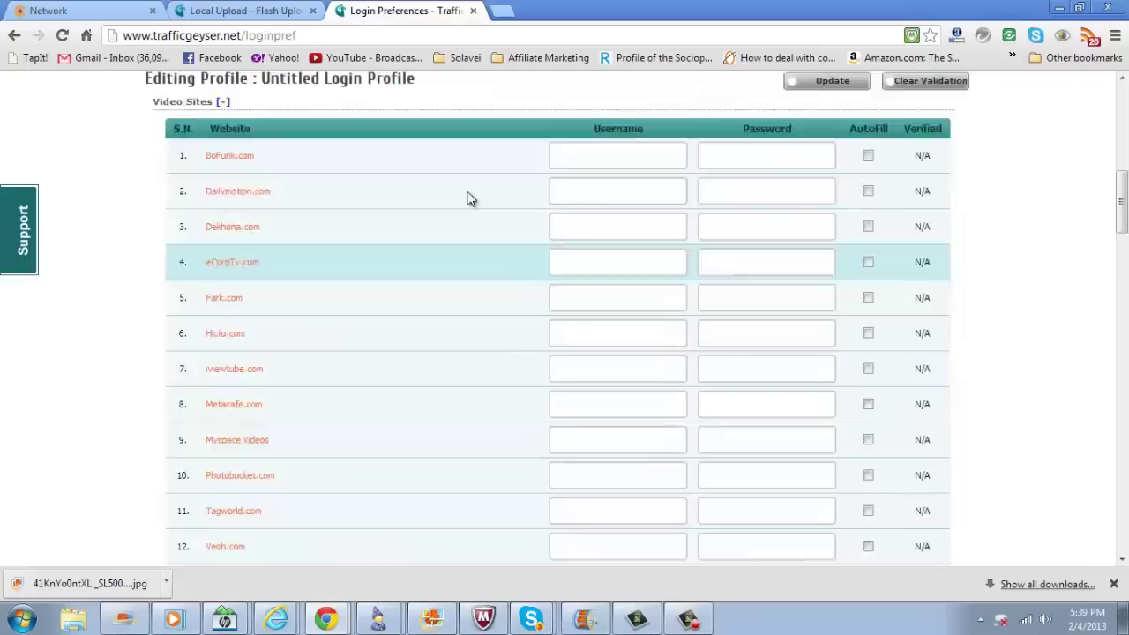
{"action": "scroll", "coordinate": [466, 206], "scroll_direction": "up", "scroll_amount": 1}
{"action": "scroll", "coordinate": [485, 240], "scroll_direction": "down", "scroll_amount": 3}
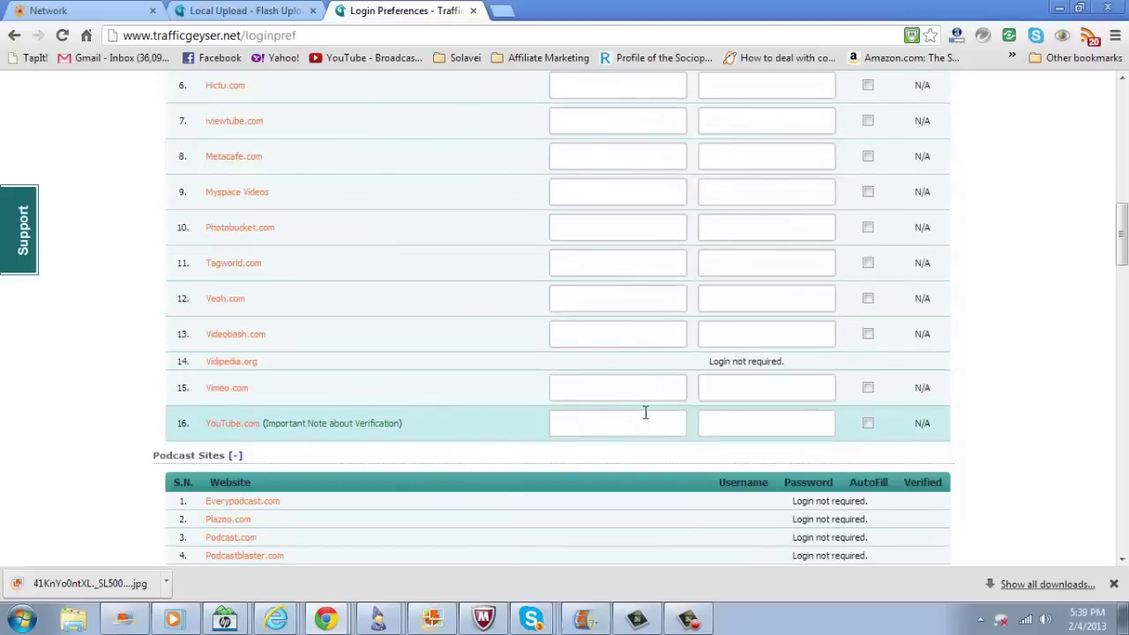
{"action": "scroll", "coordinate": [628, 428], "scroll_direction": "down", "scroll_amount": 1}
{"action": "scroll", "coordinate": [608, 410], "scroll_direction": "down", "scroll_amount": 1}
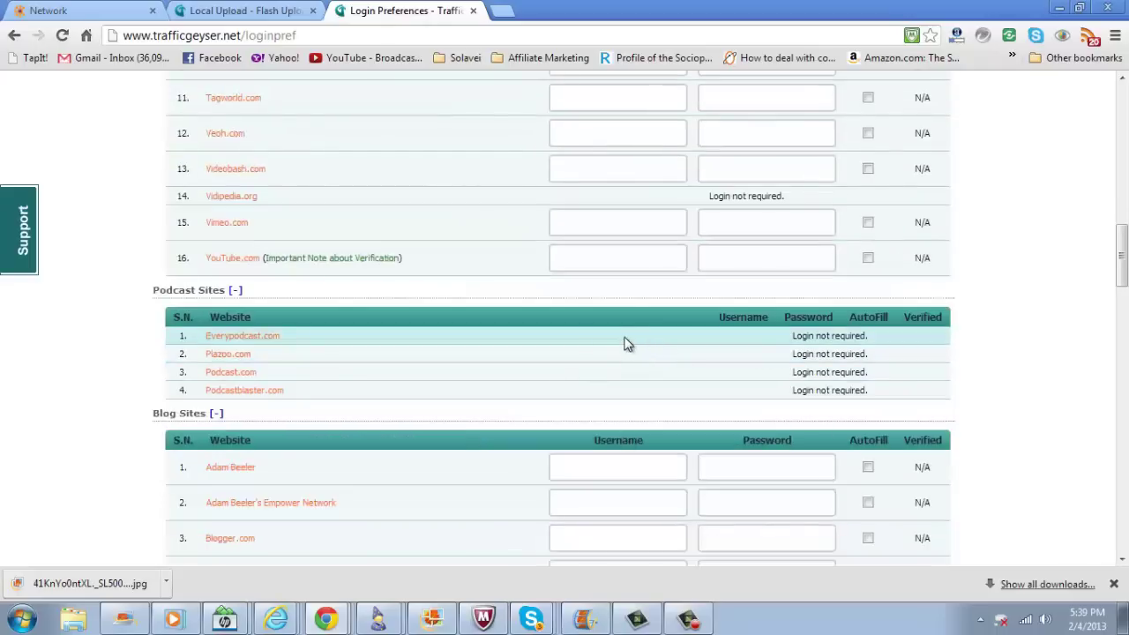
{"action": "scroll", "coordinate": [624, 342], "scroll_direction": "down", "scroll_amount": 1}
{"action": "scroll", "coordinate": [623, 339], "scroll_direction": "down", "scroll_amount": 1}
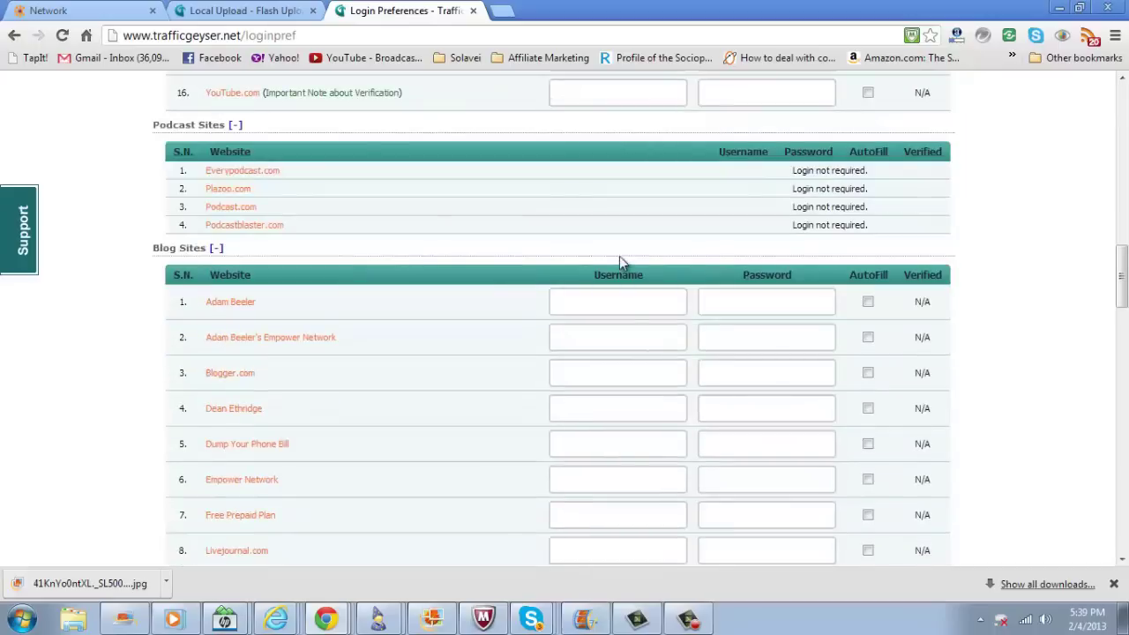
{"action": "scroll", "coordinate": [567, 275], "scroll_direction": "down", "scroll_amount": 2}
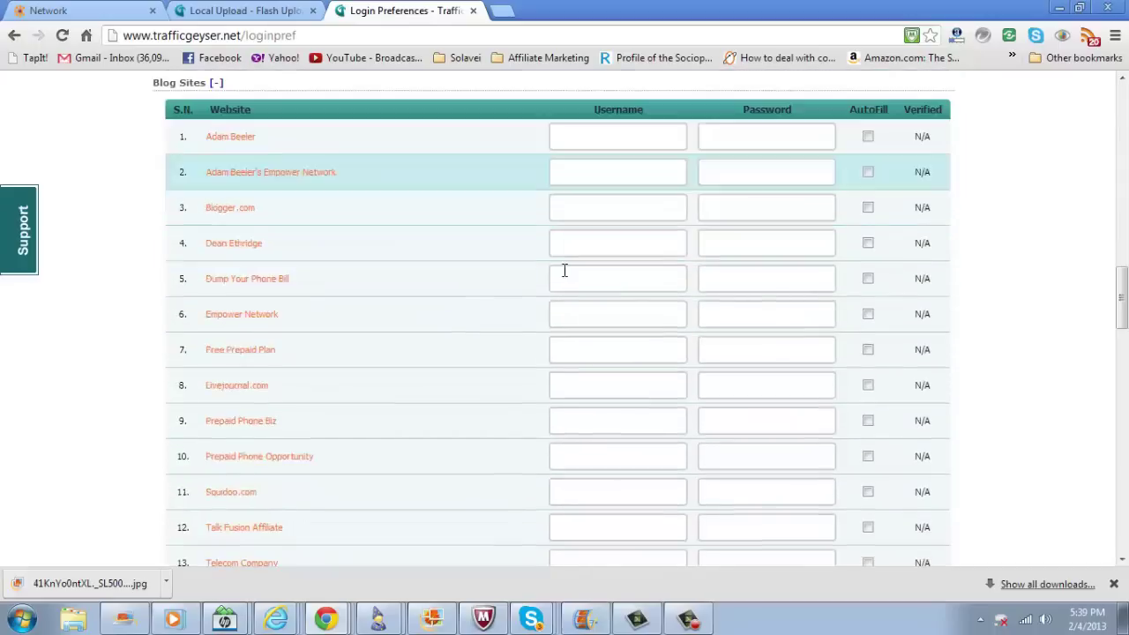
{"action": "scroll", "coordinate": [441, 323], "scroll_direction": "down", "scroll_amount": 1}
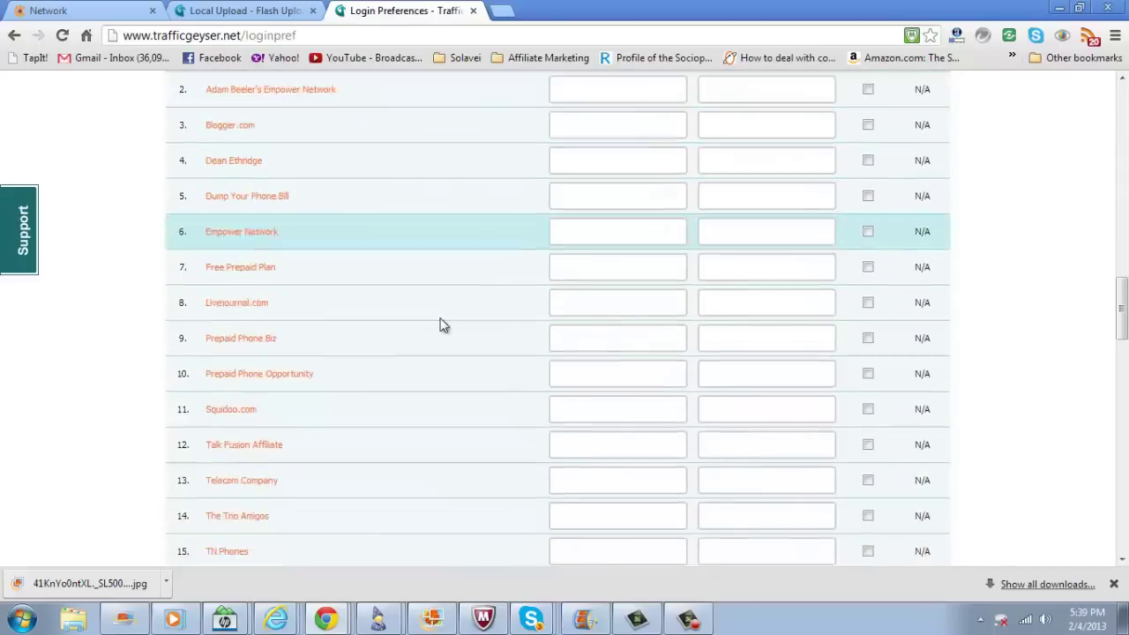
{"action": "scroll", "coordinate": [447, 356], "scroll_direction": "down", "scroll_amount": 2}
{"action": "scroll", "coordinate": [447, 365], "scroll_direction": "down", "scroll_amount": 1}
{"action": "scroll", "coordinate": [446, 387], "scroll_direction": "down", "scroll_amount": 1}
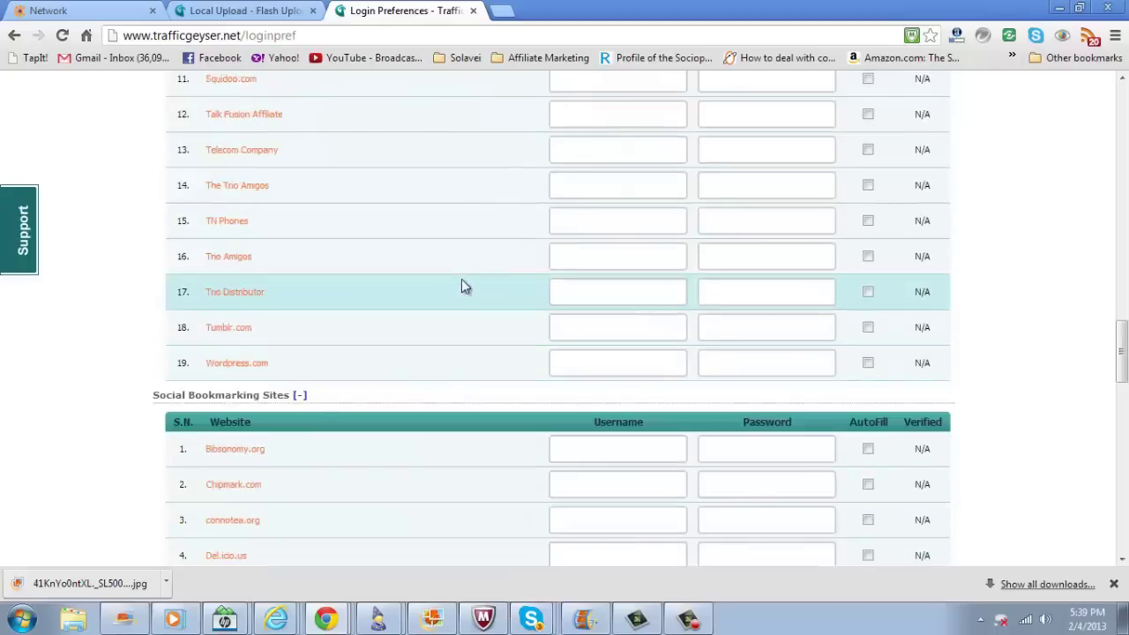
{"action": "scroll", "coordinate": [511, 371], "scroll_direction": "up", "scroll_amount": 1}
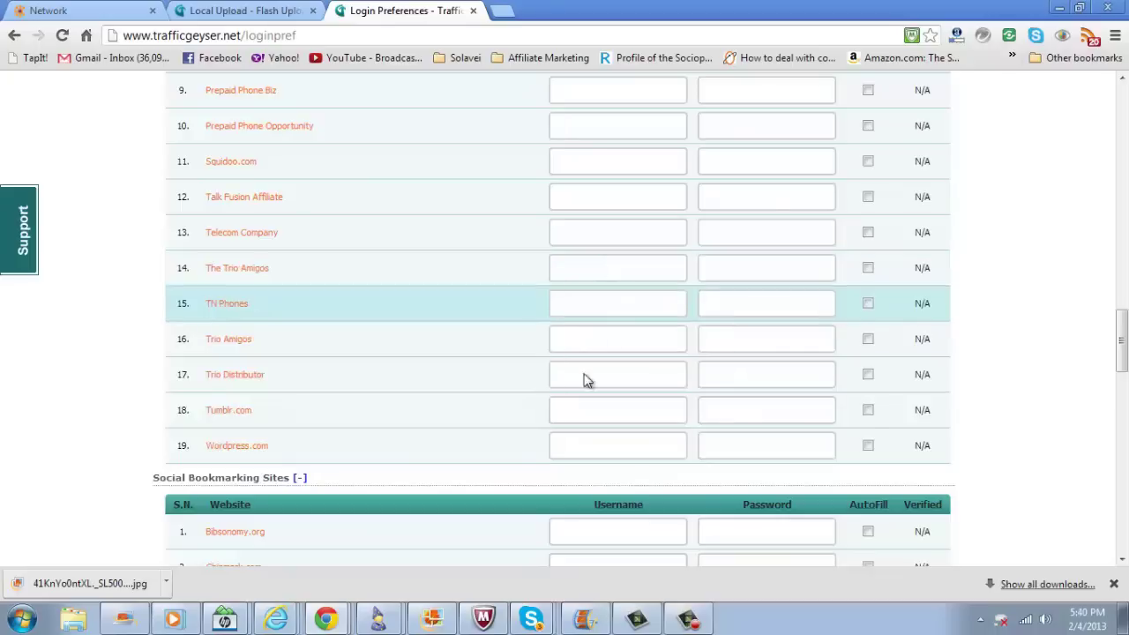
{"action": "scroll", "coordinate": [581, 386], "scroll_direction": "up", "scroll_amount": 1}
{"action": "scroll", "coordinate": [580, 386], "scroll_direction": "up", "scroll_amount": 2}
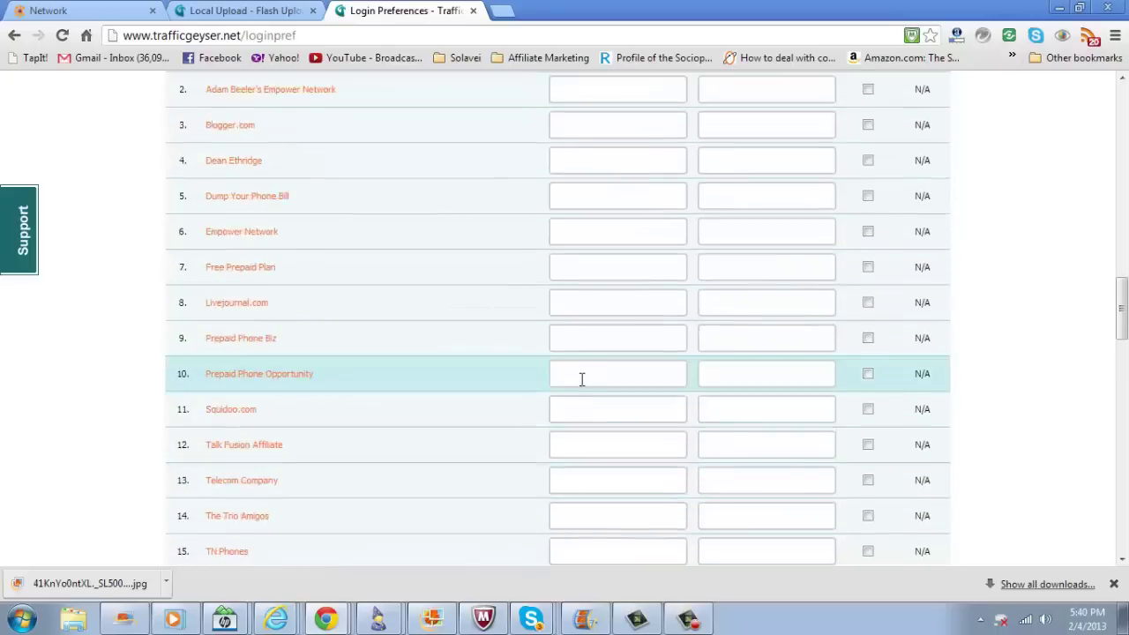
{"action": "scroll", "coordinate": [580, 386], "scroll_direction": "up", "scroll_amount": 3}
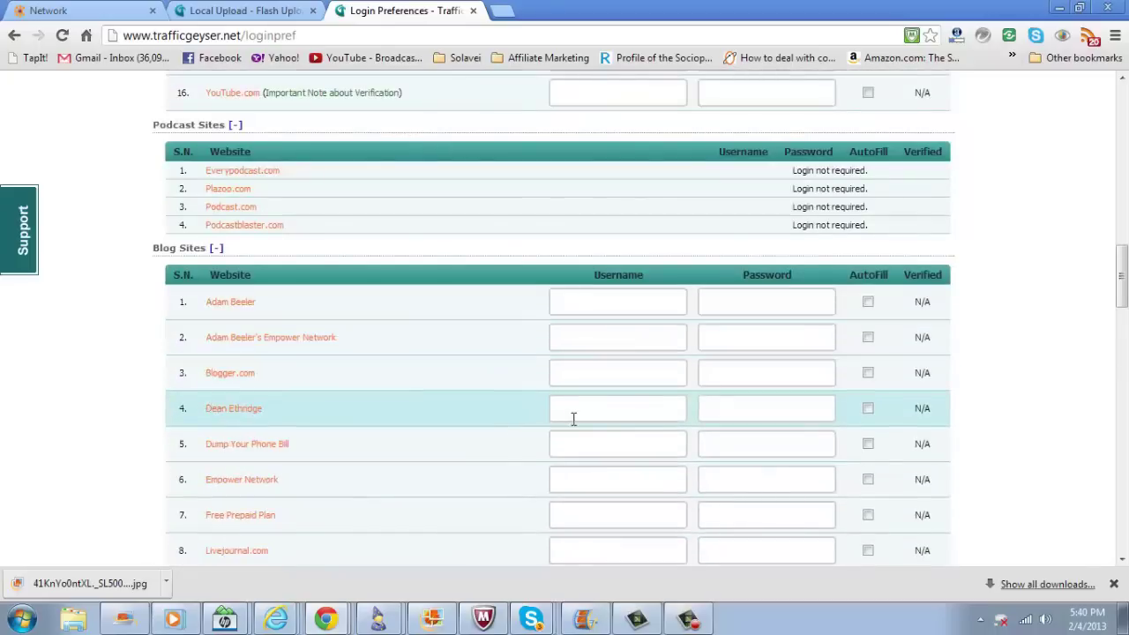
{"action": "scroll", "coordinate": [591, 424], "scroll_direction": "down", "scroll_amount": 1}
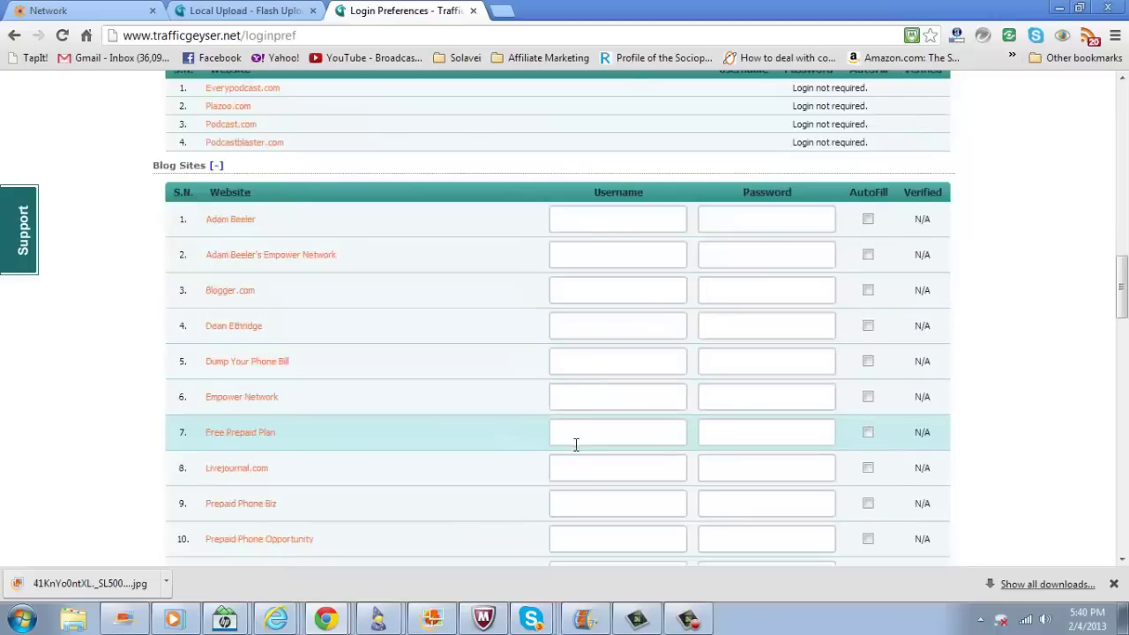
{"action": "scroll", "coordinate": [574, 446], "scroll_direction": "down", "scroll_amount": 3}
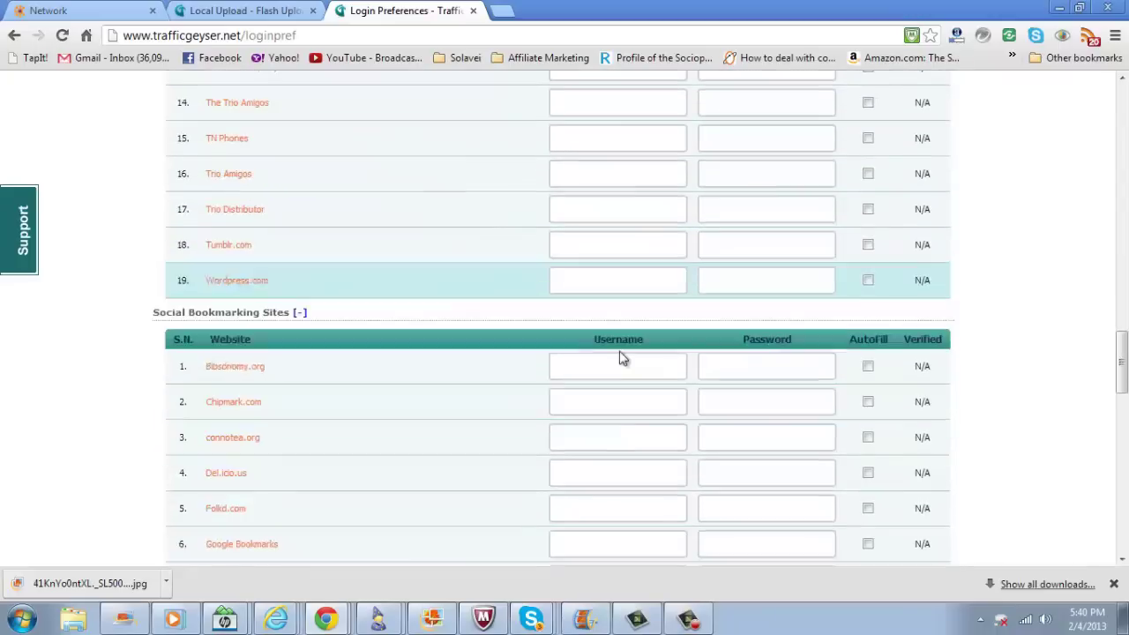
{"action": "scroll", "coordinate": [624, 357], "scroll_direction": "down", "scroll_amount": 2}
{"action": "scroll", "coordinate": [633, 259], "scroll_direction": "down", "scroll_amount": 1}
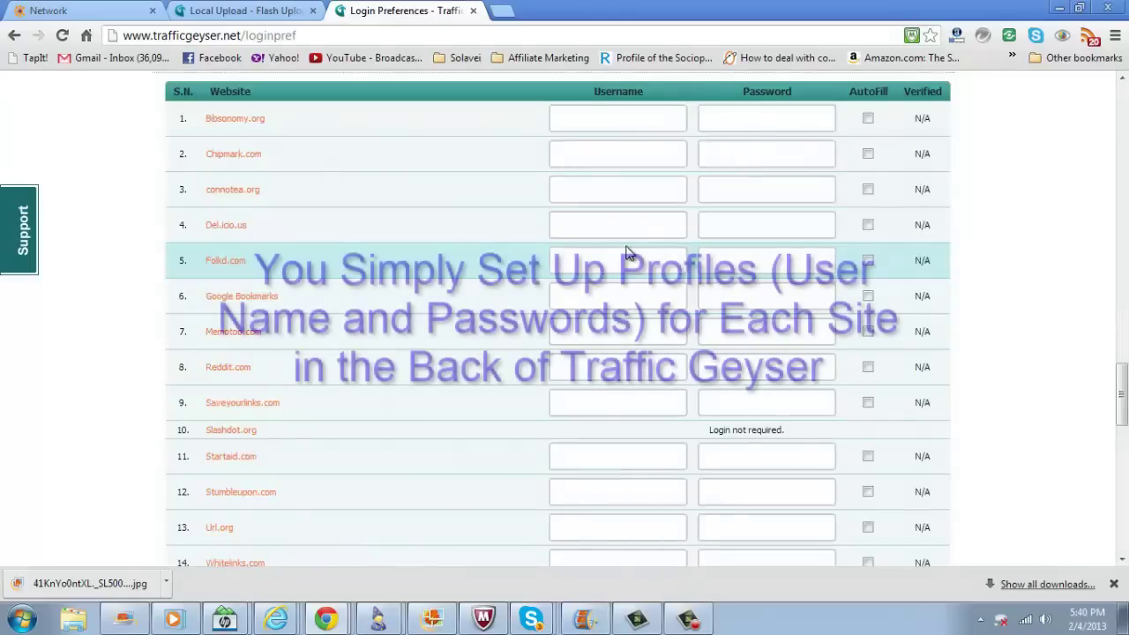
{"action": "scroll", "coordinate": [683, 165], "scroll_direction": "up", "scroll_amount": 1}
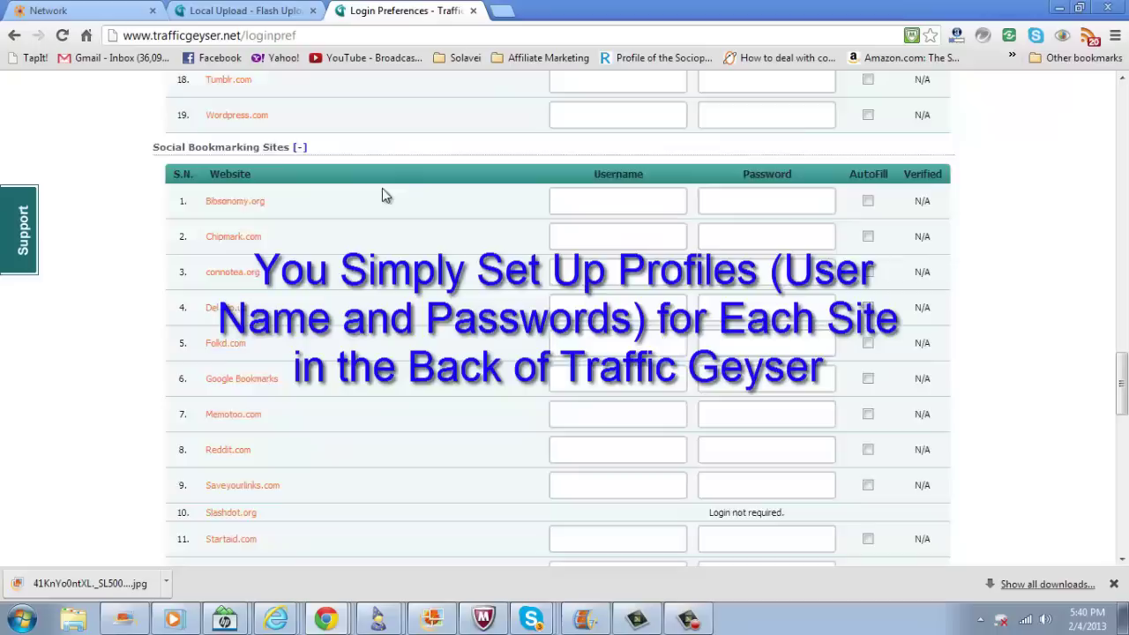
{"action": "scroll", "coordinate": [388, 195], "scroll_direction": "down", "scroll_amount": 1}
{"action": "scroll", "coordinate": [395, 198], "scroll_direction": "down", "scroll_amount": 1}
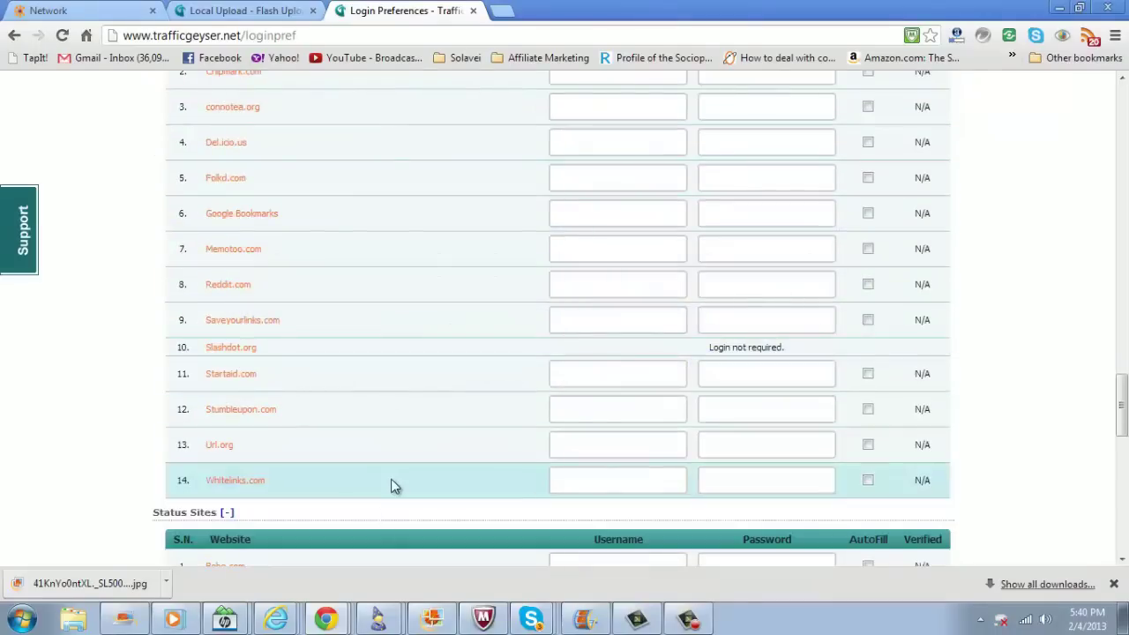
{"action": "scroll", "coordinate": [489, 422], "scroll_direction": "up", "scroll_amount": 2}
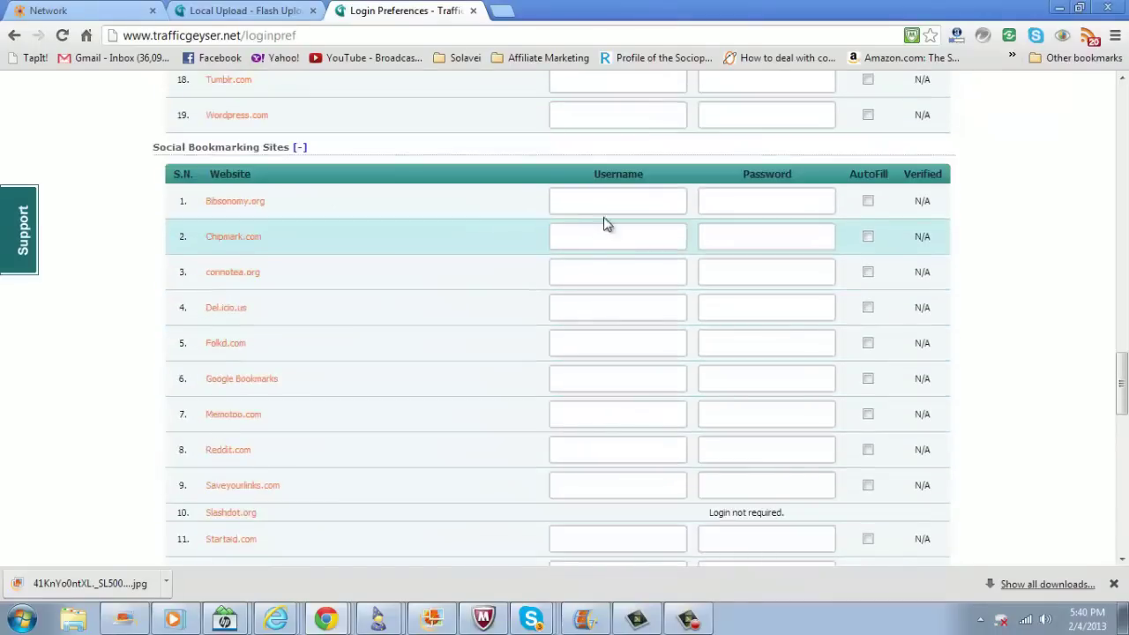
{"action": "scroll", "coordinate": [605, 221], "scroll_direction": "up", "scroll_amount": 4}
{"action": "scroll", "coordinate": [603, 257], "scroll_direction": "up", "scroll_amount": 5}
{"action": "scroll", "coordinate": [599, 269], "scroll_direction": "up", "scroll_amount": 5}
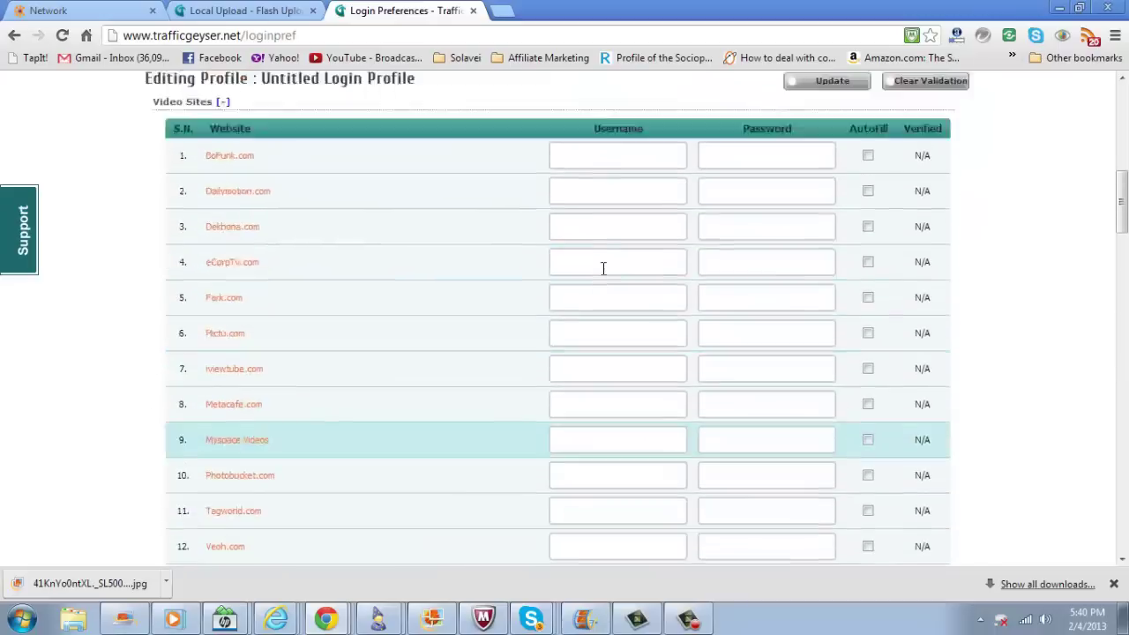
{"action": "scroll", "coordinate": [604, 273], "scroll_direction": "up", "scroll_amount": 1}
{"action": "scroll", "coordinate": [626, 269], "scroll_direction": "down", "scroll_amount": 1}
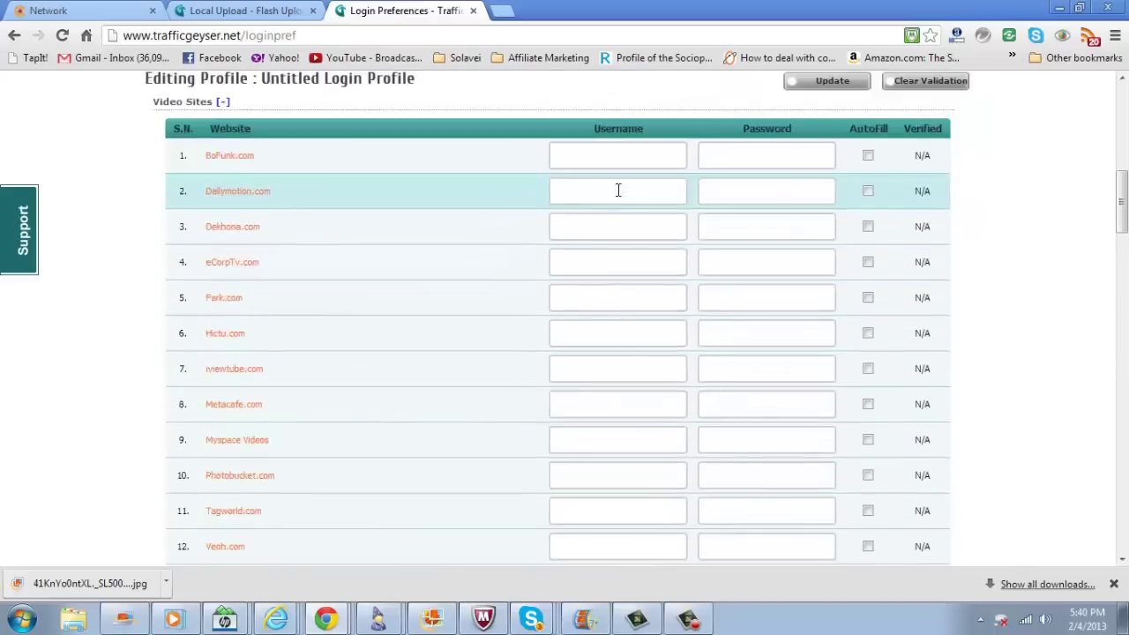
{"action": "scroll", "coordinate": [618, 189], "scroll_direction": "down", "scroll_amount": 1}
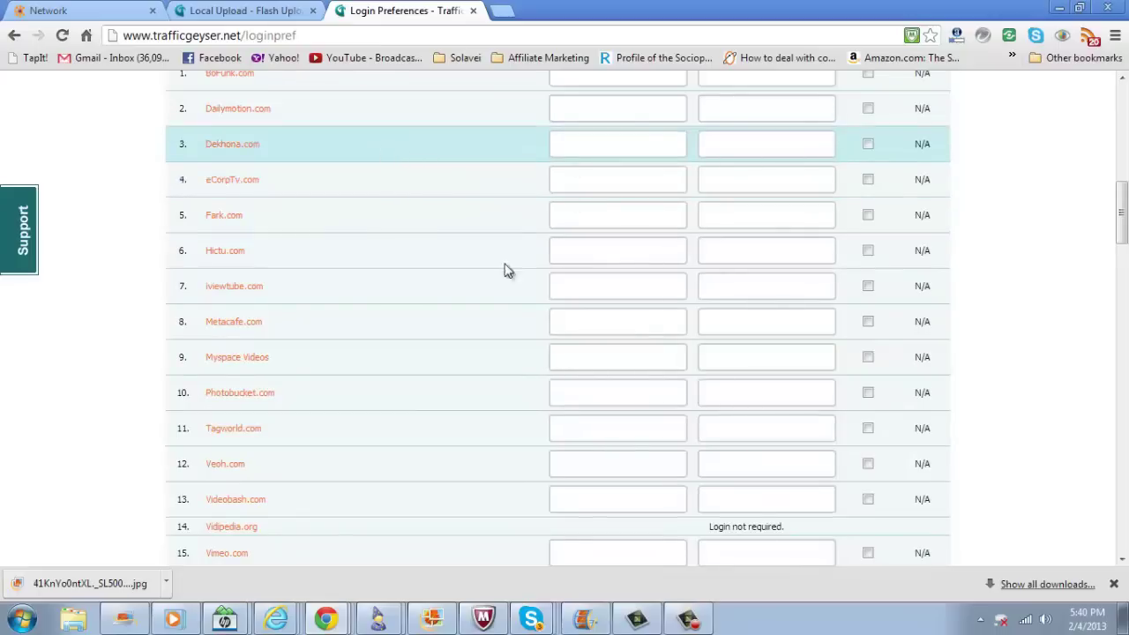
{"action": "scroll", "coordinate": [594, 469], "scroll_direction": "down", "scroll_amount": 1}
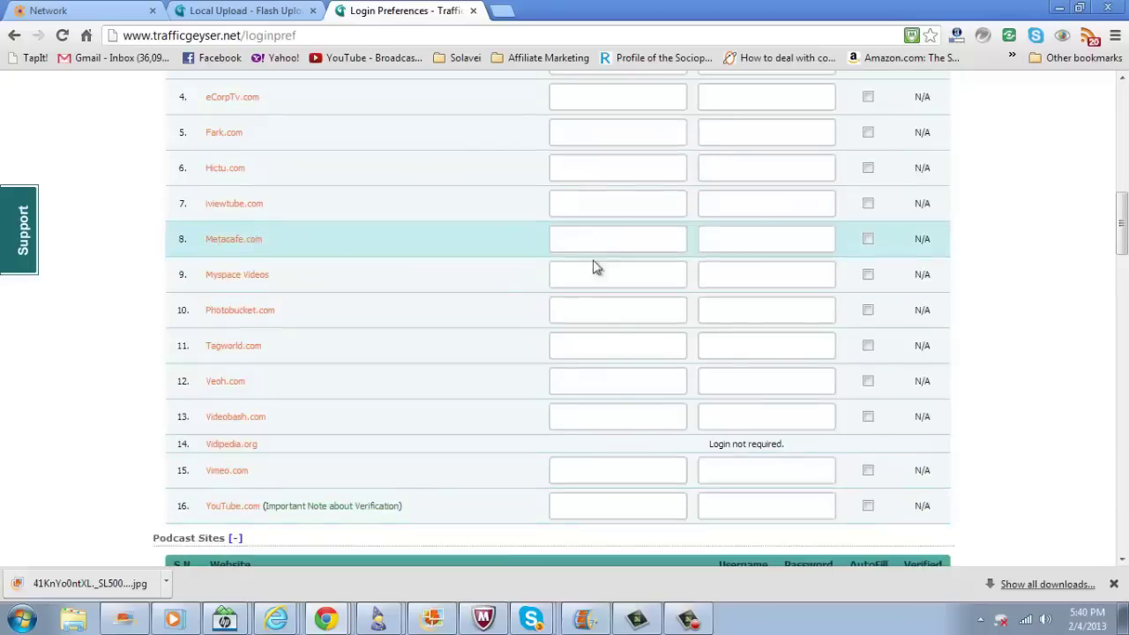
{"action": "scroll", "coordinate": [655, 451], "scroll_direction": "down", "scroll_amount": 3}
{"action": "scroll", "coordinate": [656, 444], "scroll_direction": "down", "scroll_amount": 2}
{"action": "scroll", "coordinate": [651, 443], "scroll_direction": "down", "scroll_amount": 3}
{"action": "scroll", "coordinate": [649, 446], "scroll_direction": "down", "scroll_amount": 4}
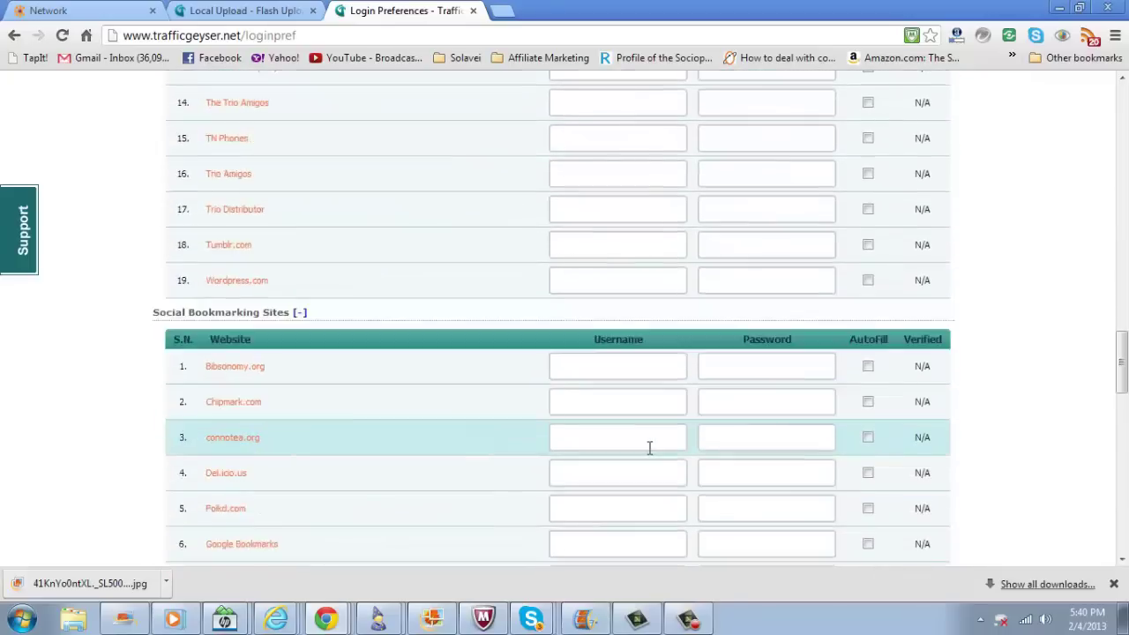
{"action": "scroll", "coordinate": [617, 379], "scroll_direction": "down", "scroll_amount": 2}
{"action": "scroll", "coordinate": [609, 359], "scroll_direction": "down", "scroll_amount": 4}
{"action": "scroll", "coordinate": [612, 378], "scroll_direction": "down", "scroll_amount": 2}
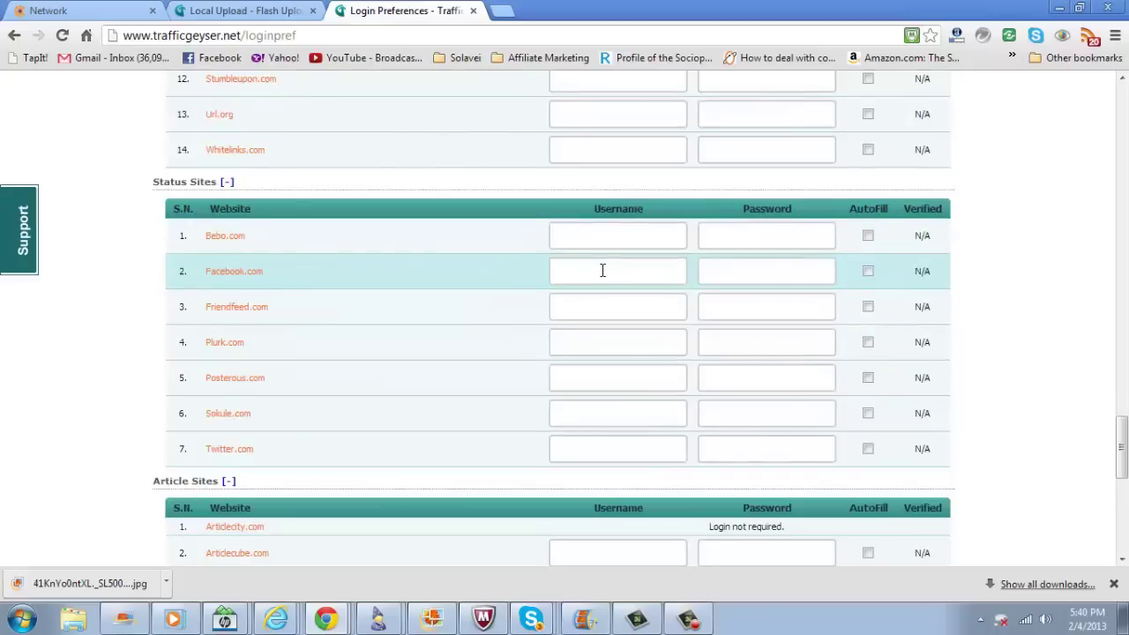
{"action": "scroll", "coordinate": [641, 340], "scroll_direction": "down", "scroll_amount": 1}
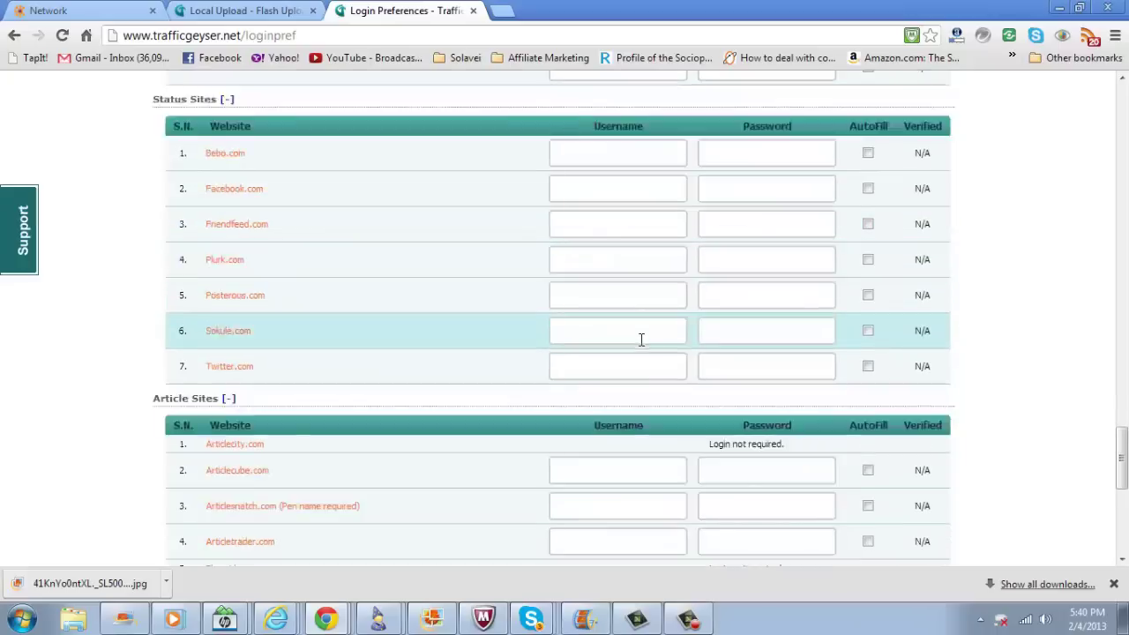
{"action": "scroll", "coordinate": [641, 340], "scroll_direction": "down", "scroll_amount": 2}
{"action": "scroll", "coordinate": [641, 340], "scroll_direction": "down", "scroll_amount": 2}
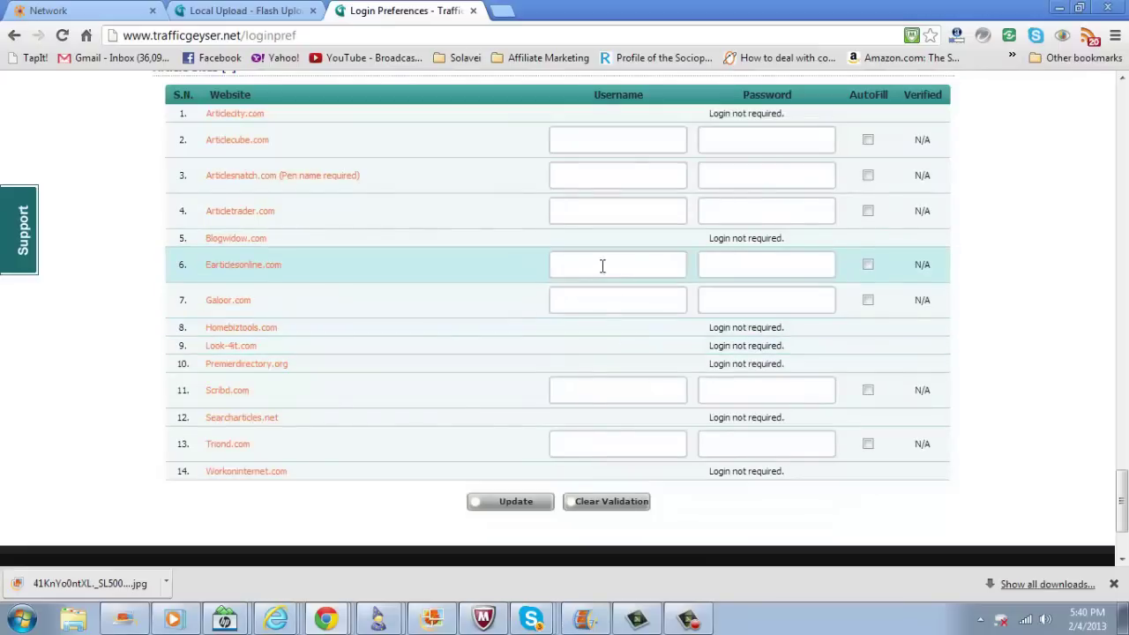
{"action": "scroll", "coordinate": [602, 265], "scroll_direction": "up", "scroll_amount": 1}
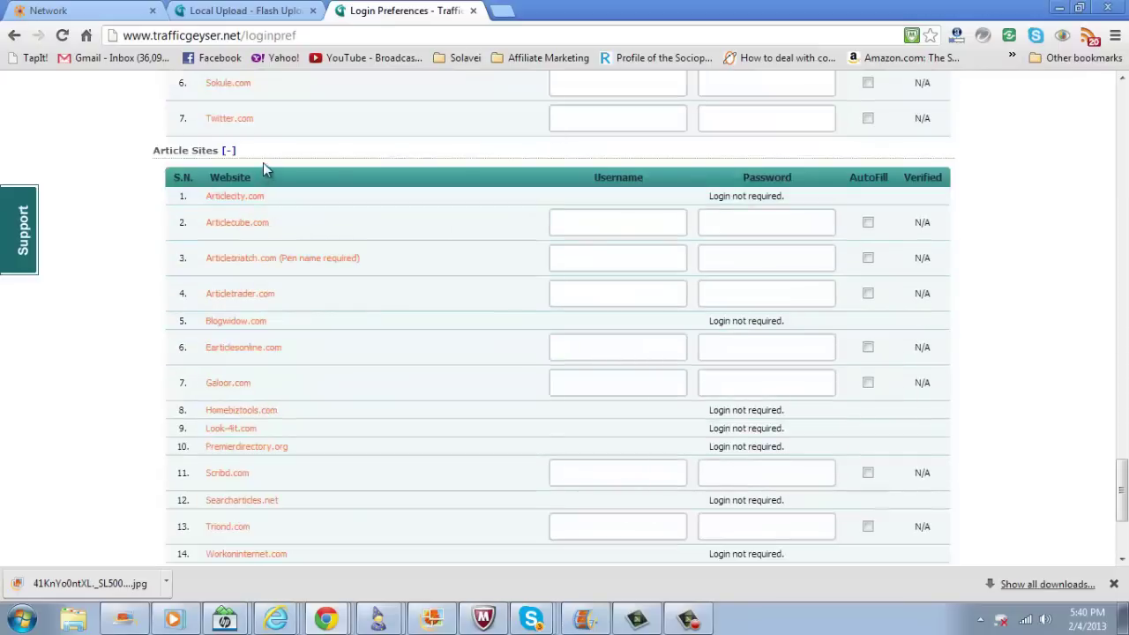
{"action": "scroll", "coordinate": [575, 303], "scroll_direction": "down", "scroll_amount": 1}
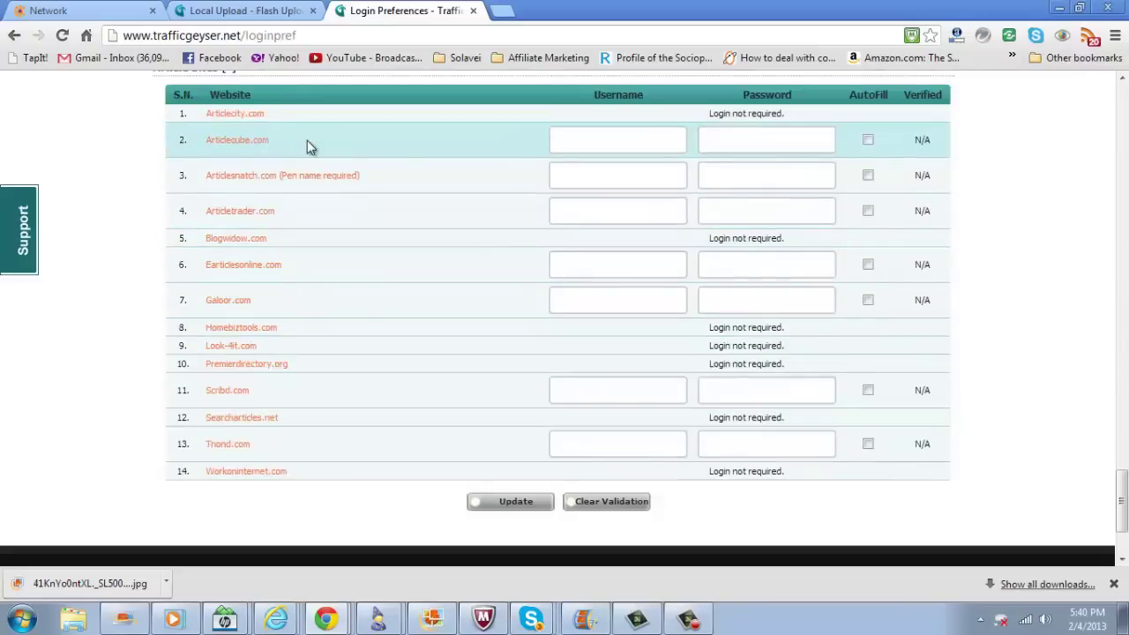
{"action": "scroll", "coordinate": [388, 203], "scroll_direction": "up", "scroll_amount": 1}
{"action": "scroll", "coordinate": [390, 204], "scroll_direction": "down", "scroll_amount": 1}
{"action": "scroll", "coordinate": [420, 154], "scroll_direction": "up", "scroll_amount": 1}
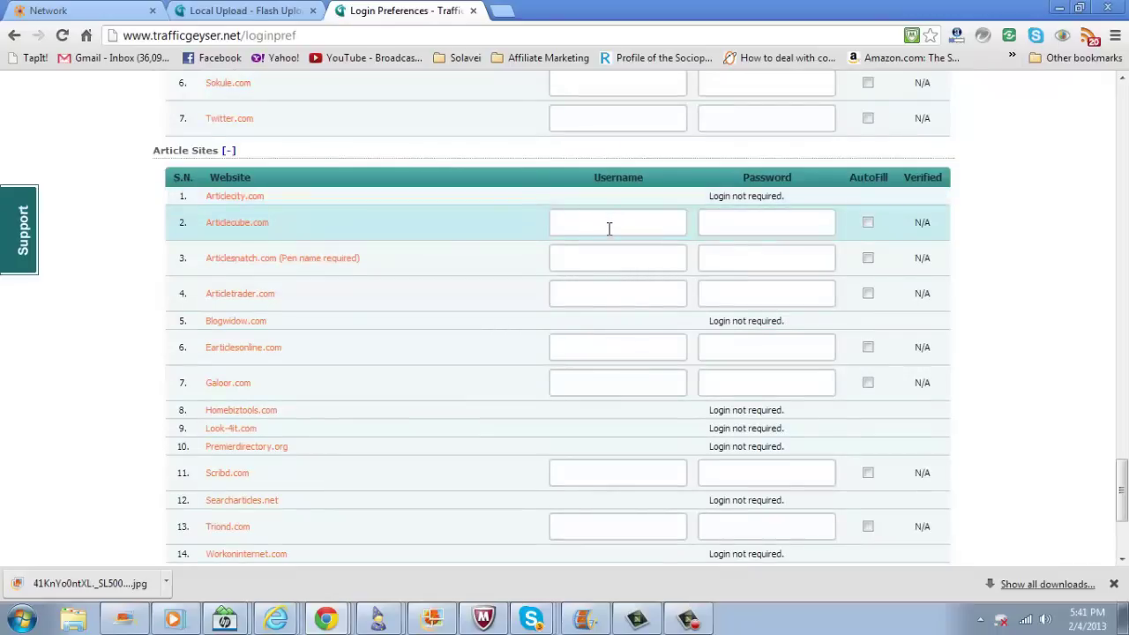
{"action": "scroll", "coordinate": [609, 228], "scroll_direction": "down", "scroll_amount": 1}
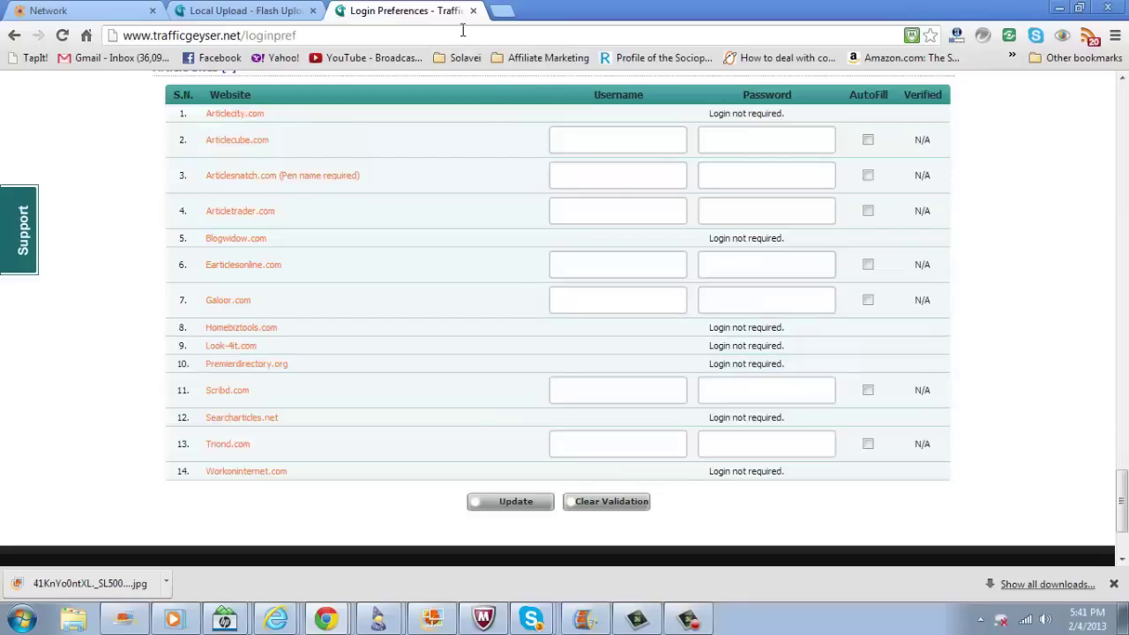
{"action": "scroll", "coordinate": [618, 375], "scroll_direction": "up", "scroll_amount": 1}
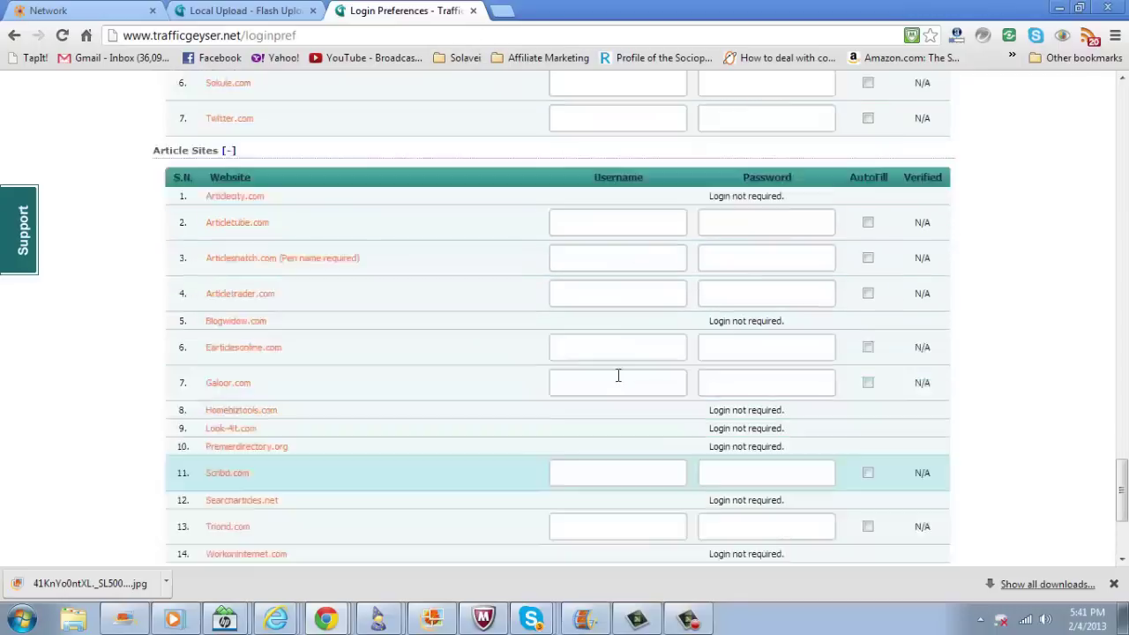
{"action": "scroll", "coordinate": [618, 376], "scroll_direction": "up", "scroll_amount": 5}
{"action": "scroll", "coordinate": [613, 320], "scroll_direction": "up", "scroll_amount": 5}
{"action": "scroll", "coordinate": [615, 308], "scroll_direction": "up", "scroll_amount": 5}
{"action": "scroll", "coordinate": [615, 315], "scroll_direction": "up", "scroll_amount": 5}
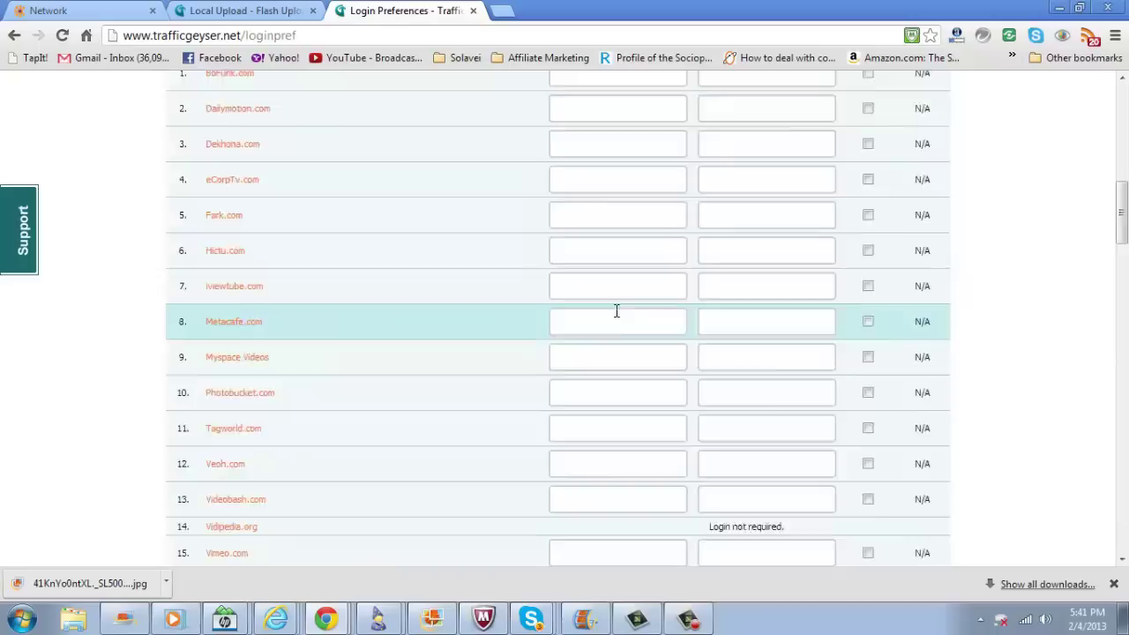
{"action": "scroll", "coordinate": [616, 311], "scroll_direction": "up", "scroll_amount": 10}
{"action": "scroll", "coordinate": [708, 270], "scroll_direction": "up", "scroll_amount": 3}
{"action": "scroll", "coordinate": [708, 271], "scroll_direction": "up", "scroll_amount": 1}
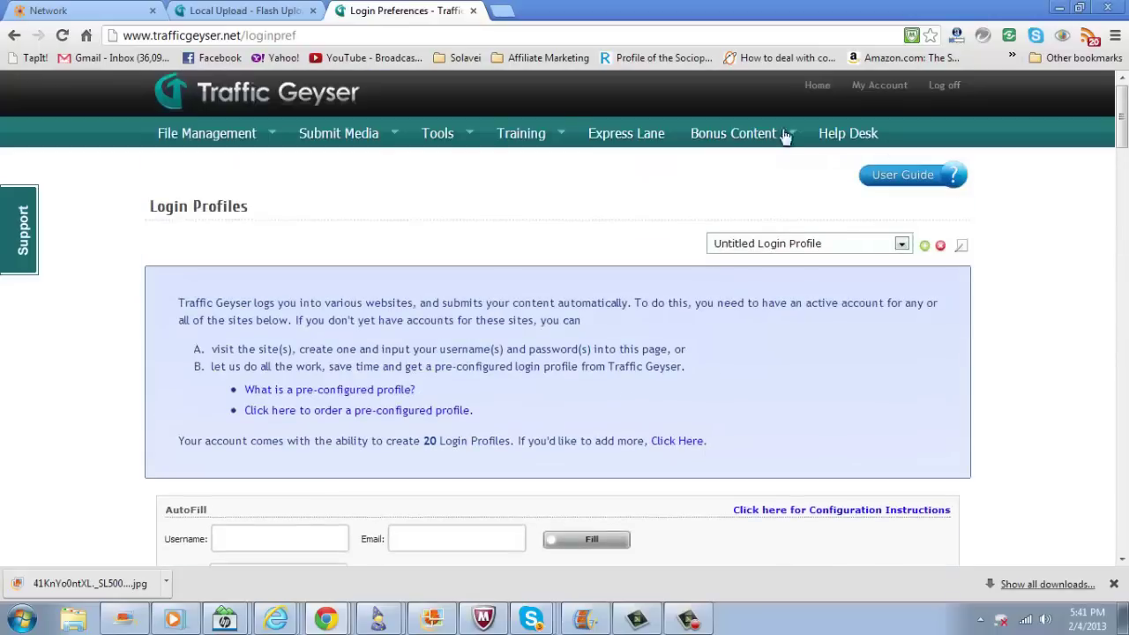
{"action": "scroll", "coordinate": [708, 320], "scroll_direction": "down", "scroll_amount": 4}
{"action": "scroll", "coordinate": [713, 341], "scroll_direction": "down", "scroll_amount": 6}
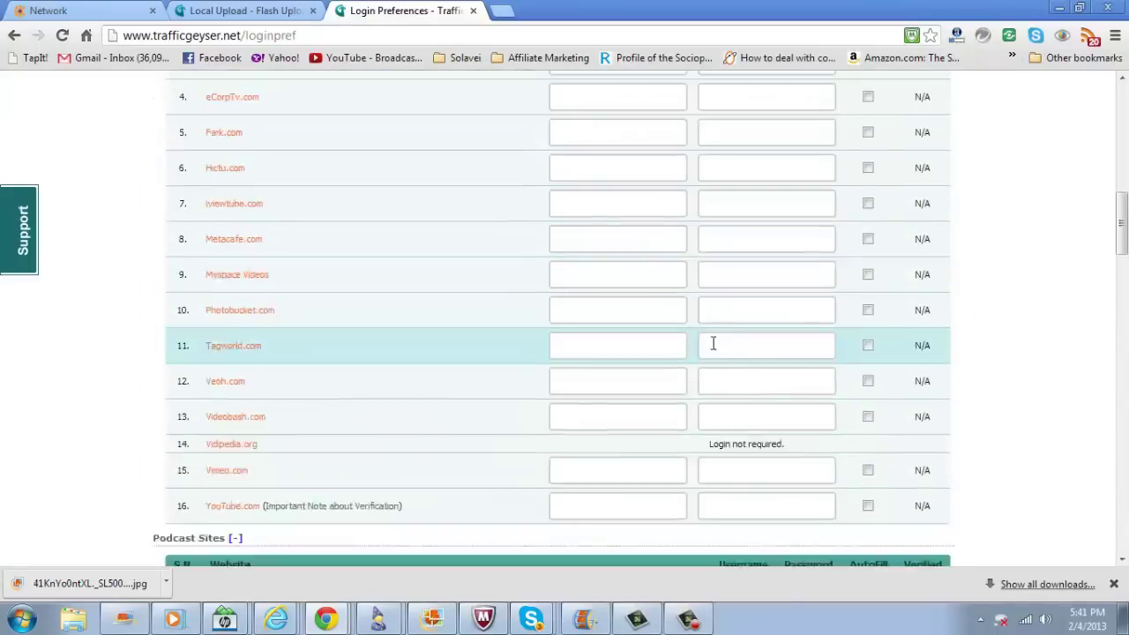
{"action": "scroll", "coordinate": [713, 343], "scroll_direction": "down", "scroll_amount": 4}
{"action": "scroll", "coordinate": [712, 337], "scroll_direction": "down", "scroll_amount": 3}
{"action": "scroll", "coordinate": [712, 335], "scroll_direction": "down", "scroll_amount": 4}
{"action": "scroll", "coordinate": [712, 333], "scroll_direction": "down", "scroll_amount": 3}
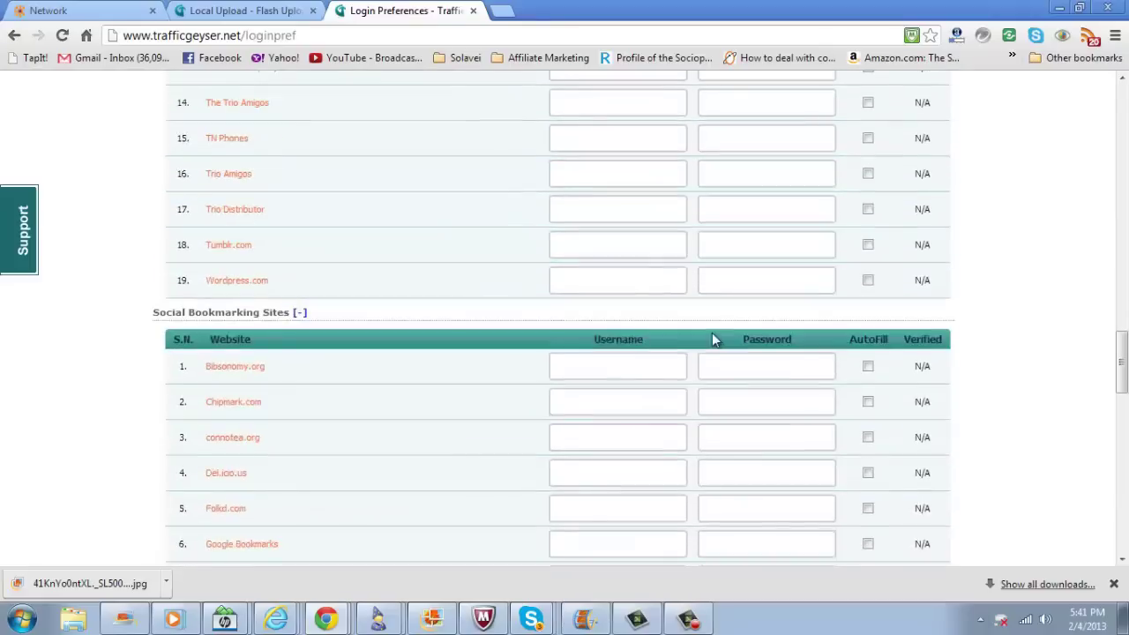
{"action": "scroll", "coordinate": [713, 339], "scroll_direction": "up", "scroll_amount": 6}
{"action": "scroll", "coordinate": [712, 339], "scroll_direction": "down", "scroll_amount": 4}
{"action": "scroll", "coordinate": [713, 338], "scroll_direction": "down", "scroll_amount": 4}
{"action": "scroll", "coordinate": [713, 340], "scroll_direction": "down", "scroll_amount": 4}
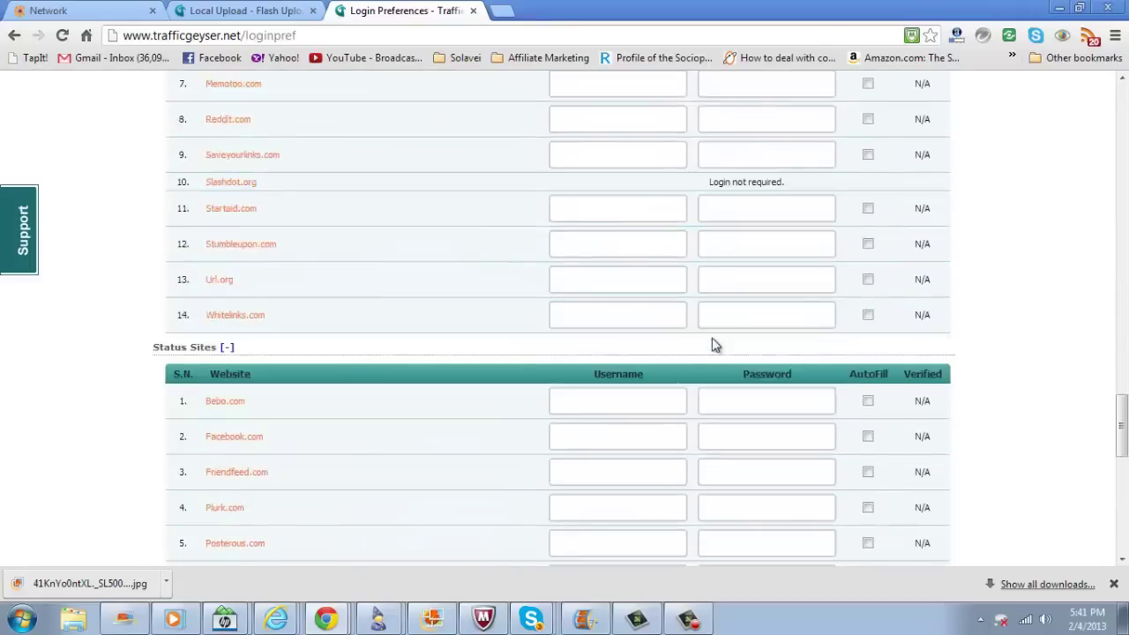
{"action": "scroll", "coordinate": [715, 345], "scroll_direction": "down", "scroll_amount": 3}
{"action": "scroll", "coordinate": [714, 344], "scroll_direction": "down", "scroll_amount": 3}
{"action": "scroll", "coordinate": [715, 344], "scroll_direction": "down", "scroll_amount": 3}
{"action": "scroll", "coordinate": [715, 343], "scroll_direction": "up", "scroll_amount": 8}
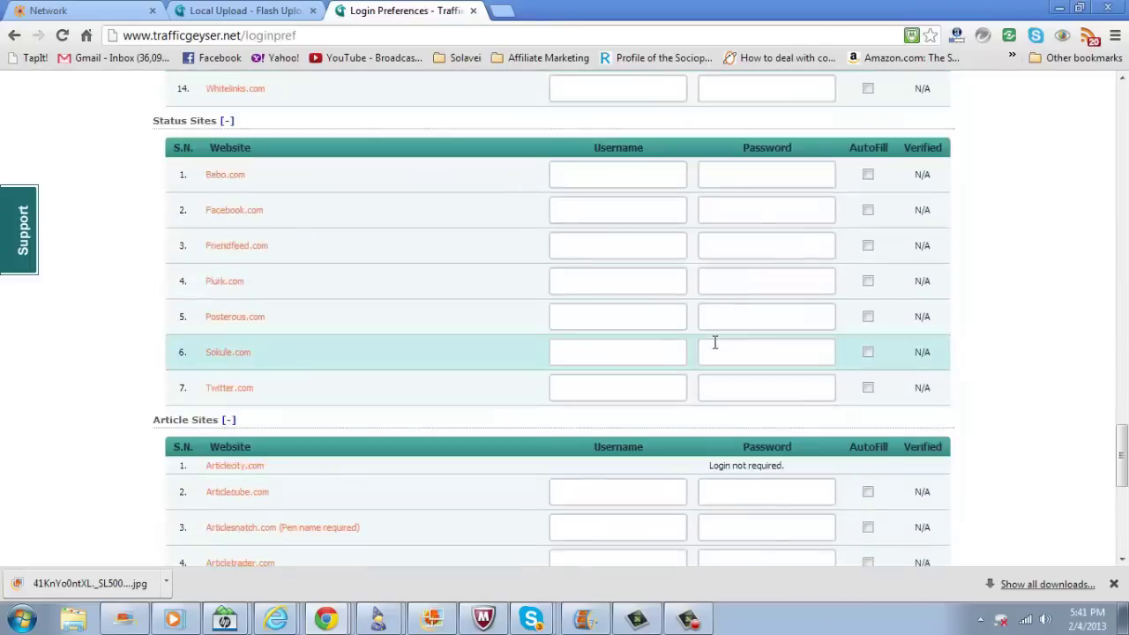
{"action": "scroll", "coordinate": [715, 343], "scroll_direction": "up", "scroll_amount": 4}
{"action": "scroll", "coordinate": [713, 342], "scroll_direction": "up", "scroll_amount": 4}
{"action": "scroll", "coordinate": [713, 340], "scroll_direction": "up", "scroll_amount": 4}
{"action": "scroll", "coordinate": [701, 336], "scroll_direction": "up", "scroll_amount": 4}
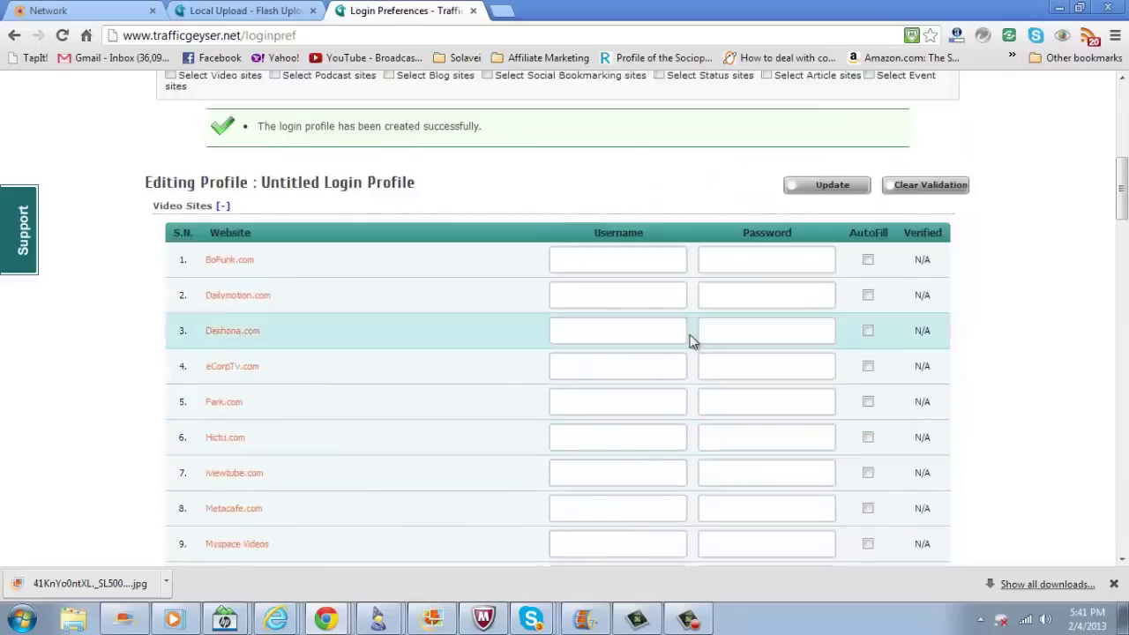
{"action": "scroll", "coordinate": [690, 337], "scroll_direction": "up", "scroll_amount": 6}
{"action": "scroll", "coordinate": [690, 339], "scroll_direction": "up", "scroll_amount": 1}
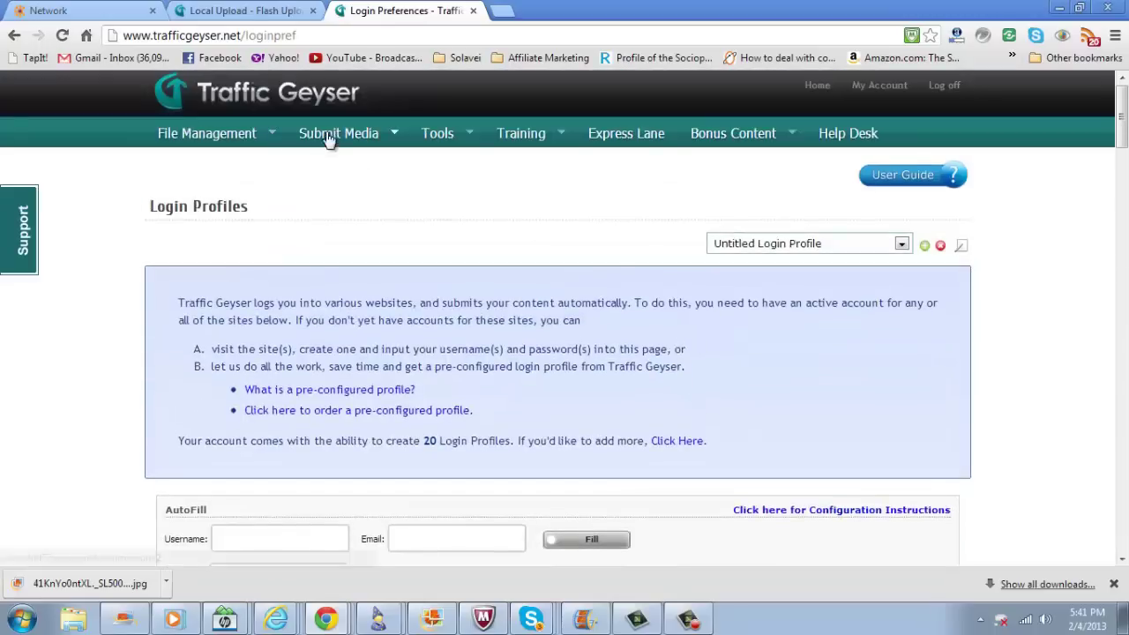
{"action": "mouse_move", "coordinate": [338, 133]}
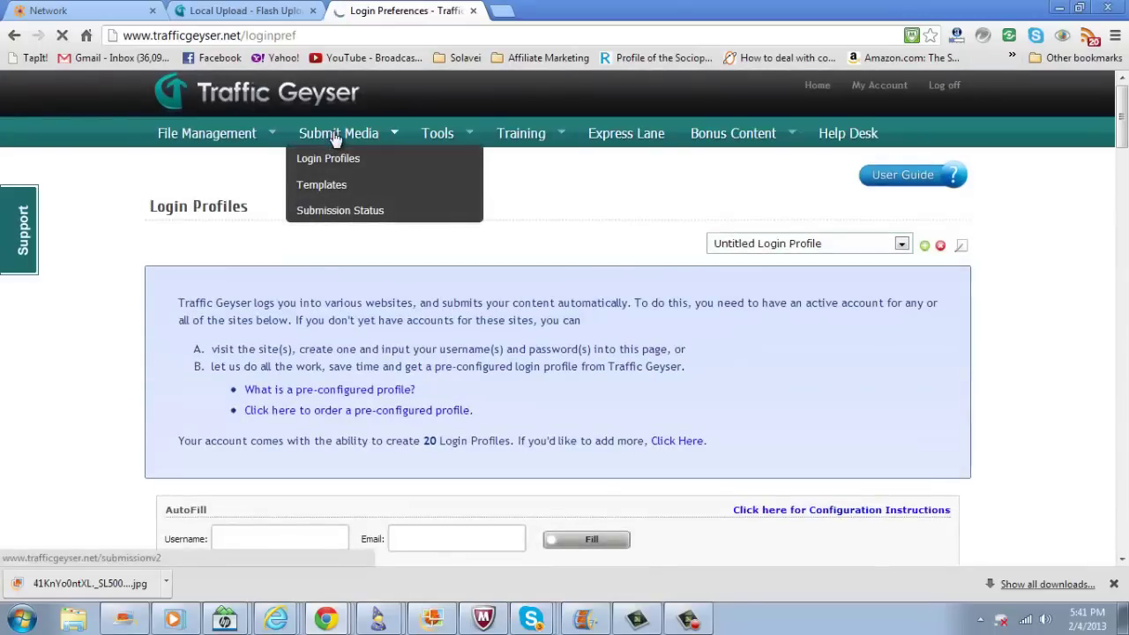
- Open Submit Media > Submission Status and scroll down to the empty Video Submitter form
{"action": "left_click", "coordinate": [335, 138]}
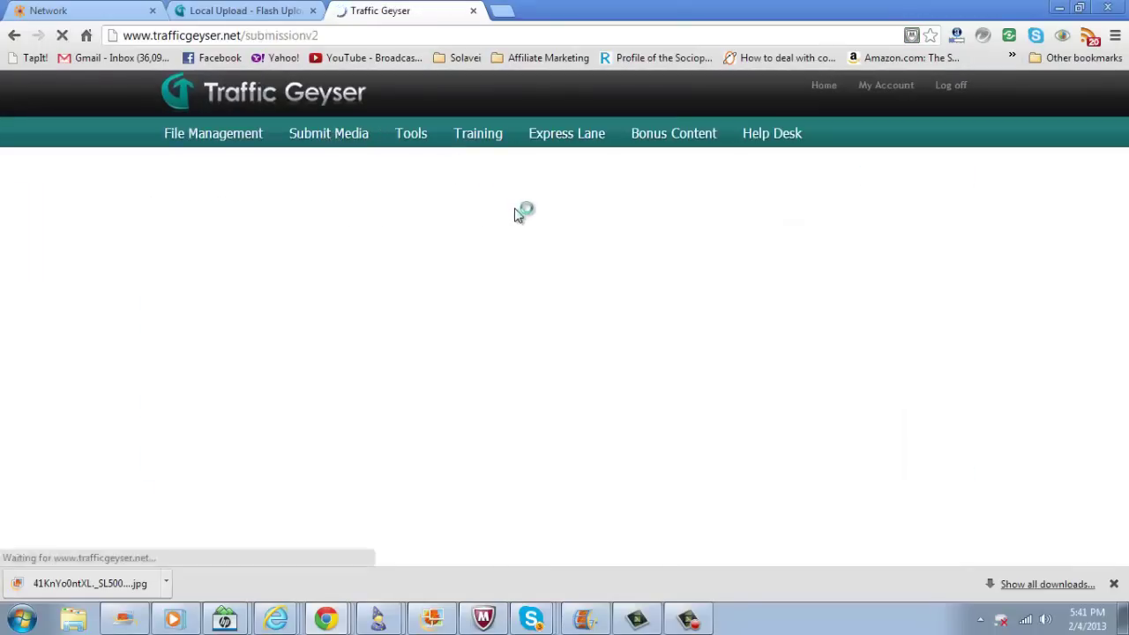
{"action": "scroll", "coordinate": [514, 224], "scroll_direction": "down", "scroll_amount": 1}
{"action": "scroll", "coordinate": [516, 230], "scroll_direction": "down", "scroll_amount": 2}
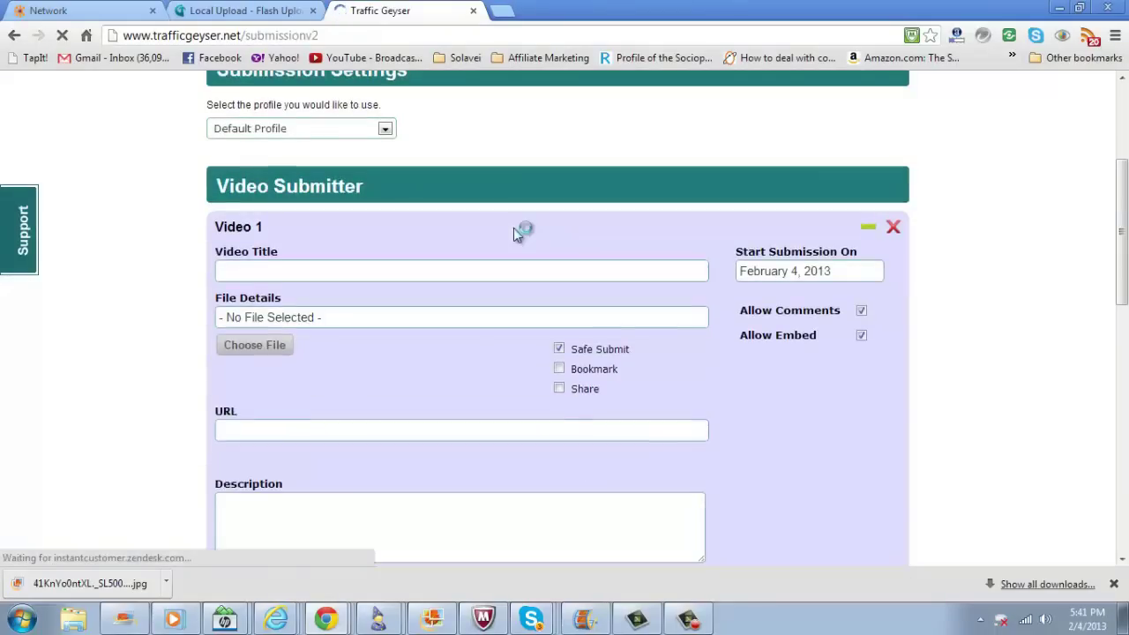
{"action": "scroll", "coordinate": [498, 236], "scroll_direction": "down", "scroll_amount": 1}
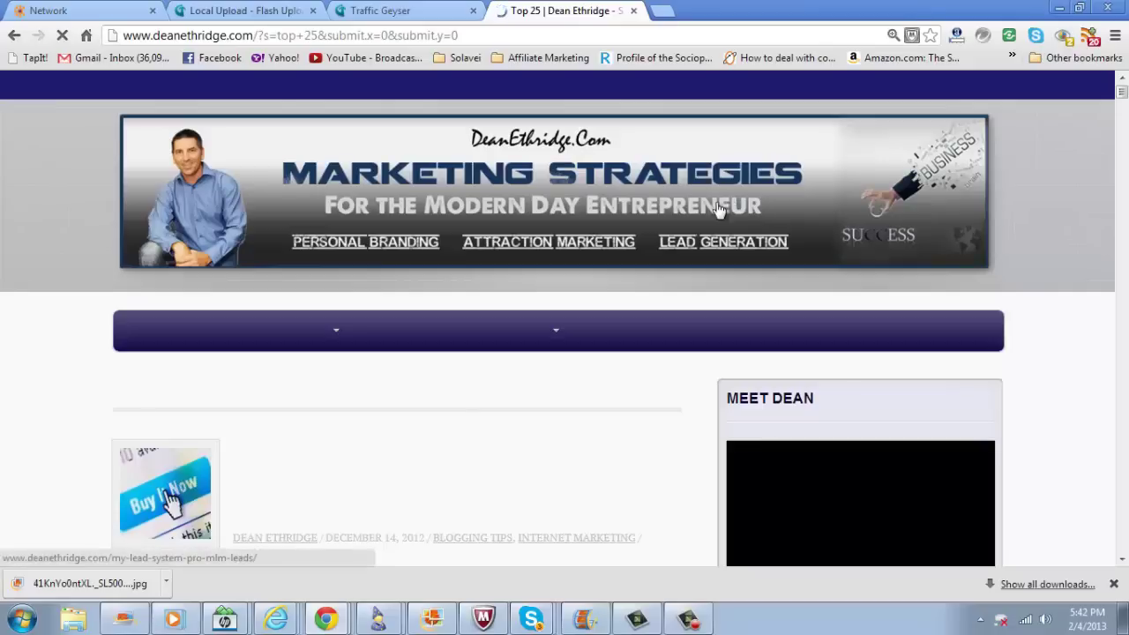
- Copy the link address of the 'Top 25 Tips to Getting More Conversions on Your Website' result
{"action": "scroll", "coordinate": [715, 194], "scroll_direction": "down", "scroll_amount": 1}
{"action": "scroll", "coordinate": [397, 221], "scroll_direction": "down", "scroll_amount": 2}
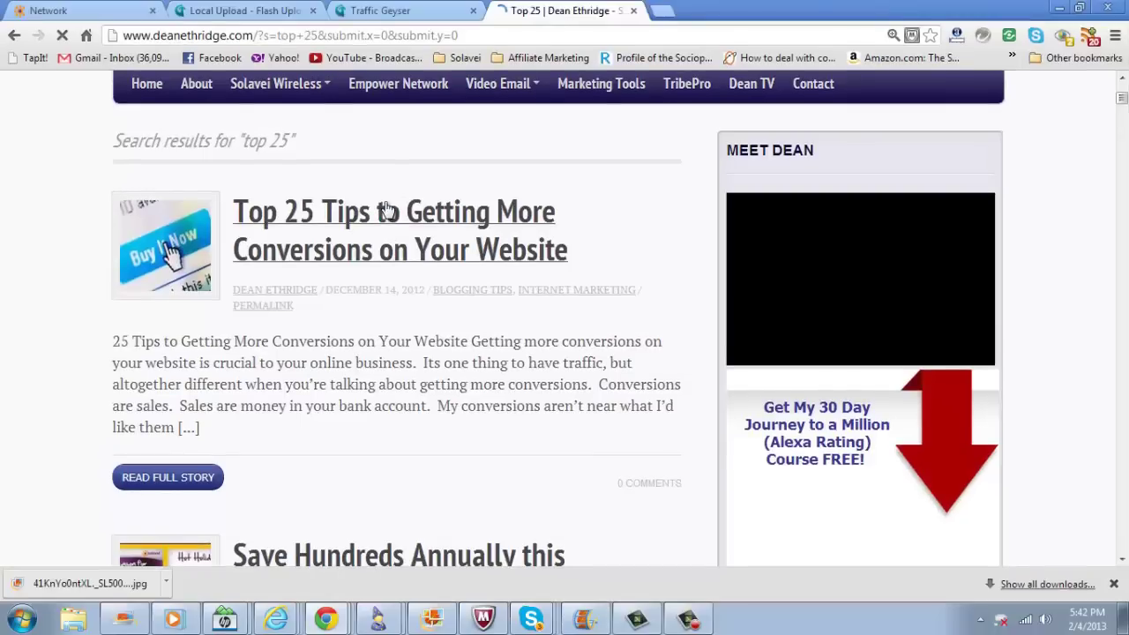
{"action": "right_click", "coordinate": [390, 213]}
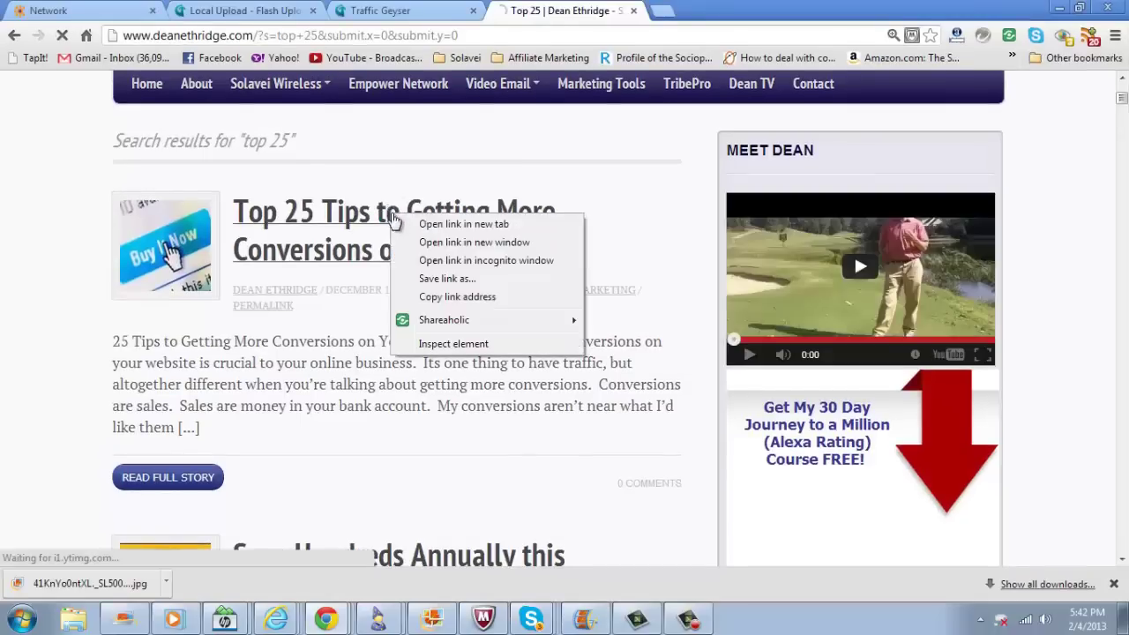
{"action": "left_click", "coordinate": [476, 298]}
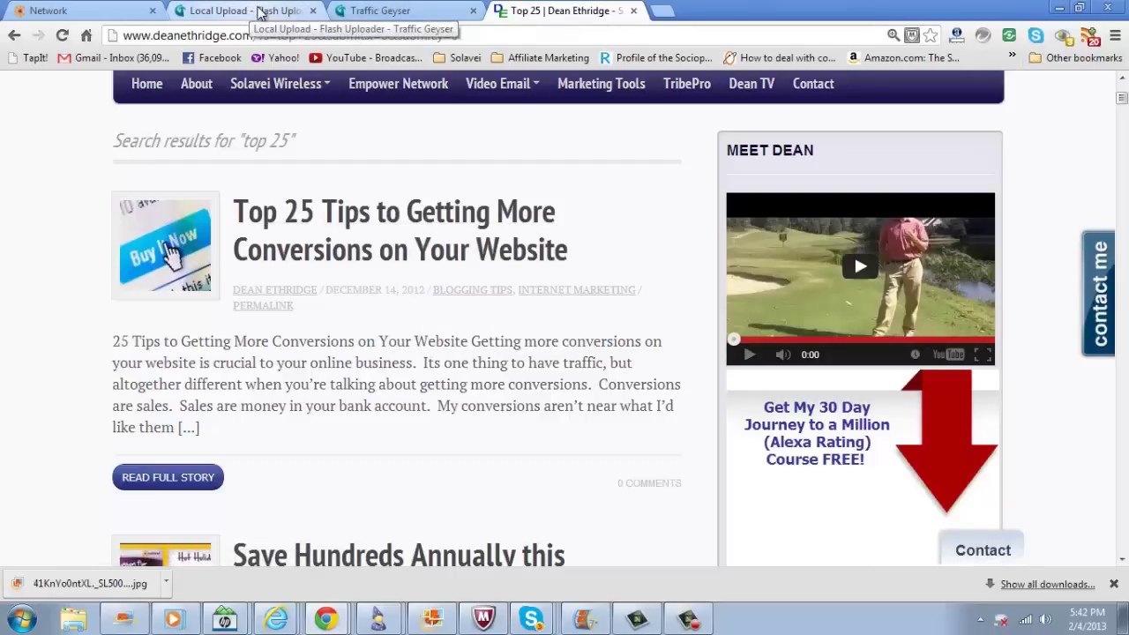
- Paste the copied deanethridge.com post address into the Video Submitter URL field
{"action": "left_click", "coordinate": [258, 12]}
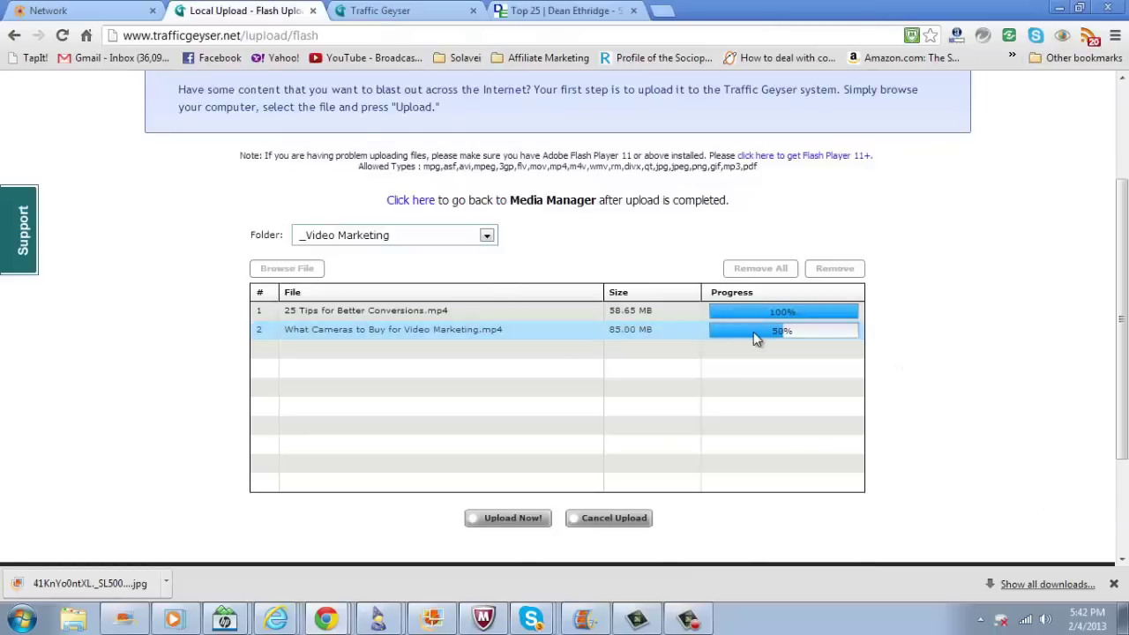
{"action": "left_click", "coordinate": [393, 10]}
{"action": "right_click", "coordinate": [289, 356]}
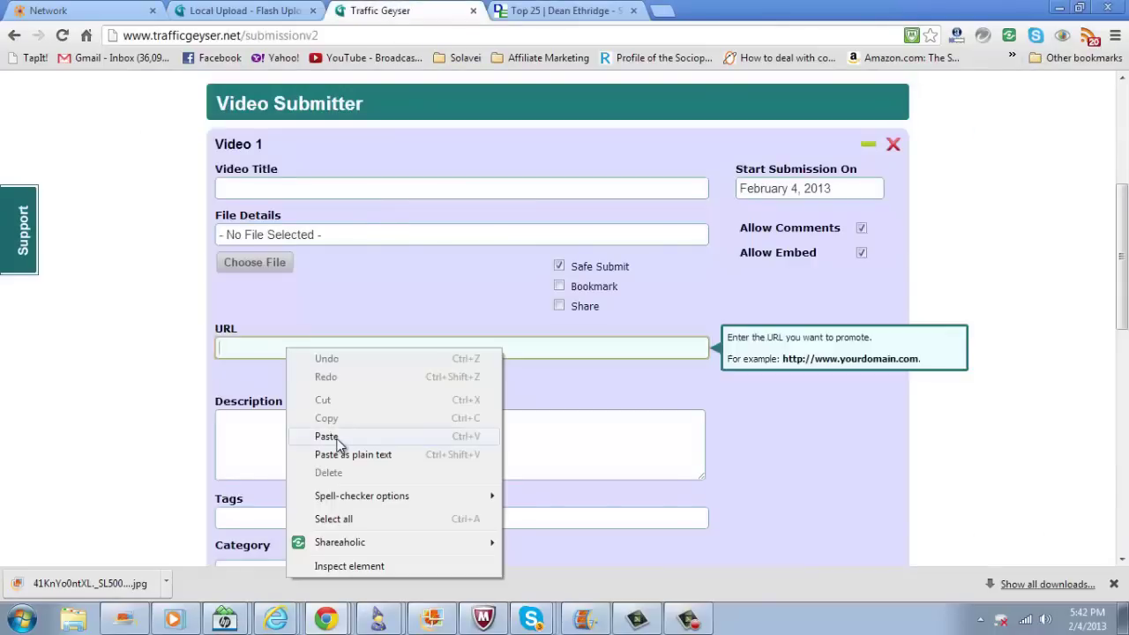
{"action": "left_click", "coordinate": [326, 436]}
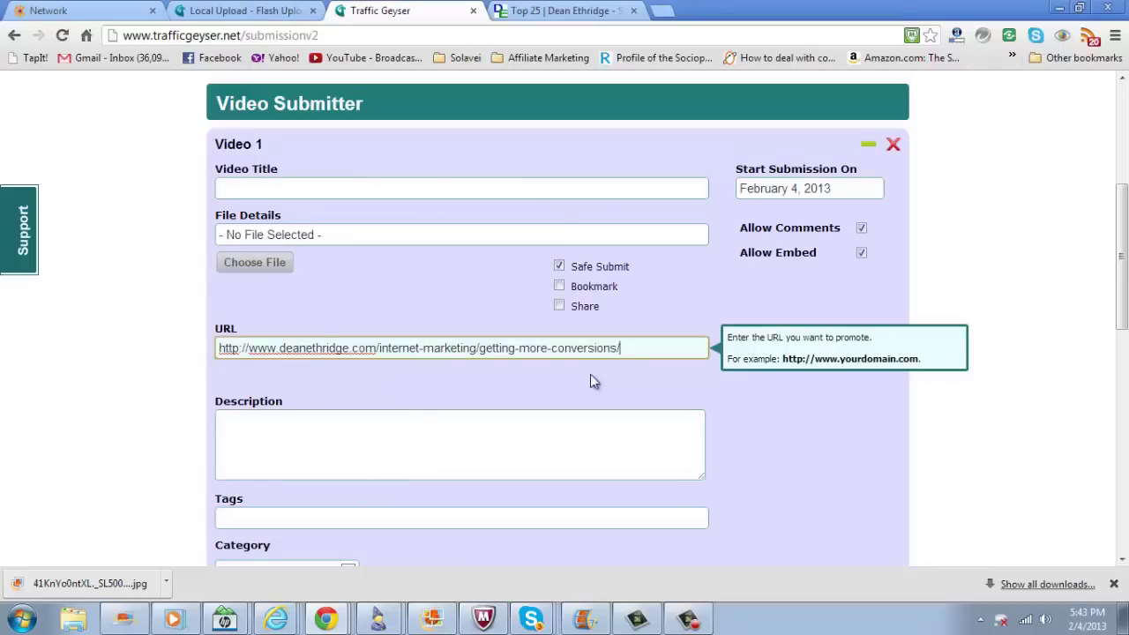
{"action": "left_click_drag", "start_coordinate": [623, 347], "coordinate": [177, 361]}
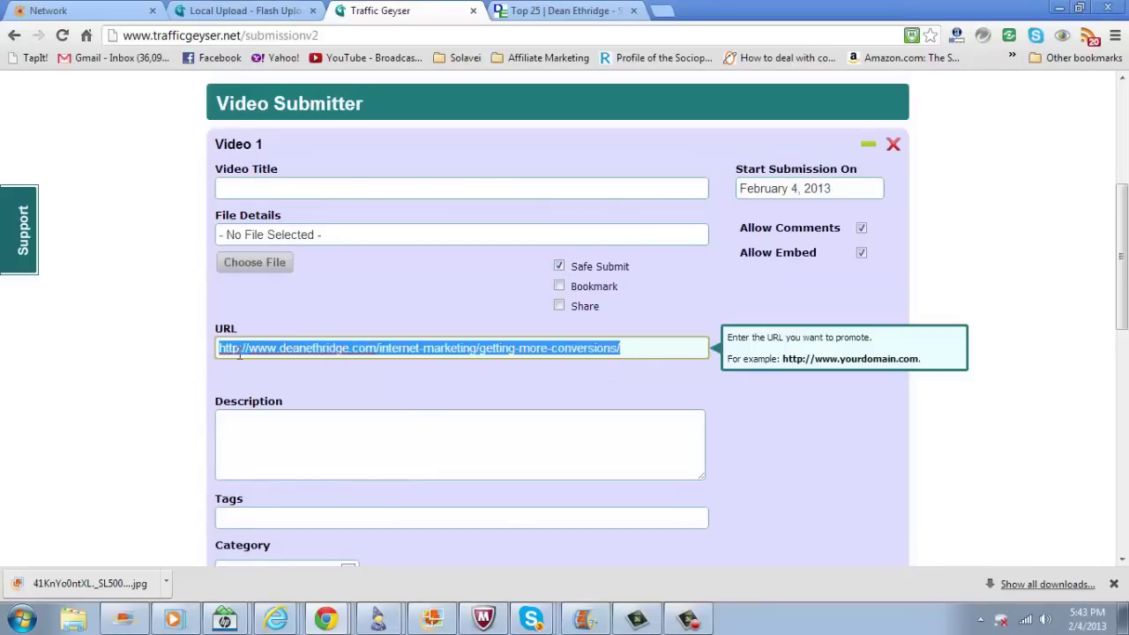
- Open the Top 25 Tips post from the search results and scroll through its first tips
{"action": "left_click", "coordinate": [540, 13]}
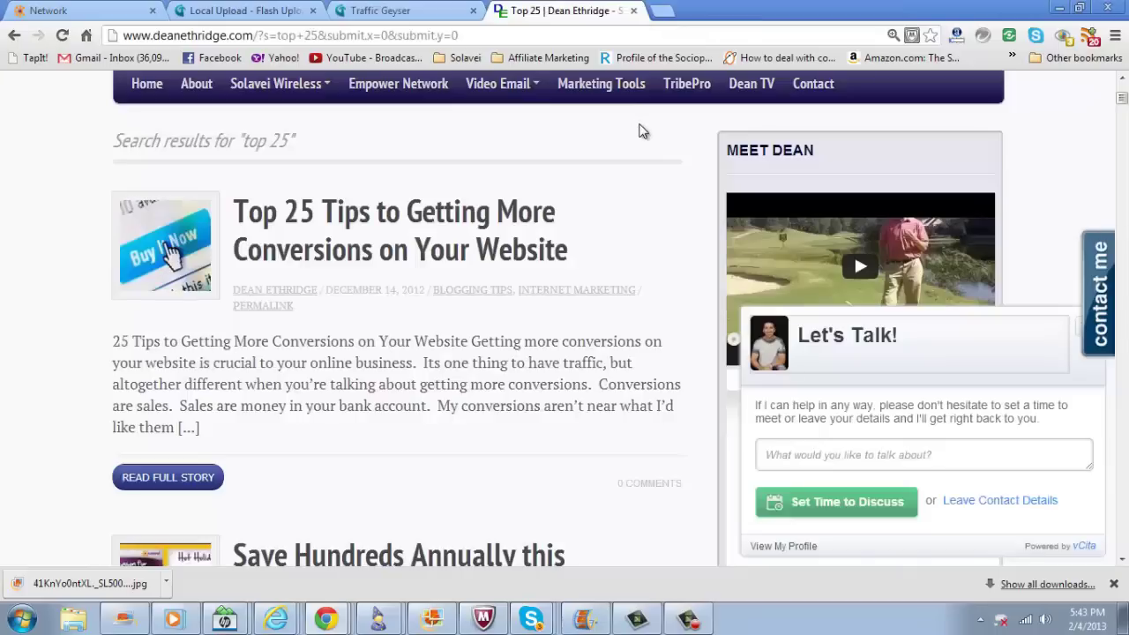
{"action": "left_click", "coordinate": [395, 221]}
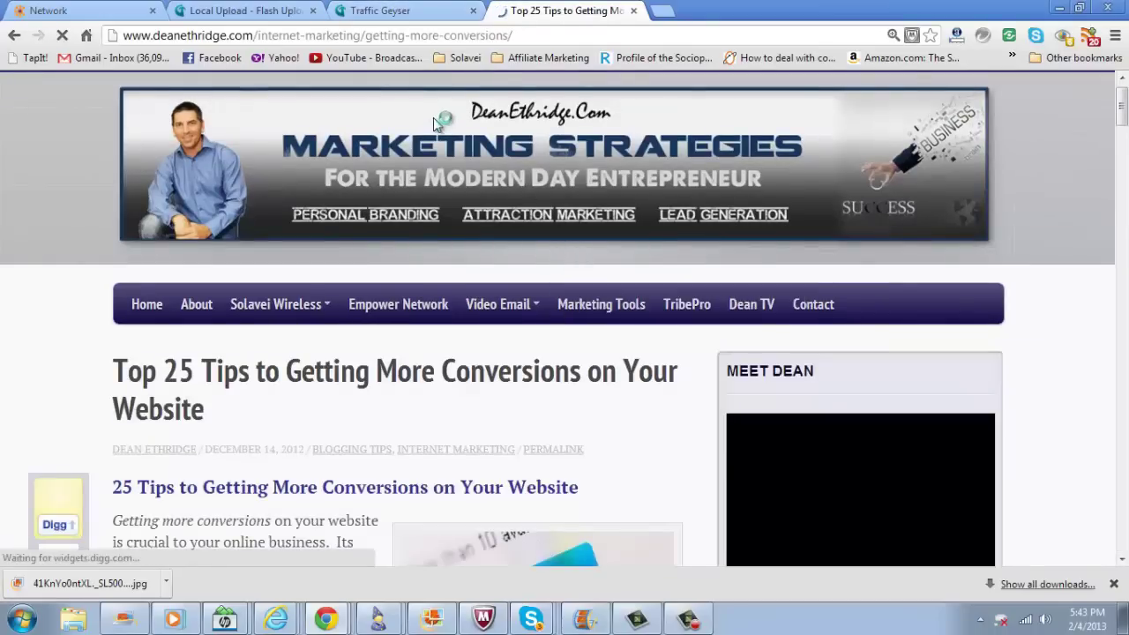
{"action": "scroll", "coordinate": [441, 124], "scroll_direction": "down", "scroll_amount": 1}
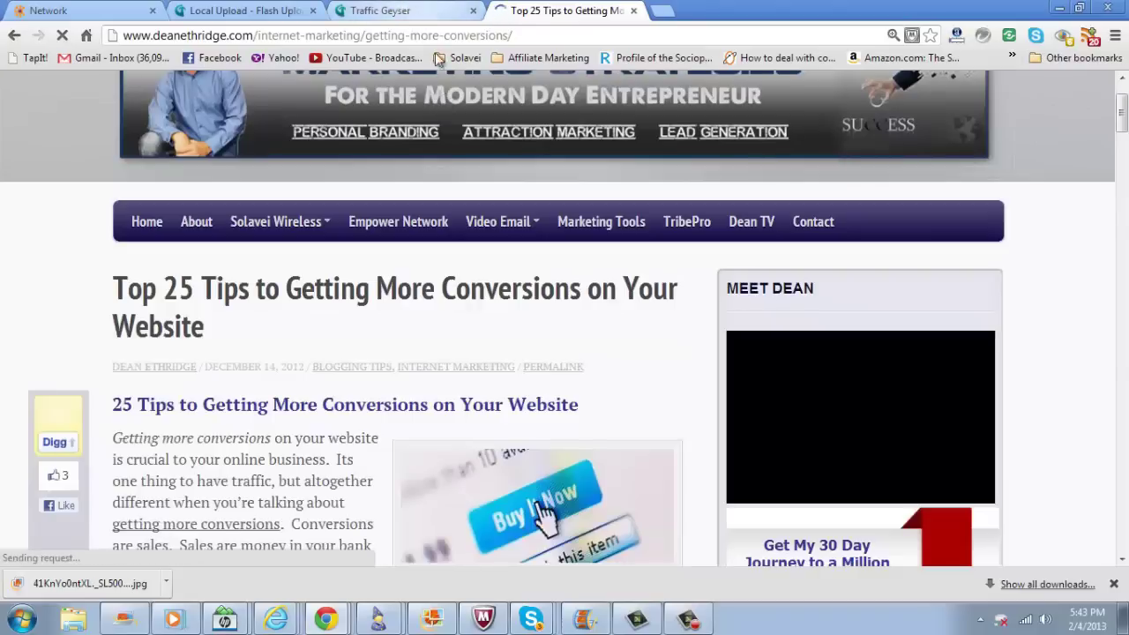
{"action": "scroll", "coordinate": [443, 150], "scroll_direction": "down", "scroll_amount": 1}
{"action": "scroll", "coordinate": [441, 172], "scroll_direction": "down", "scroll_amount": 1}
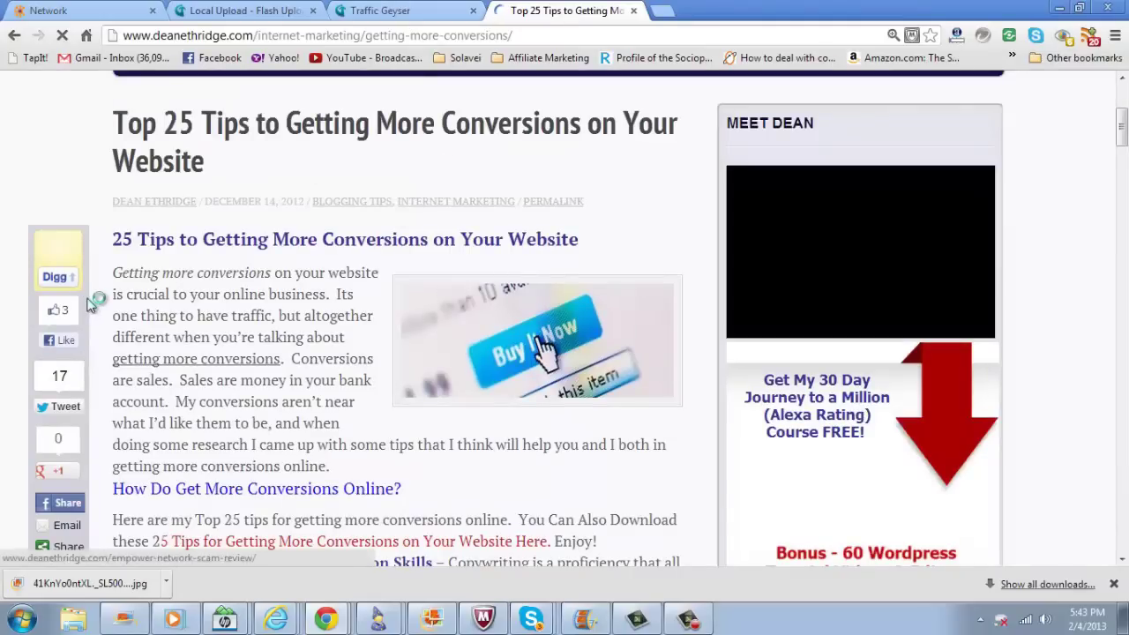
{"action": "scroll", "coordinate": [119, 273], "scroll_direction": "down", "scroll_amount": 2}
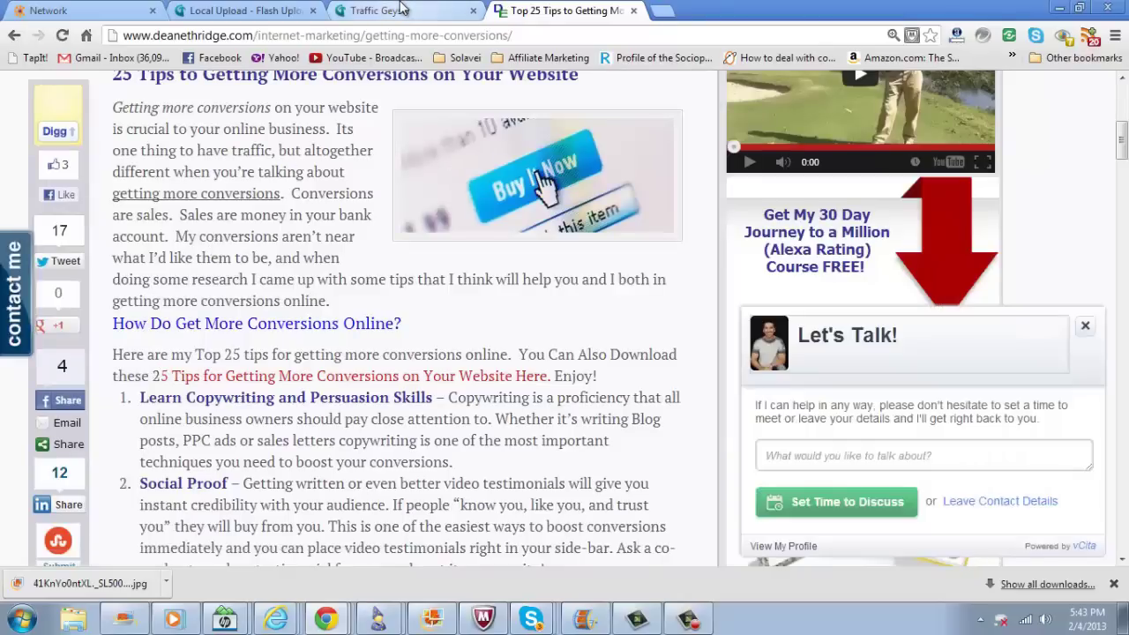
- Copy the blog post's full title 'Top 25 Tips to Getting More Conversions on Your Website'
{"action": "left_click", "coordinate": [253, 12]}
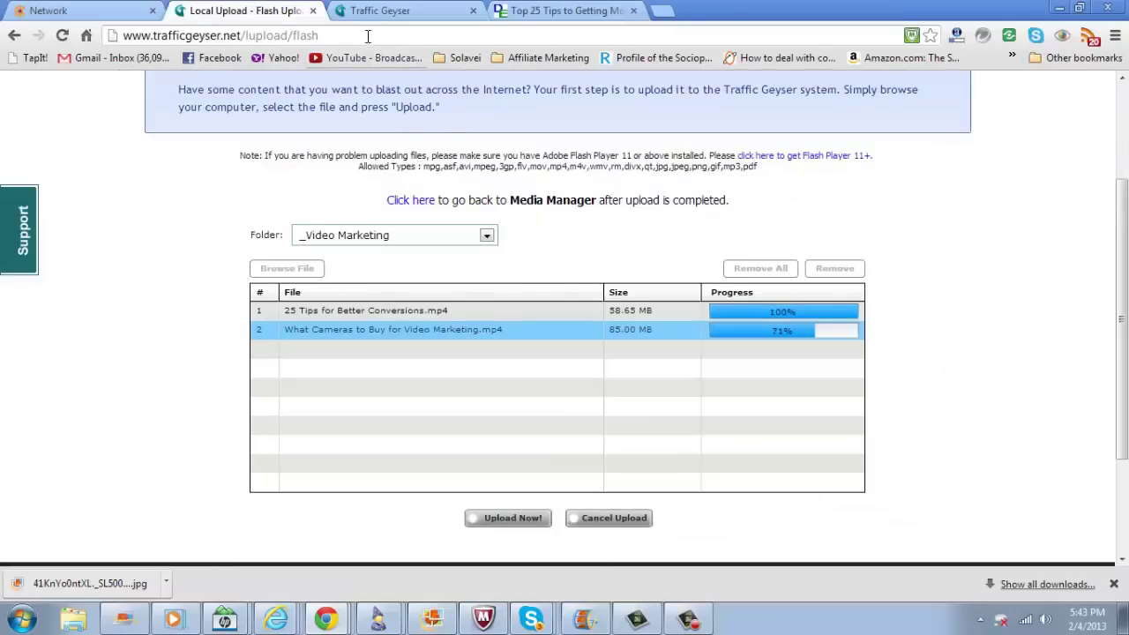
{"action": "left_click", "coordinate": [395, 10]}
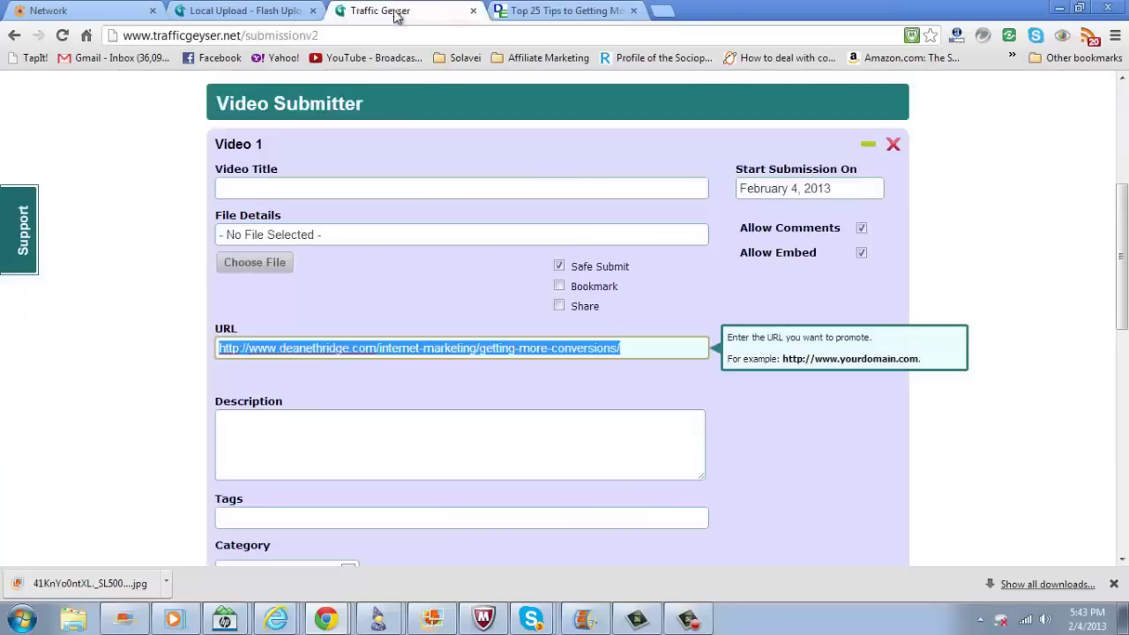
{"action": "left_click", "coordinate": [356, 188]}
{"action": "left_click", "coordinate": [563, 10]}
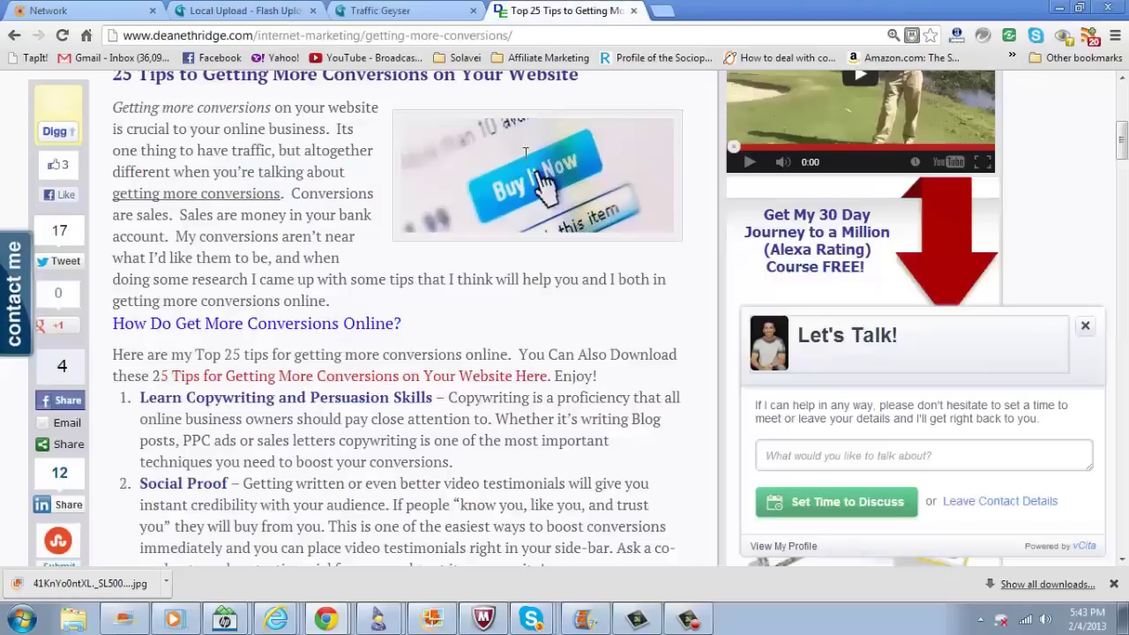
{"action": "scroll", "coordinate": [210, 244], "scroll_direction": "up", "scroll_amount": 1}
{"action": "scroll", "coordinate": [211, 243], "scroll_direction": "up", "scroll_amount": 2}
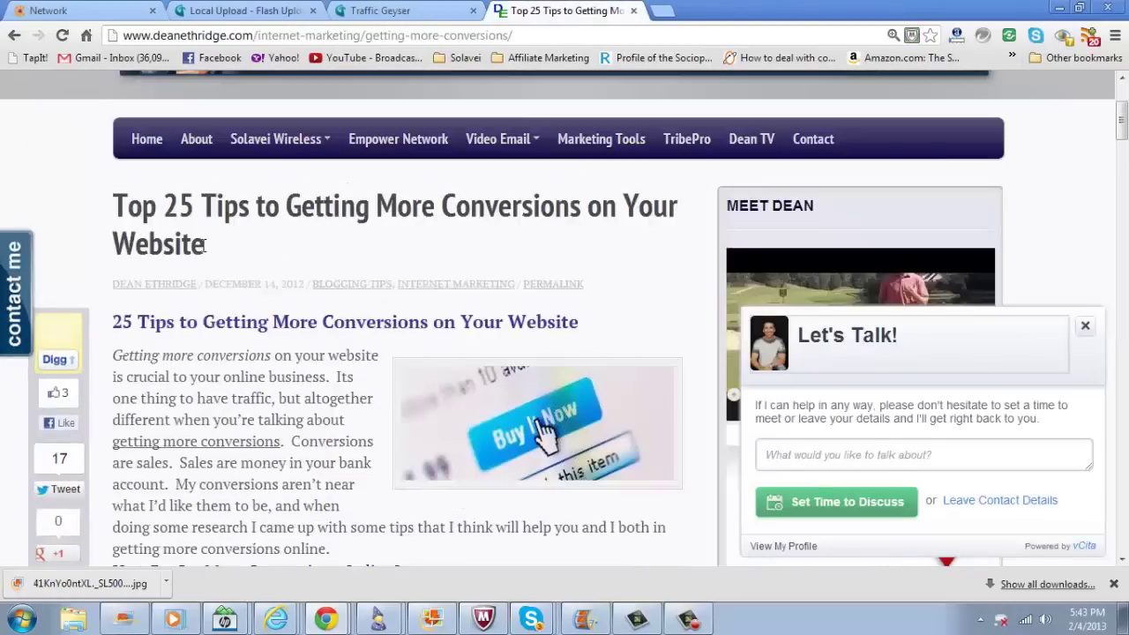
{"action": "left_click_drag", "start_coordinate": [206, 245], "coordinate": [56, 189]}
{"action": "key", "text": "ctrl+c"}
{"action": "right_click", "coordinate": [165, 204]}
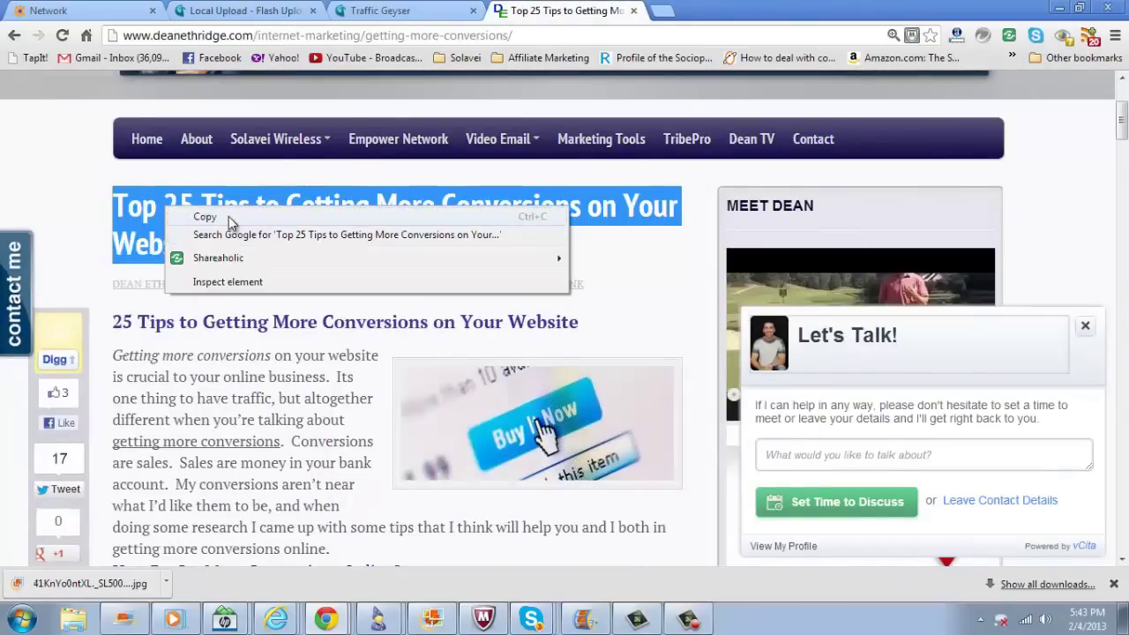
{"action": "left_click", "coordinate": [205, 217]}
- Paste it as Video 1's Video Title and bring up the Media Manager file chooser
{"action": "left_click", "coordinate": [380, 10]}
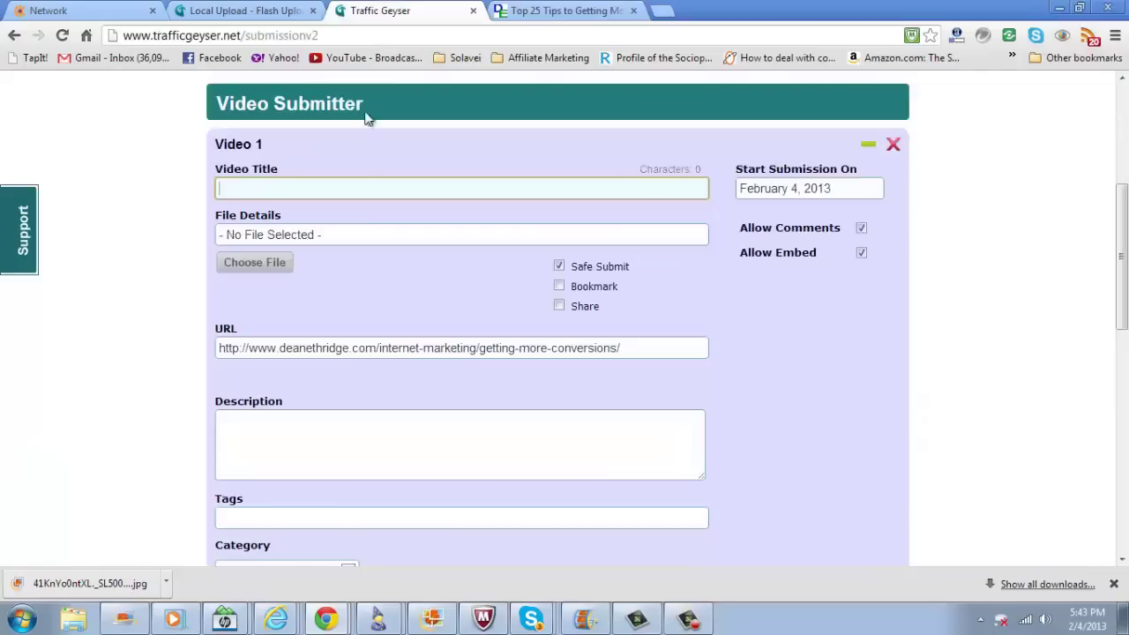
{"action": "right_click", "coordinate": [314, 188]}
{"action": "left_click", "coordinate": [370, 272]}
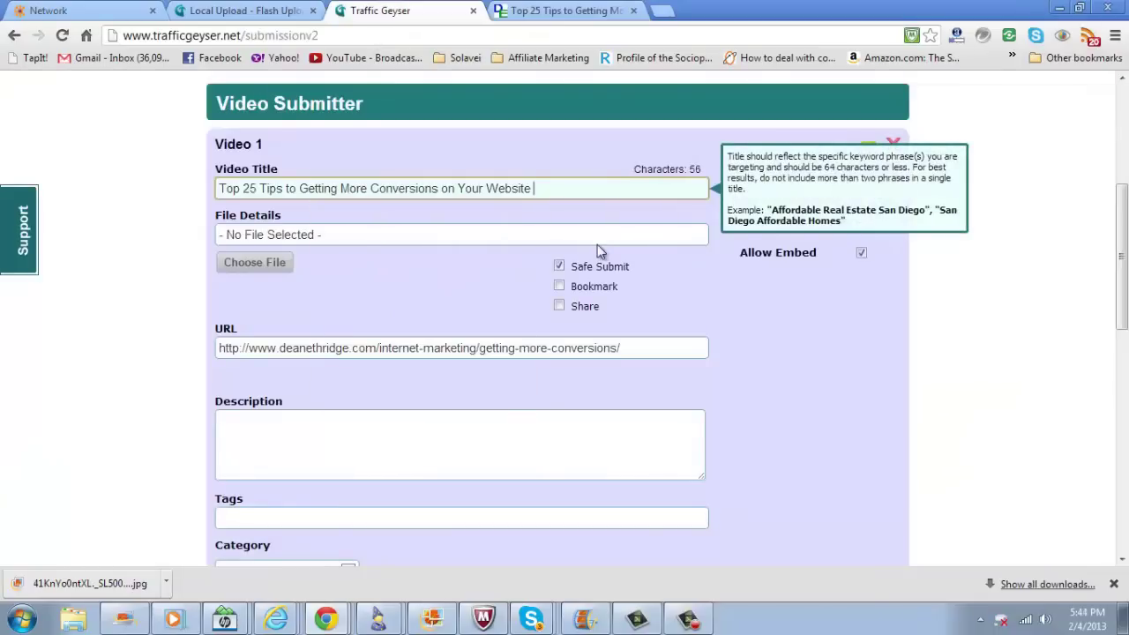
{"action": "left_click", "coordinate": [268, 262]}
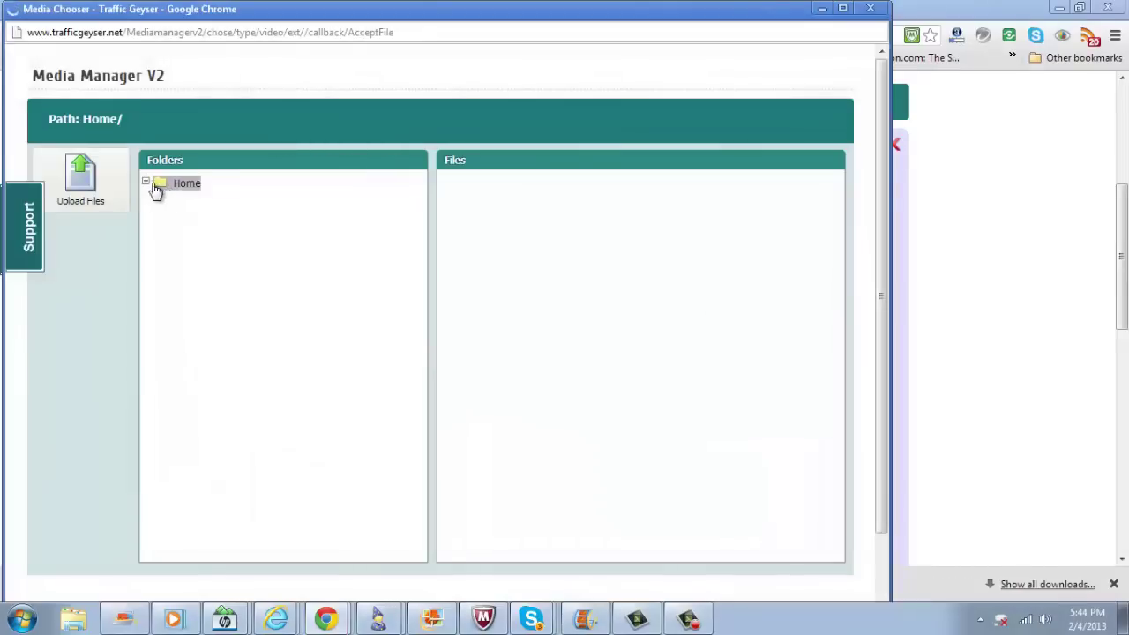
- Attach 25 Tips for Better Conversions.mp4 from Home > Video Marketing to Video 1
{"action": "left_click", "coordinate": [151, 185]}
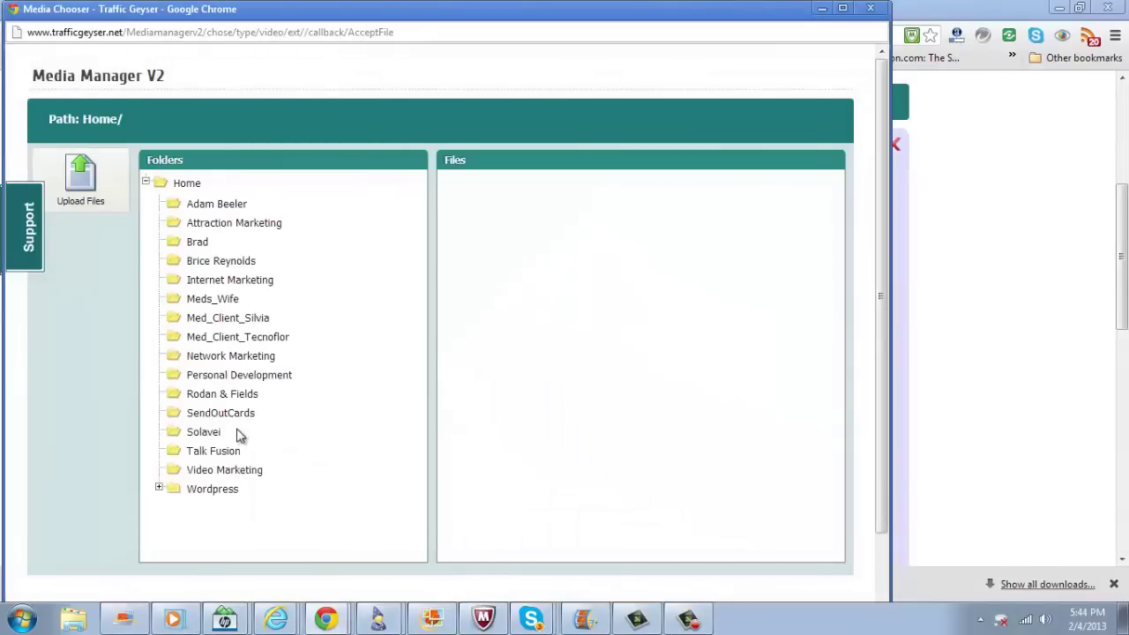
{"action": "left_click", "coordinate": [229, 470]}
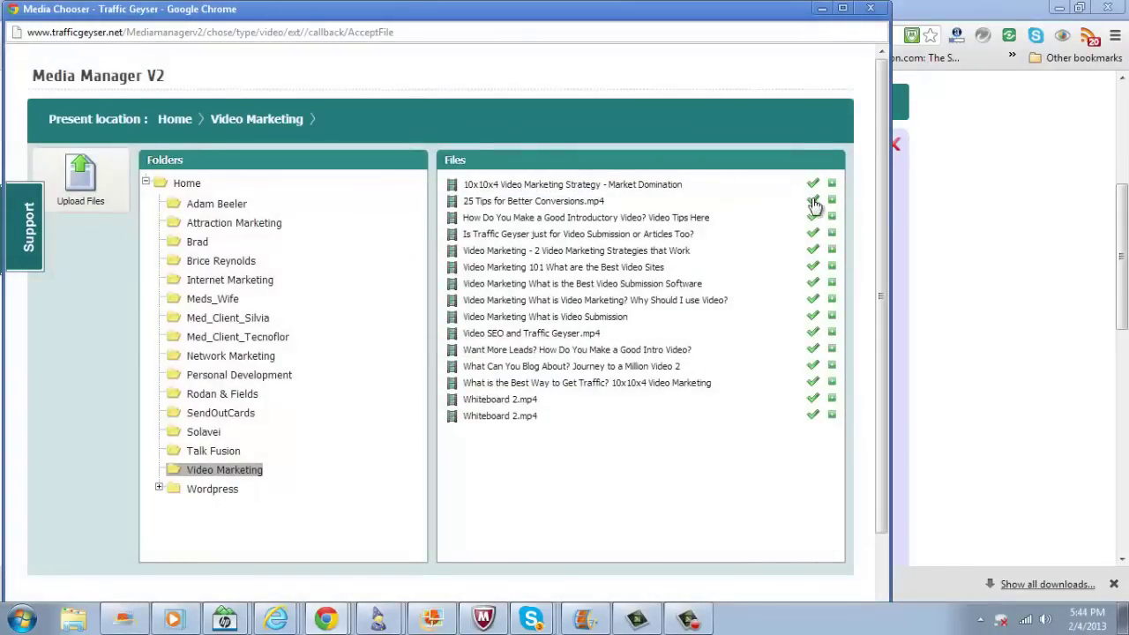
{"action": "left_click", "coordinate": [813, 200]}
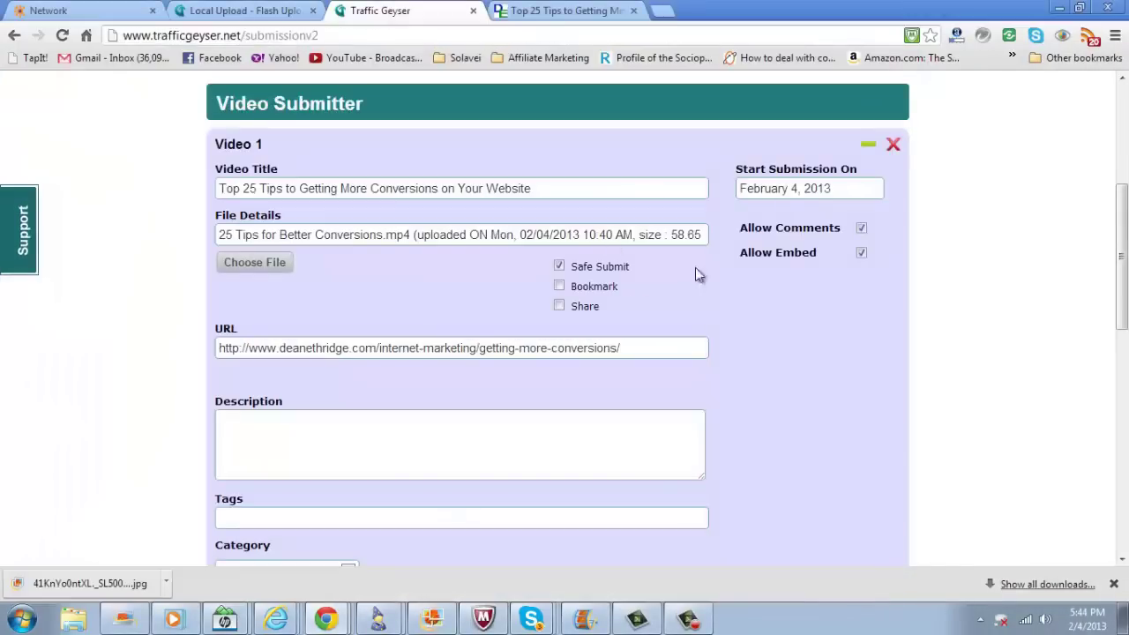
- Turn off Safe Submit and enable bookmarking and sharing for Video 1
{"action": "left_click", "coordinate": [559, 286]}
{"action": "left_click", "coordinate": [559, 307]}
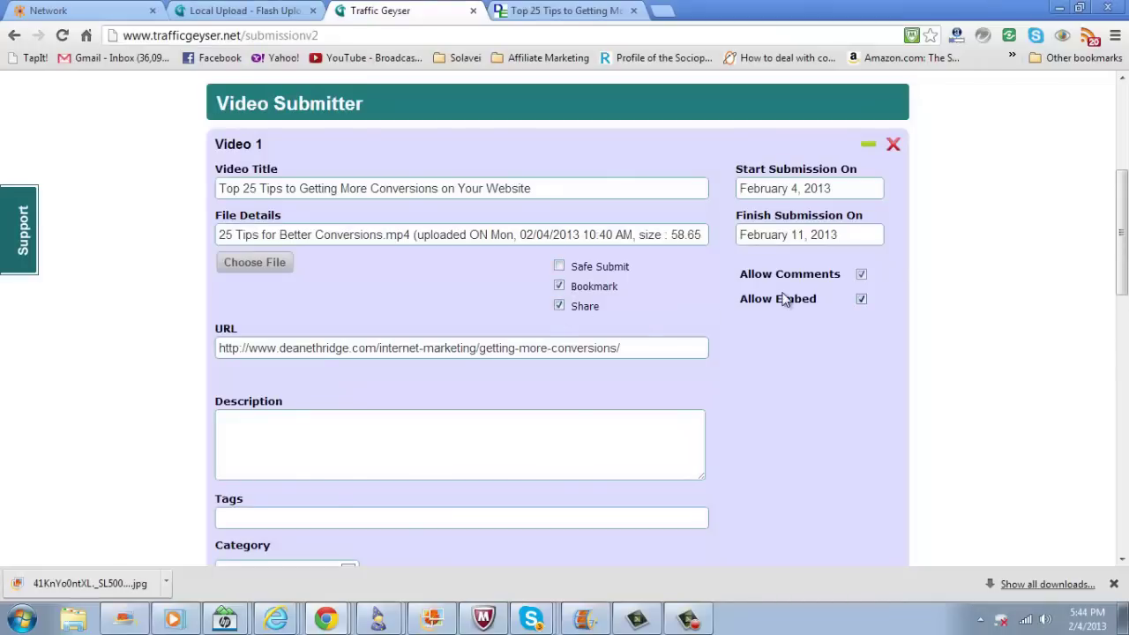
{"action": "scroll", "coordinate": [786, 301], "scroll_direction": "down", "scroll_amount": 1}
{"action": "scroll", "coordinate": [797, 300], "scroll_direction": "down", "scroll_amount": 2}
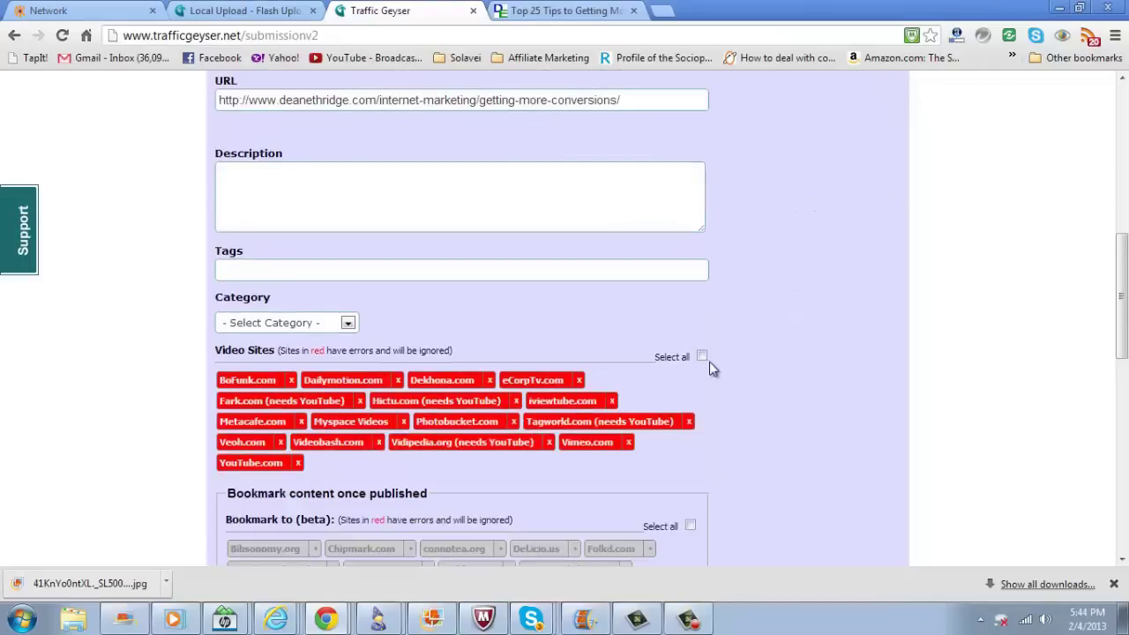
{"action": "scroll", "coordinate": [724, 344], "scroll_direction": "up", "scroll_amount": 2}
{"action": "left_click", "coordinate": [564, 11]}
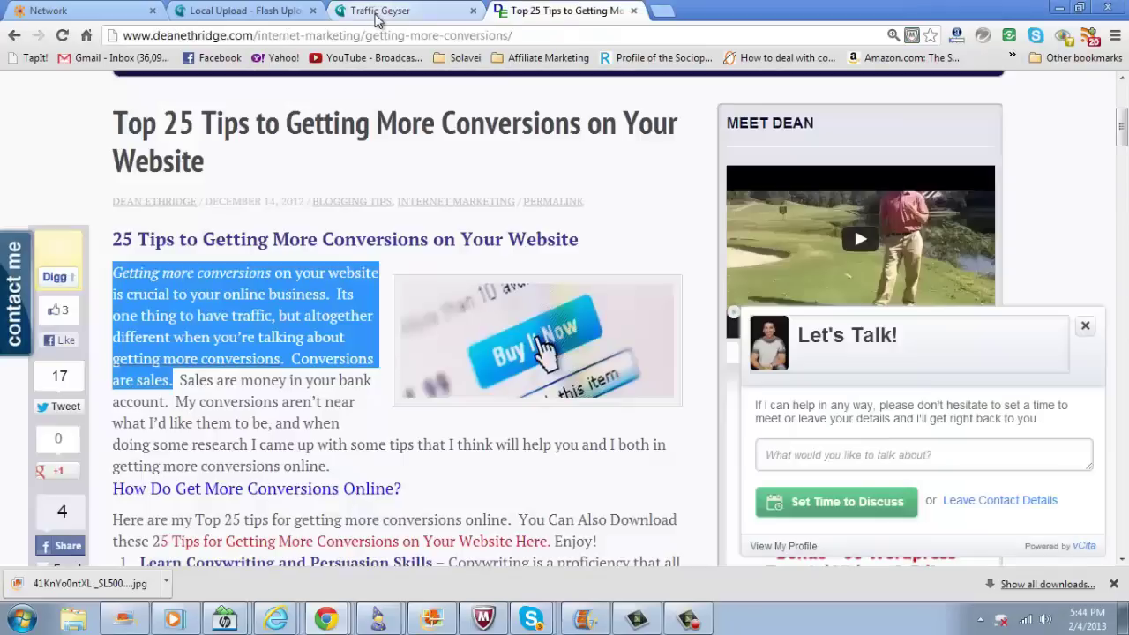
{"action": "left_click", "coordinate": [389, 11]}
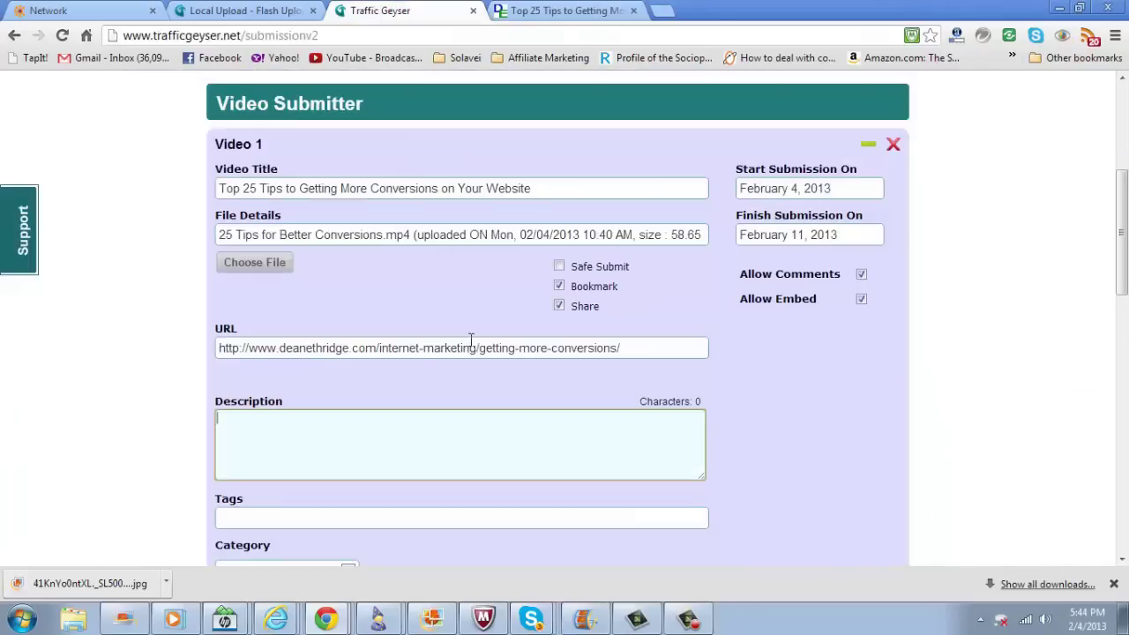
- Paste the video description and enter tags such as 'conversion tips on my website, get better conversions'
{"action": "left_click", "coordinate": [290, 443]}
{"action": "right_click", "coordinate": [290, 444]}
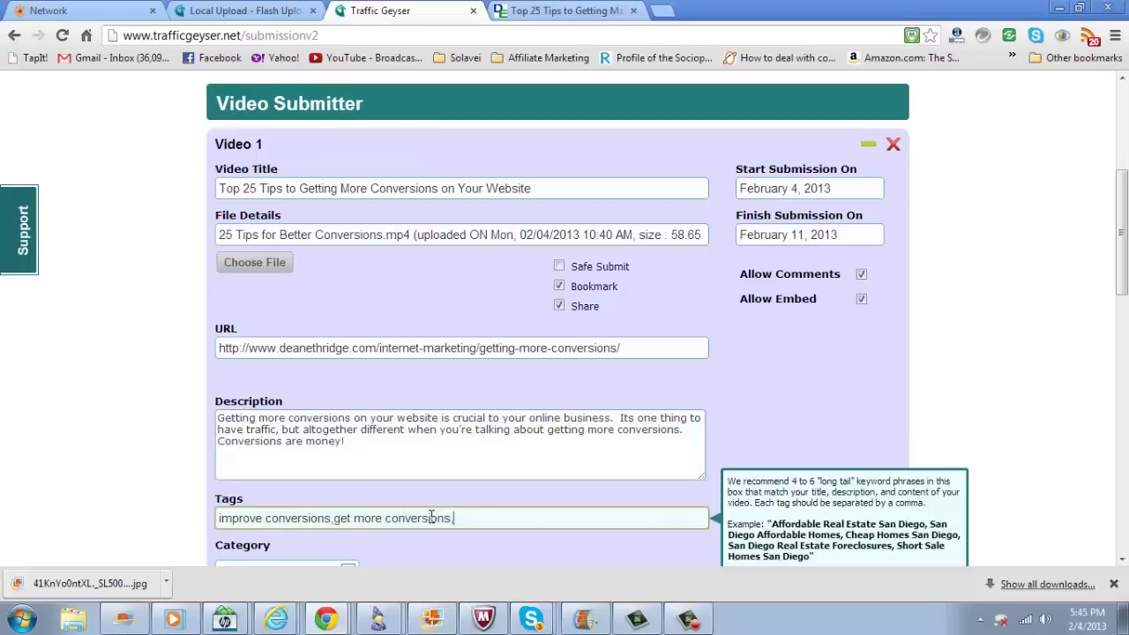
{"action": "type", "text": "conversion tips on my website,get better conversions,increase sales online,improve online"}
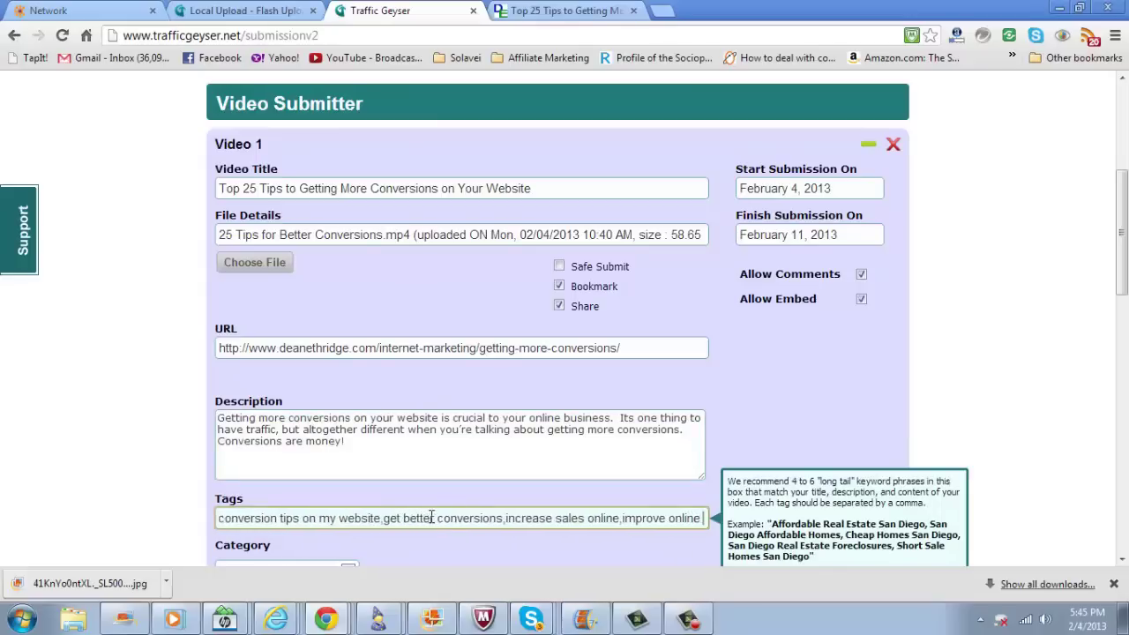
{"action": "type", "text": " sales"}
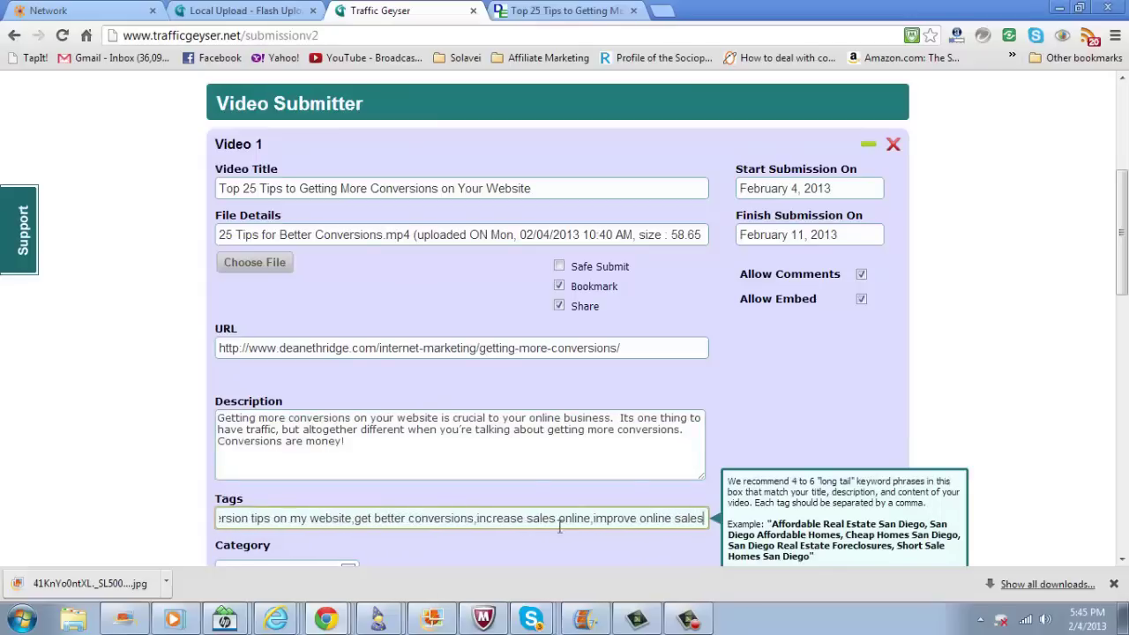
{"action": "scroll", "coordinate": [644, 419], "scroll_direction": "down", "scroll_amount": 2}
- Set the category to Business and select all bookmarking and social-sharing sites
{"action": "left_click", "coordinate": [347, 405]}
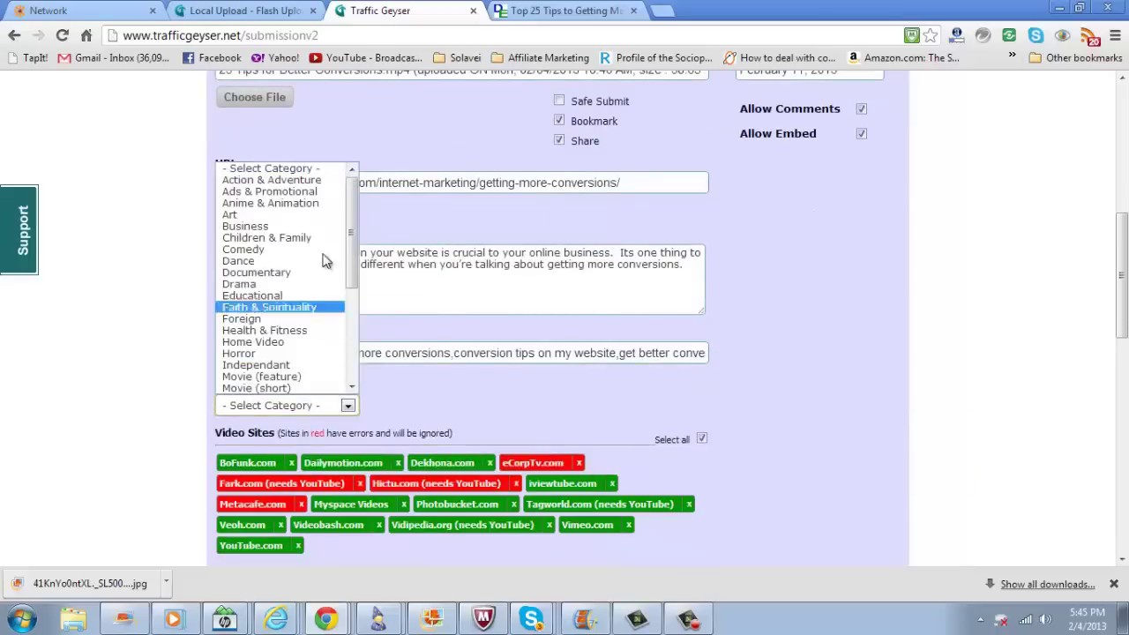
{"action": "left_click", "coordinate": [307, 226]}
{"action": "scroll", "coordinate": [845, 377], "scroll_direction": "down", "scroll_amount": 2}
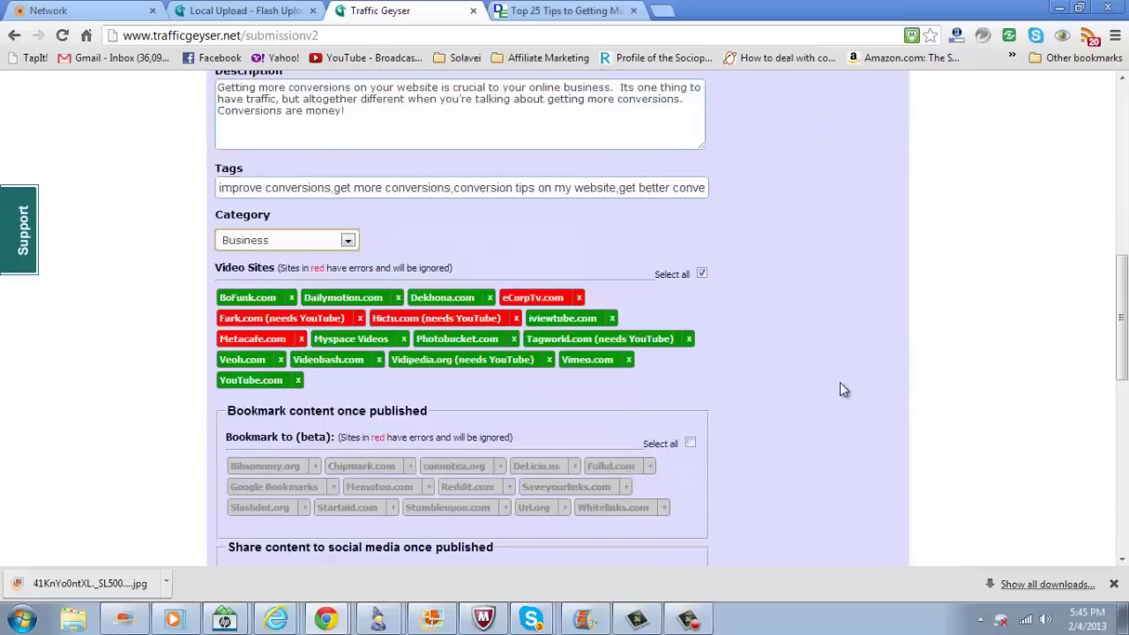
{"action": "left_click", "coordinate": [689, 443]}
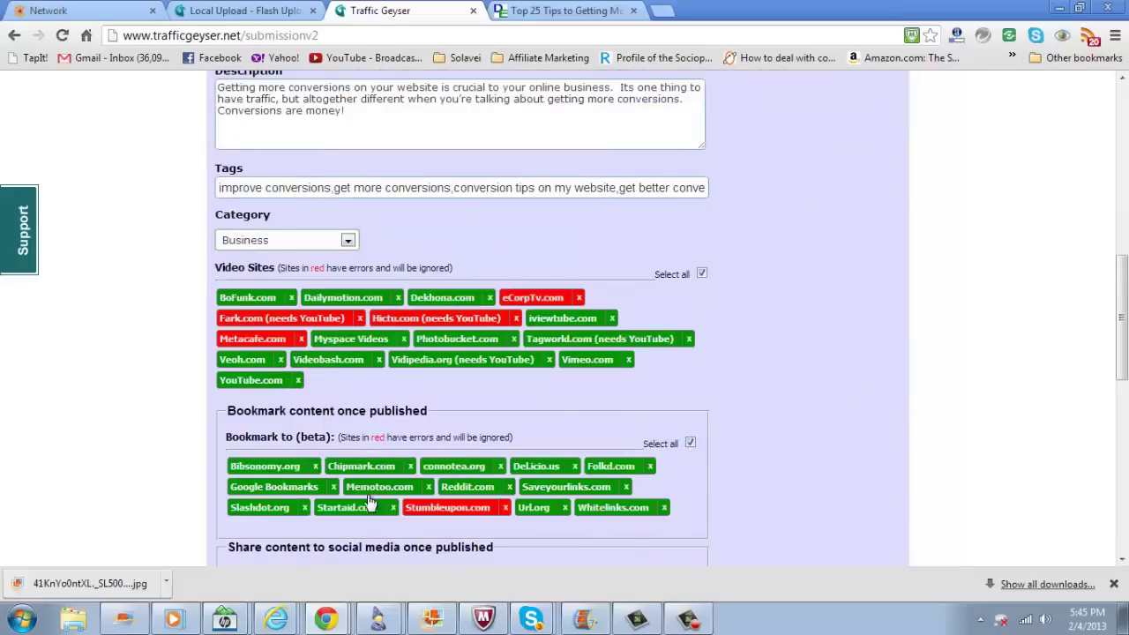
{"action": "scroll", "coordinate": [755, 466], "scroll_direction": "down", "scroll_amount": 1}
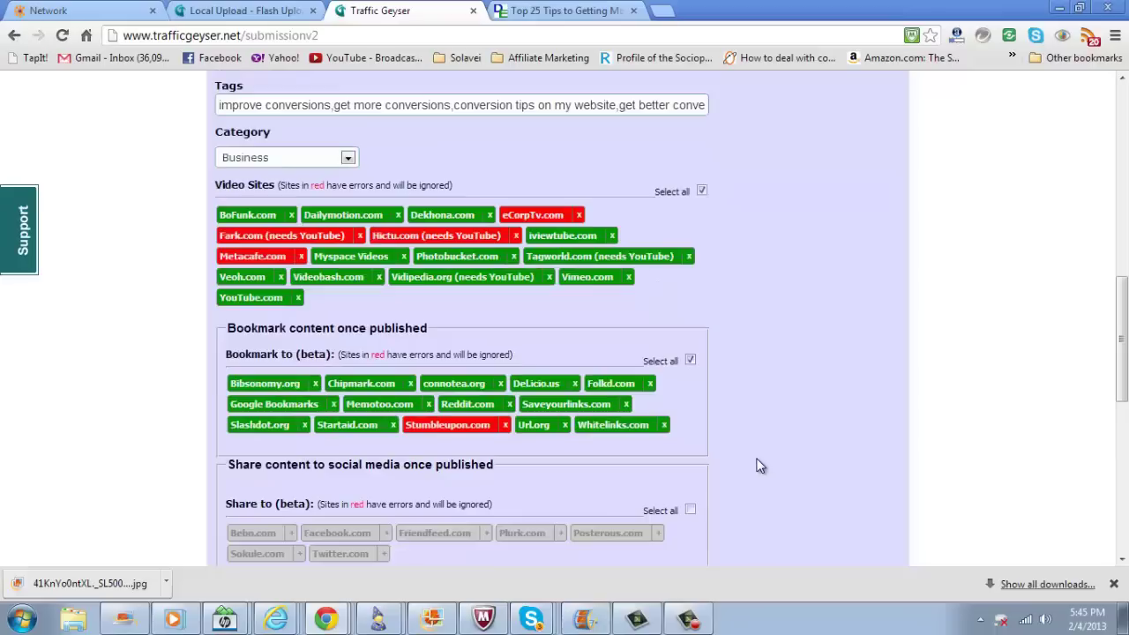
{"action": "left_click", "coordinate": [690, 510]}
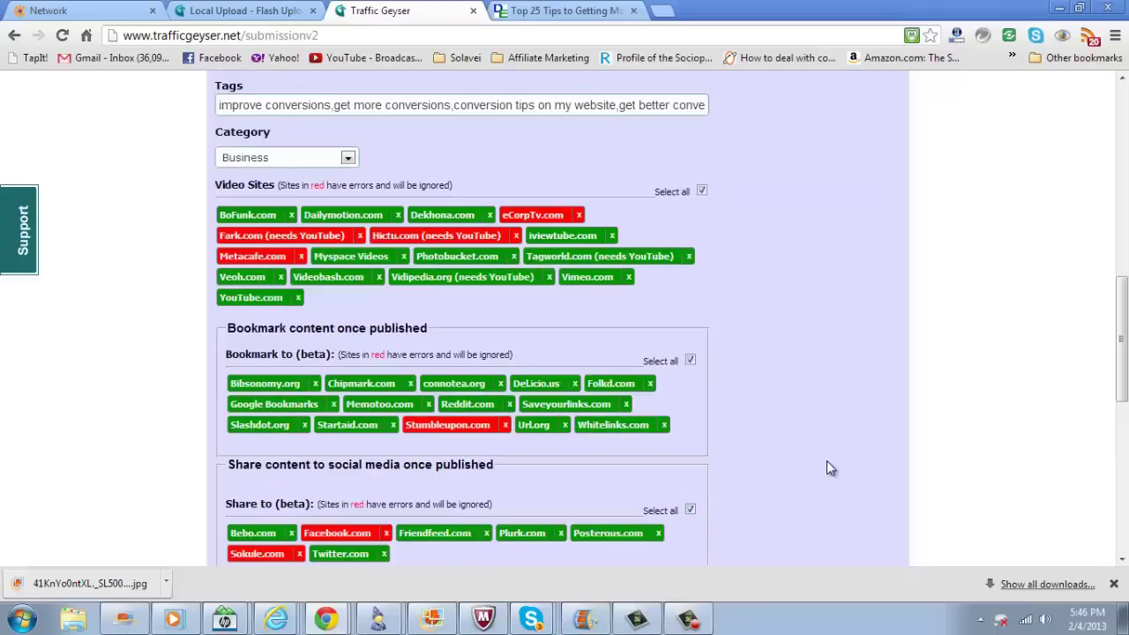
{"action": "scroll", "coordinate": [765, 428], "scroll_direction": "up", "scroll_amount": 3}
{"action": "scroll", "coordinate": [784, 434], "scroll_direction": "up", "scroll_amount": 1}
{"action": "scroll", "coordinate": [784, 434], "scroll_direction": "up", "scroll_amount": 2}
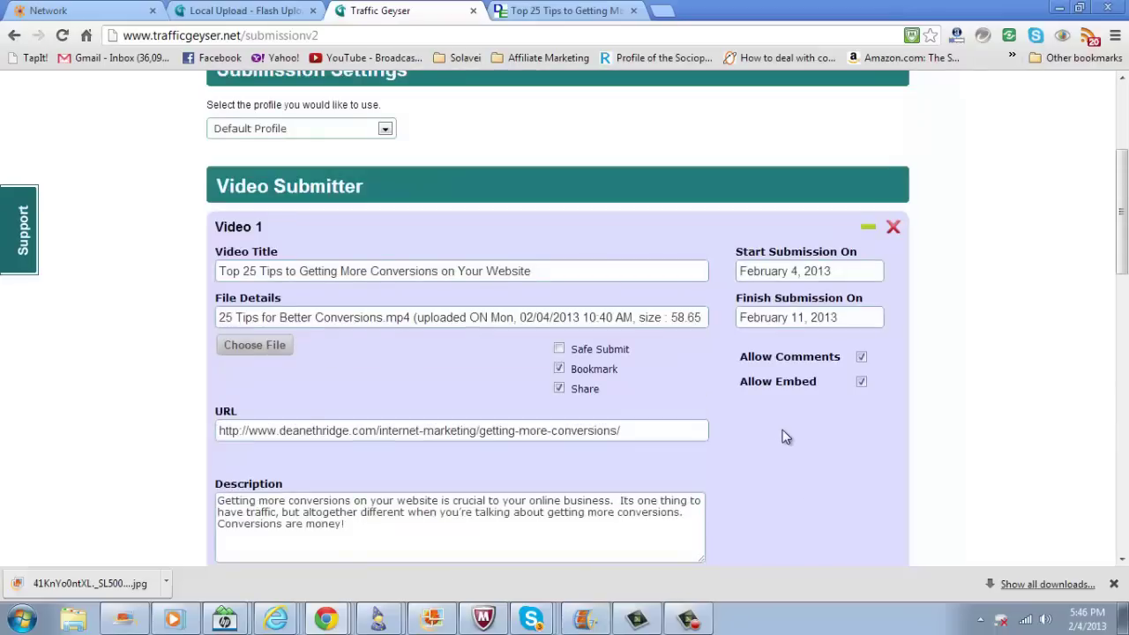
{"action": "scroll", "coordinate": [735, 381], "scroll_direction": "down", "scroll_amount": 2}
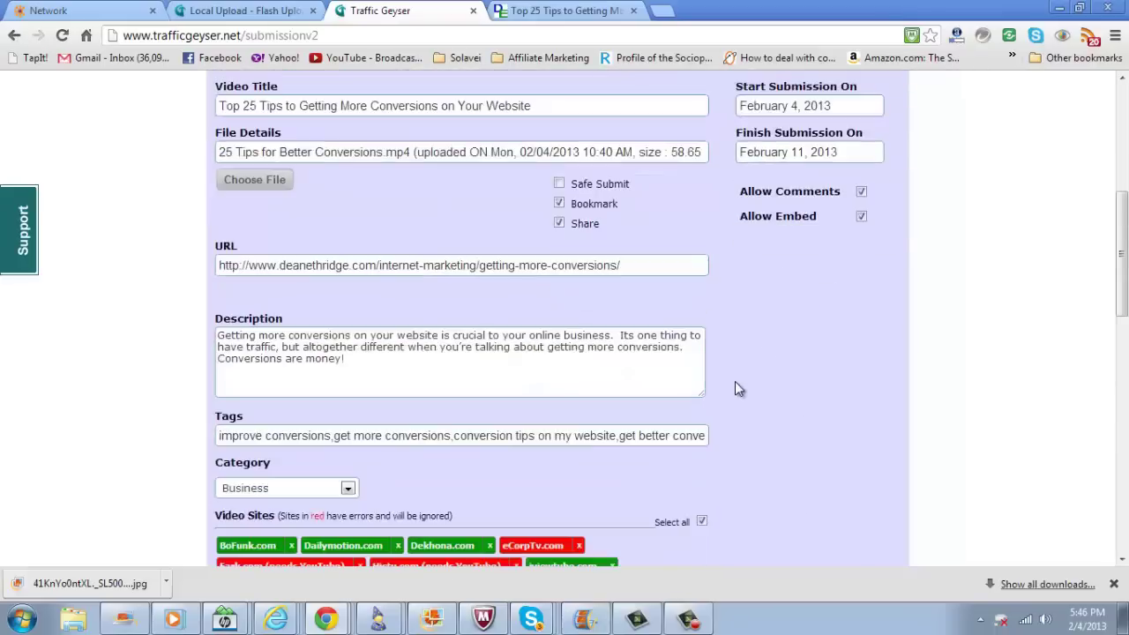
{"action": "scroll", "coordinate": [735, 381], "scroll_direction": "down", "scroll_amount": 1}
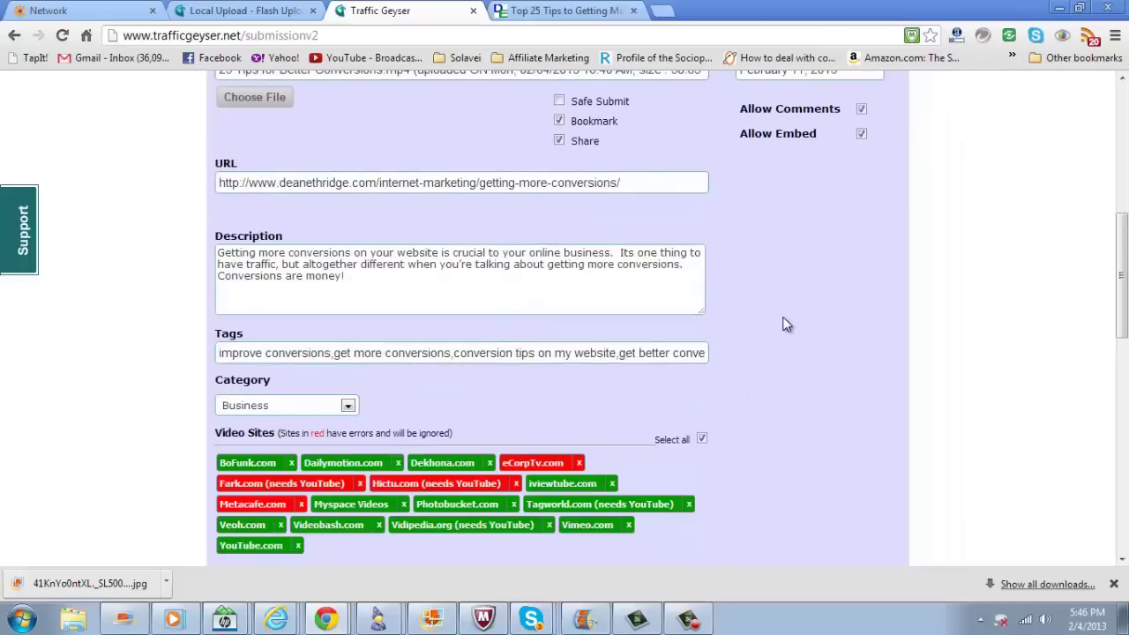
{"action": "scroll", "coordinate": [782, 322], "scroll_direction": "down", "scroll_amount": 2}
{"action": "scroll", "coordinate": [788, 332], "scroll_direction": "down", "scroll_amount": 3}
{"action": "scroll", "coordinate": [788, 332], "scroll_direction": "down", "scroll_amount": 2}
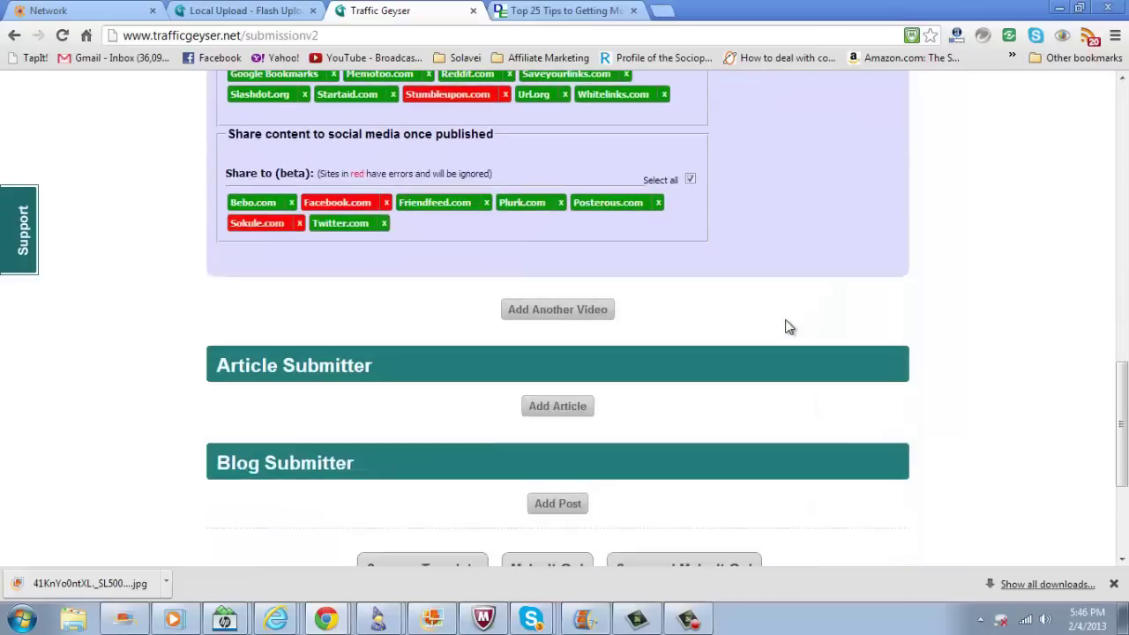
- Add a second video and attach What Cameras to Buy for Video Marketing.mp4 from Video Marketing
{"action": "left_click", "coordinate": [564, 316]}
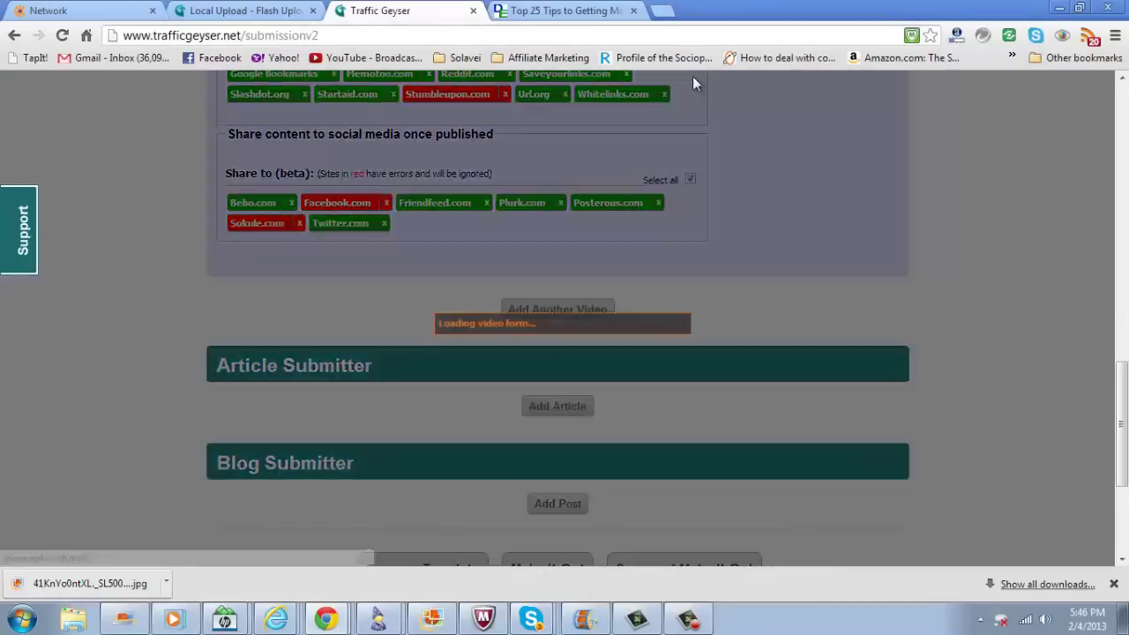
{"action": "scroll", "coordinate": [714, 213], "scroll_direction": "down", "scroll_amount": 3}
{"action": "scroll", "coordinate": [586, 258], "scroll_direction": "down", "scroll_amount": 1}
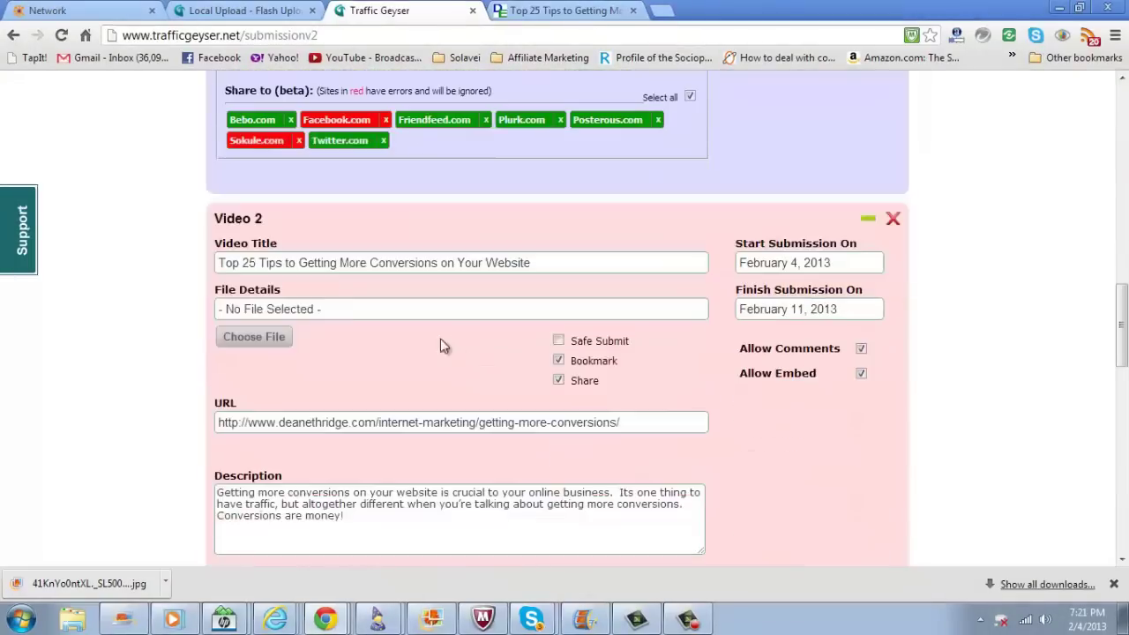
{"action": "left_click", "coordinate": [234, 339]}
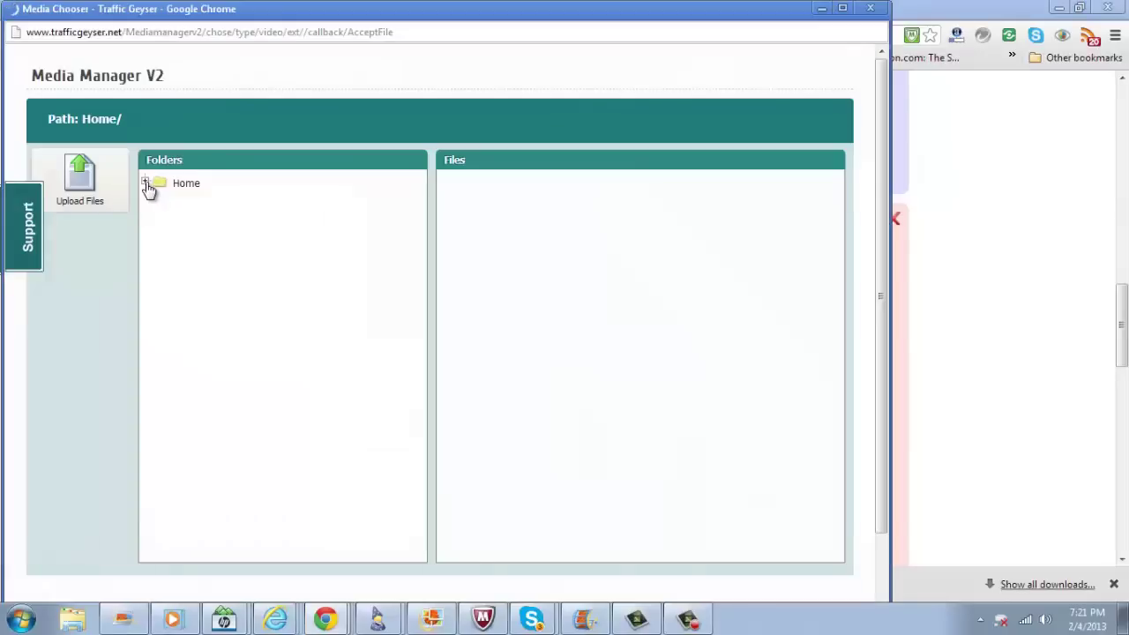
{"action": "left_click", "coordinate": [146, 182]}
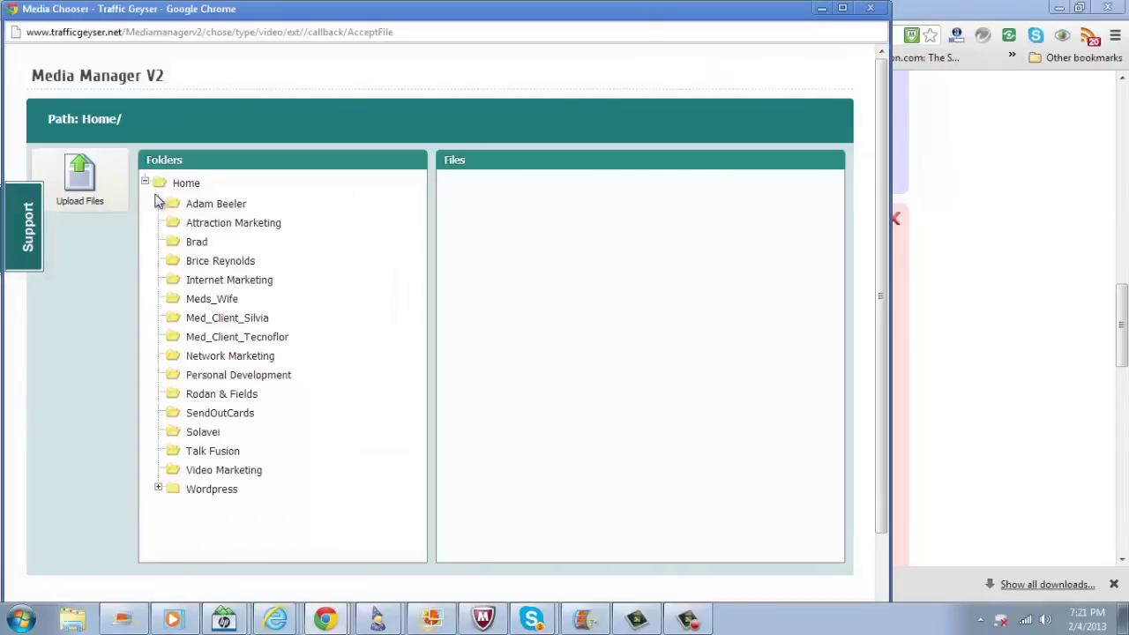
{"action": "left_click", "coordinate": [211, 468]}
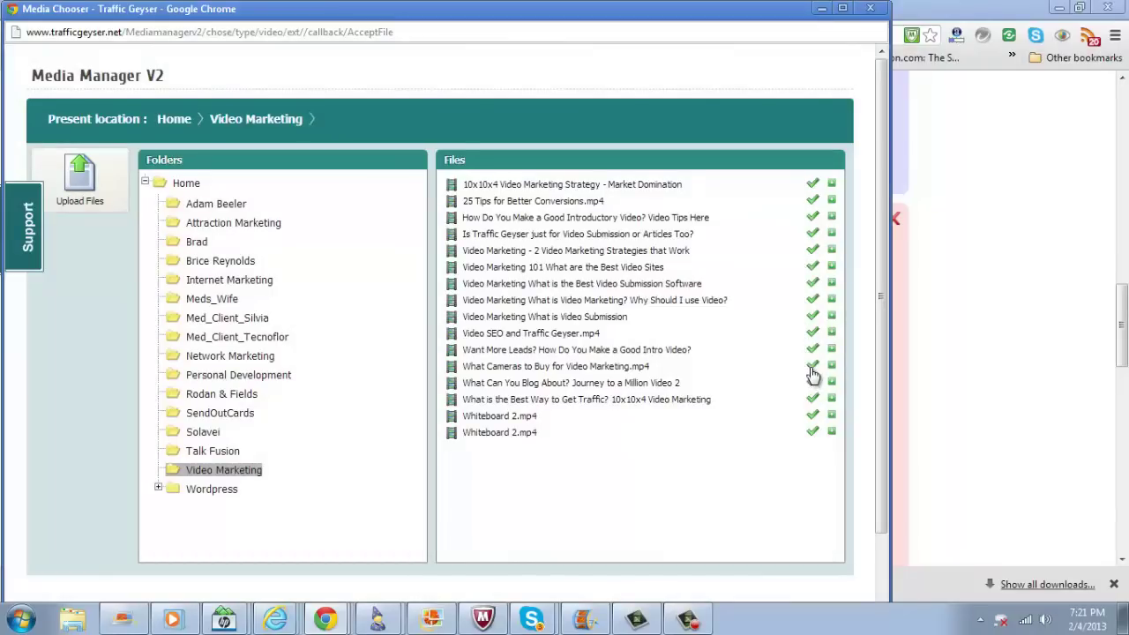
{"action": "left_click", "coordinate": [812, 367]}
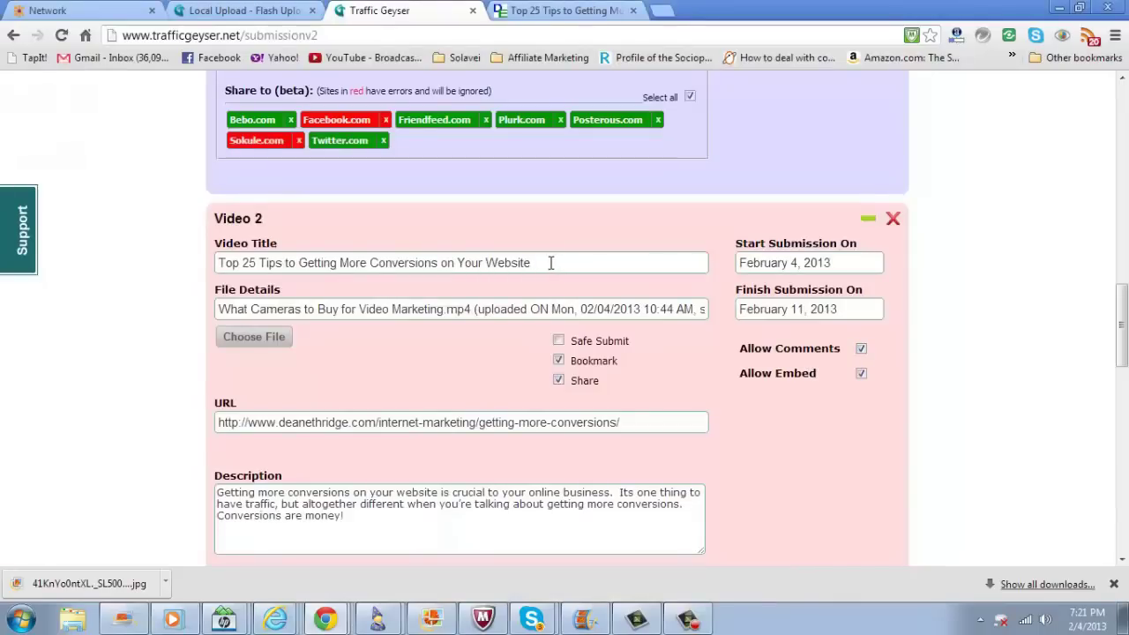
- Replace Video 2's title with the pasted video name and begin retyping it
{"action": "left_click_drag", "start_coordinate": [532, 263], "coordinate": [233, 261]}
{"action": "right_click", "coordinate": [235, 259]}
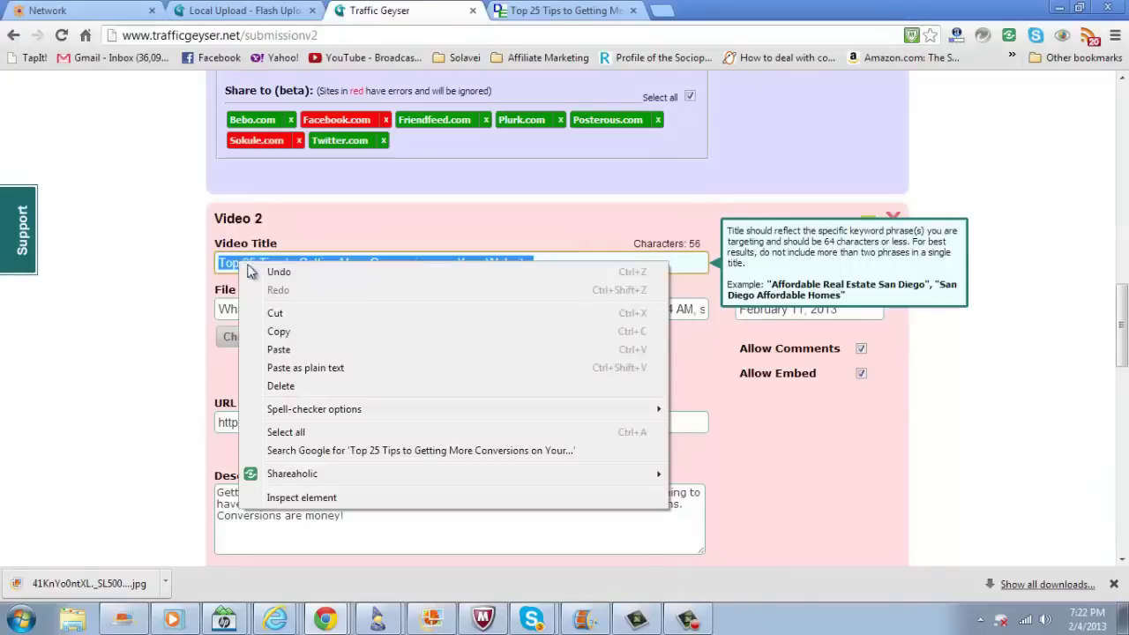
{"action": "left_click", "coordinate": [307, 351]}
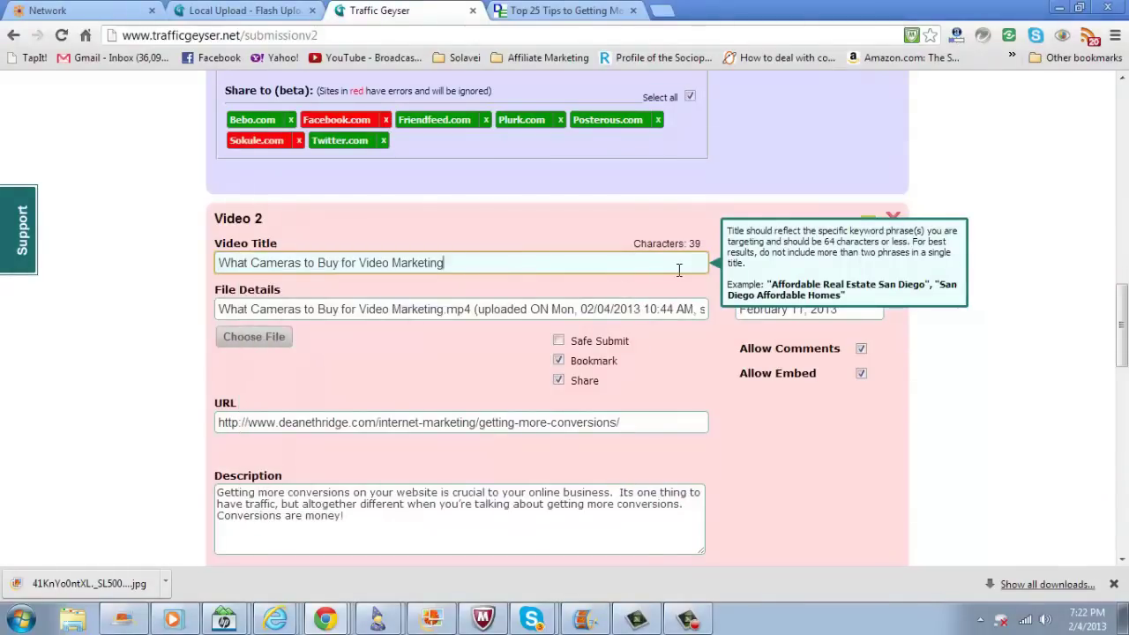
{"action": "type", "text": "on a"}
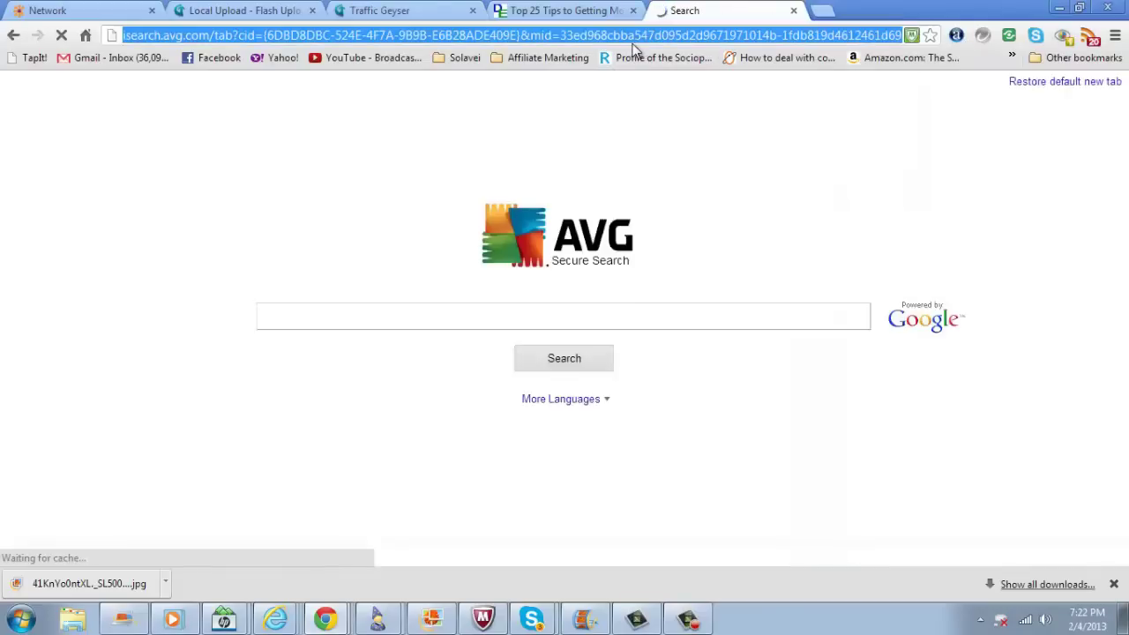
- Open the AdWords Keyword Tool via googlekeywordtool.com and enter video marketing as the phrase
{"action": "type", "text": "goog"}
{"action": "key", "text": "BackSpace"}
{"action": "type", "text": "og"}
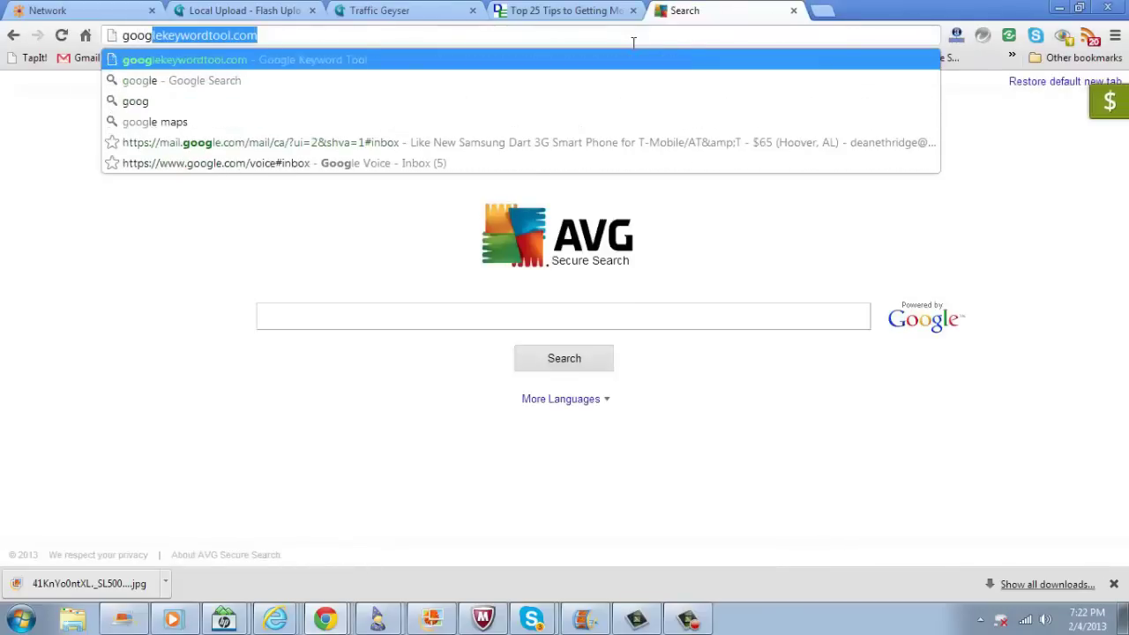
{"action": "key", "text": "Return"}
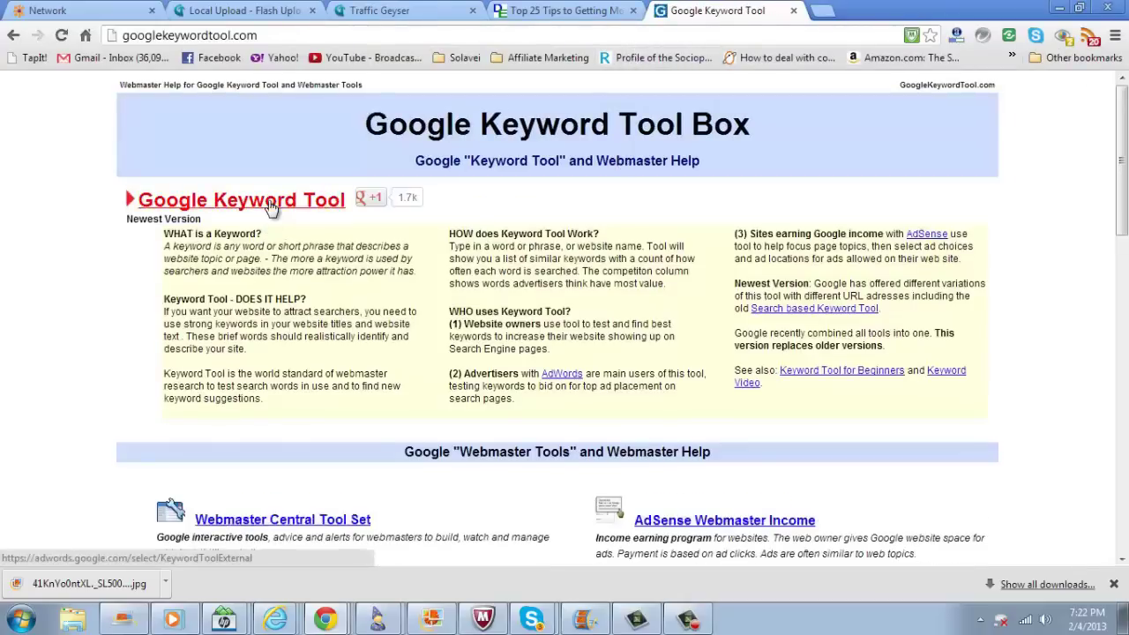
{"action": "left_click", "coordinate": [271, 204]}
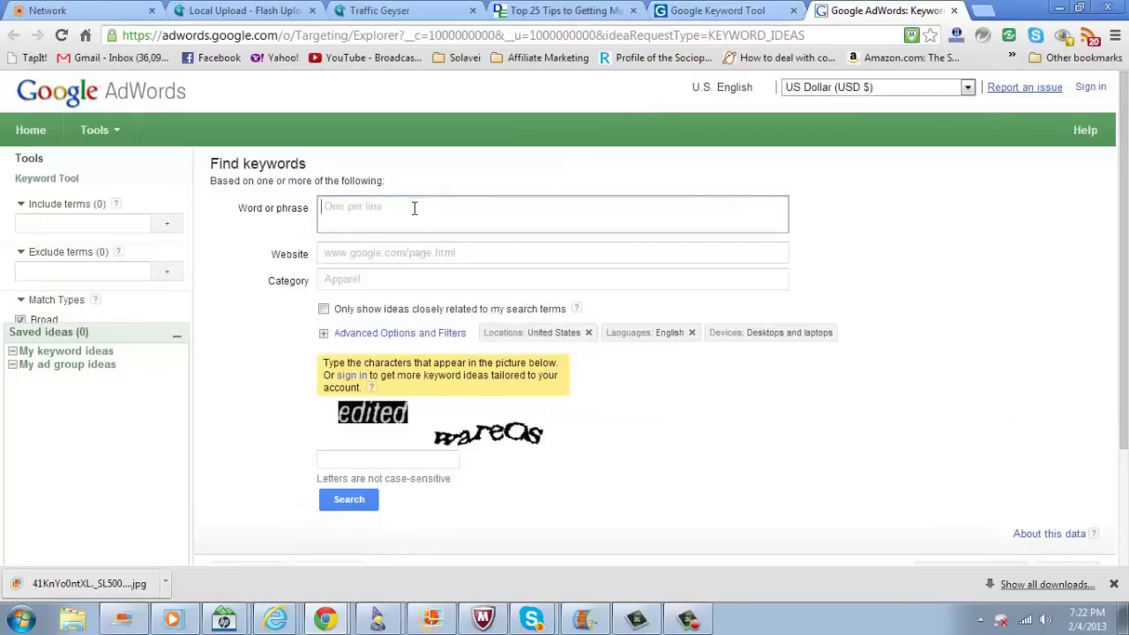
{"action": "type", "text": "video marke"}
{"action": "type", "text": "ting"}
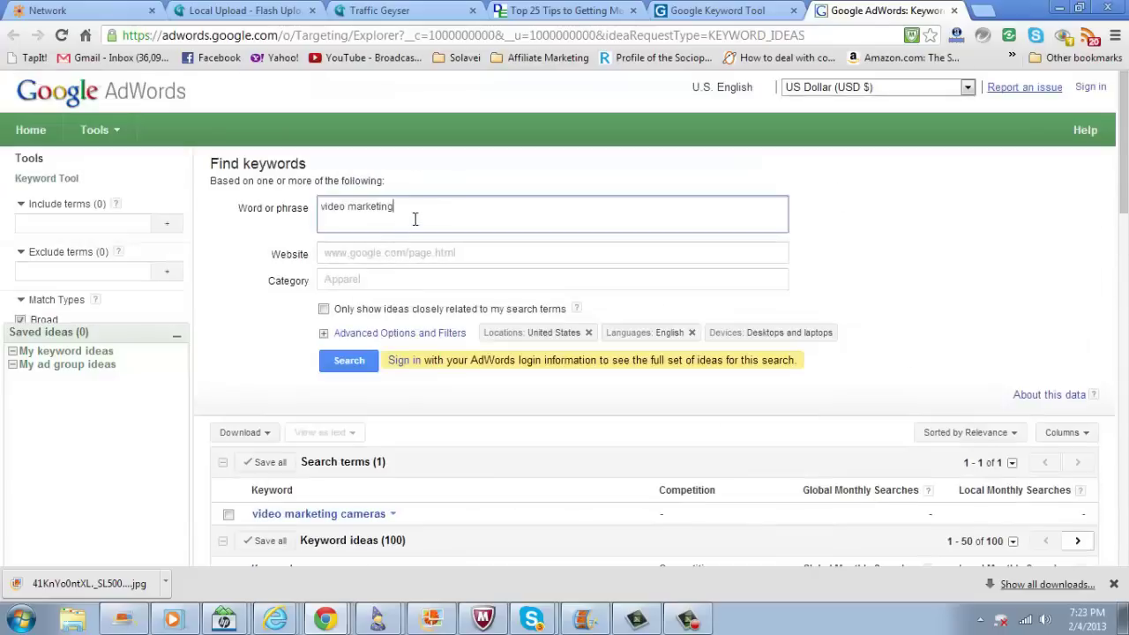
- Search keyword ideas for the phrase 'cameras for video marketing'
{"action": "left_click", "coordinate": [323, 209]}
{"action": "type", "text": "cameras for"}
{"action": "key", "text": "Return"}
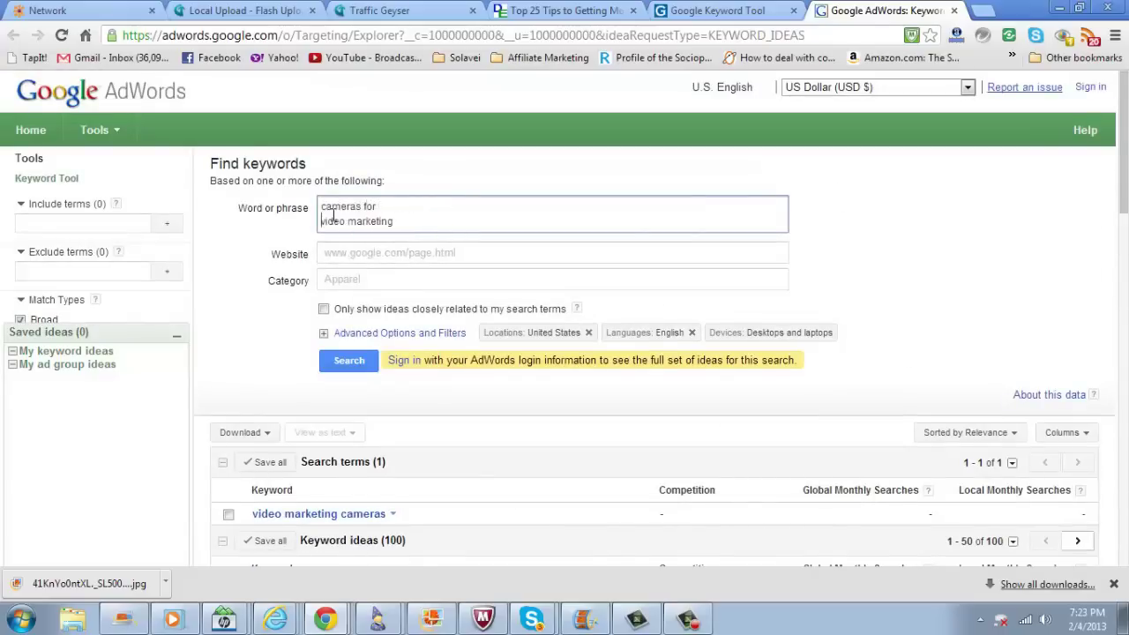
{"action": "key", "text": "BackSpace"}
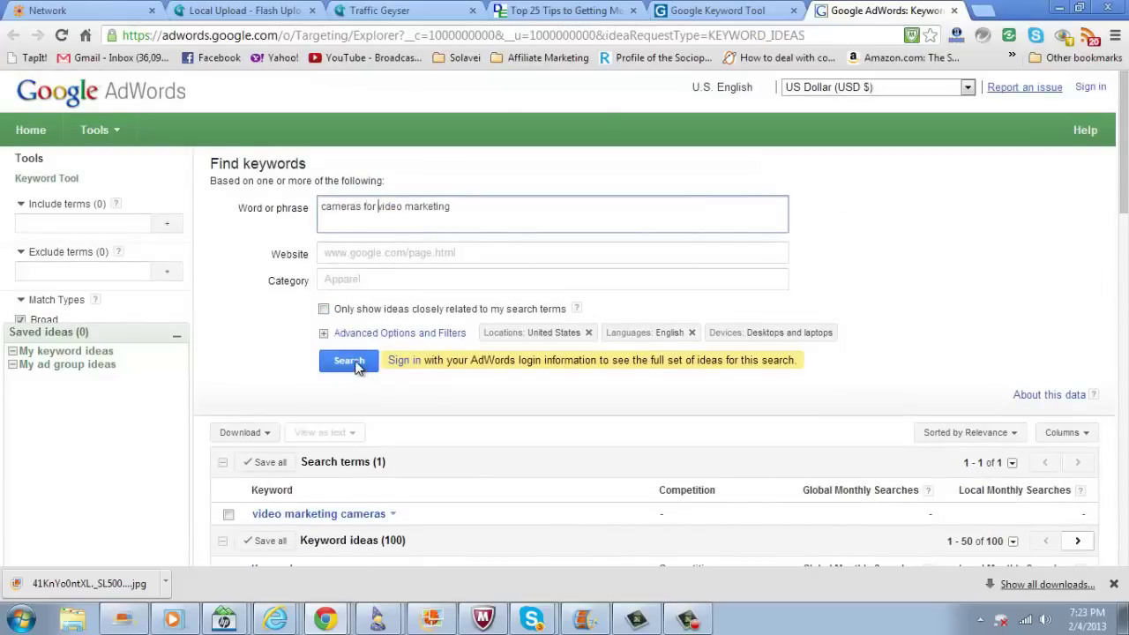
{"action": "left_click", "coordinate": [350, 359]}
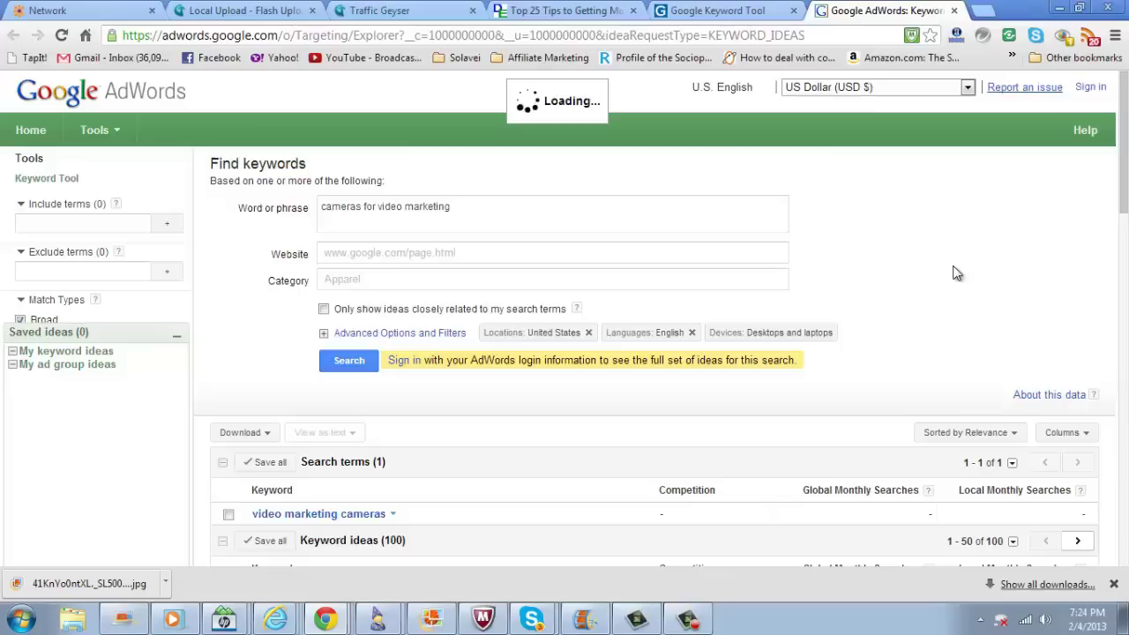
- Review the keyword ideas, e.g. 'best cameras for videos' at Medium competition, 3,600 searches
{"action": "scroll", "coordinate": [1014, 262], "scroll_direction": "down", "scroll_amount": 2}
{"action": "scroll", "coordinate": [1006, 281], "scroll_direction": "down", "scroll_amount": 1}
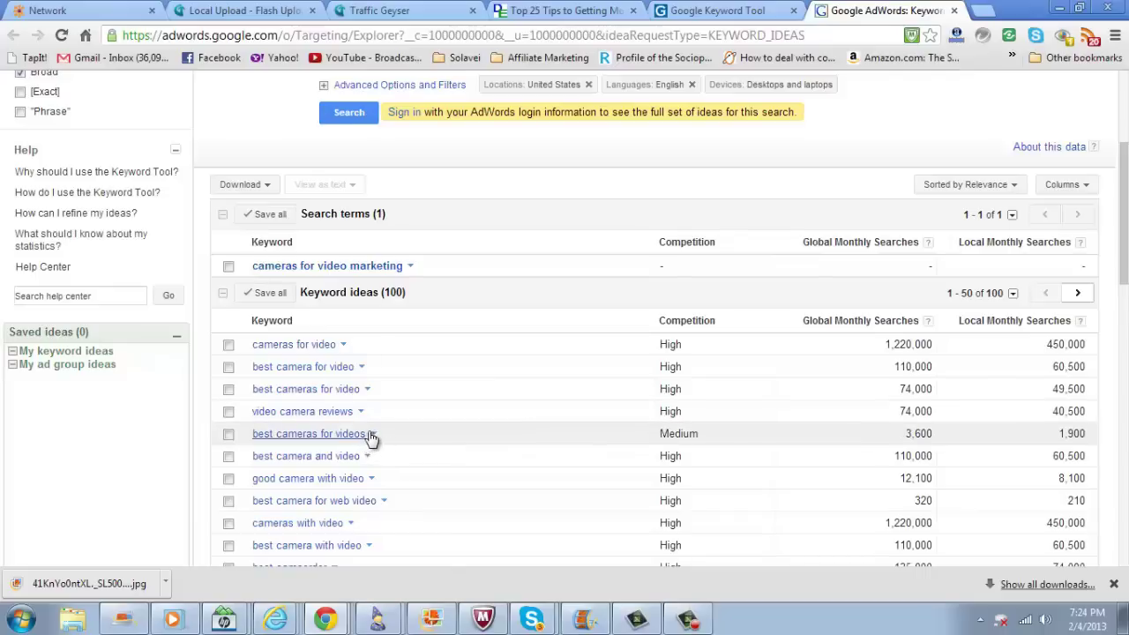
{"action": "scroll", "coordinate": [716, 410], "scroll_direction": "down", "scroll_amount": 3}
{"action": "scroll", "coordinate": [715, 415], "scroll_direction": "down", "scroll_amount": 1}
{"action": "scroll", "coordinate": [715, 423], "scroll_direction": "down", "scroll_amount": 3}
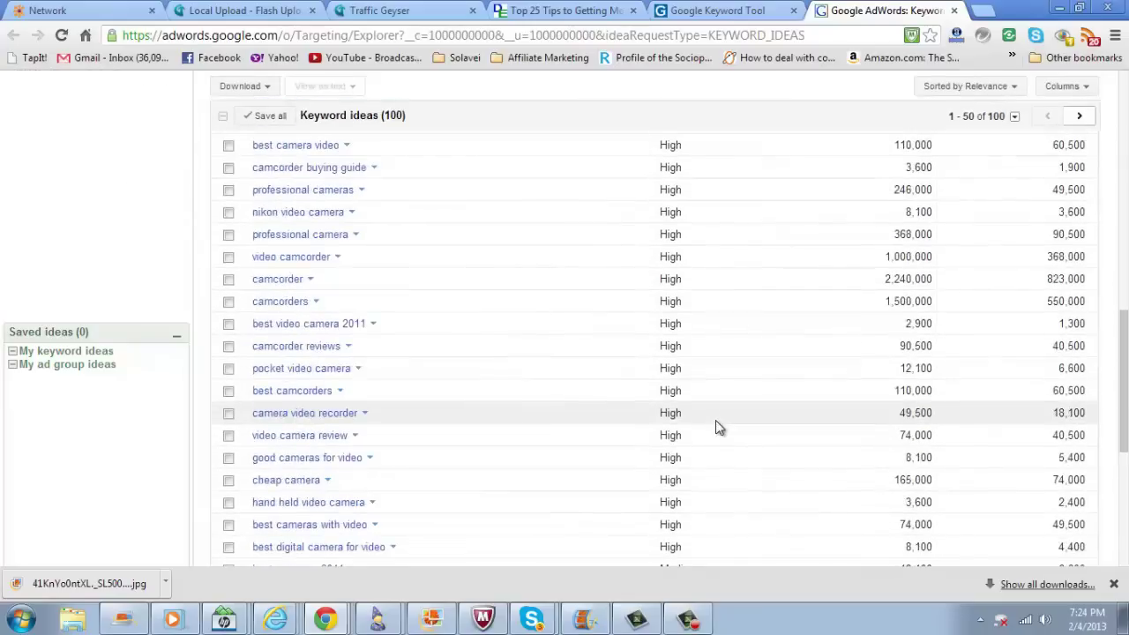
{"action": "scroll", "coordinate": [715, 428], "scroll_direction": "down", "scroll_amount": 3}
{"action": "scroll", "coordinate": [715, 428], "scroll_direction": "down", "scroll_amount": 2}
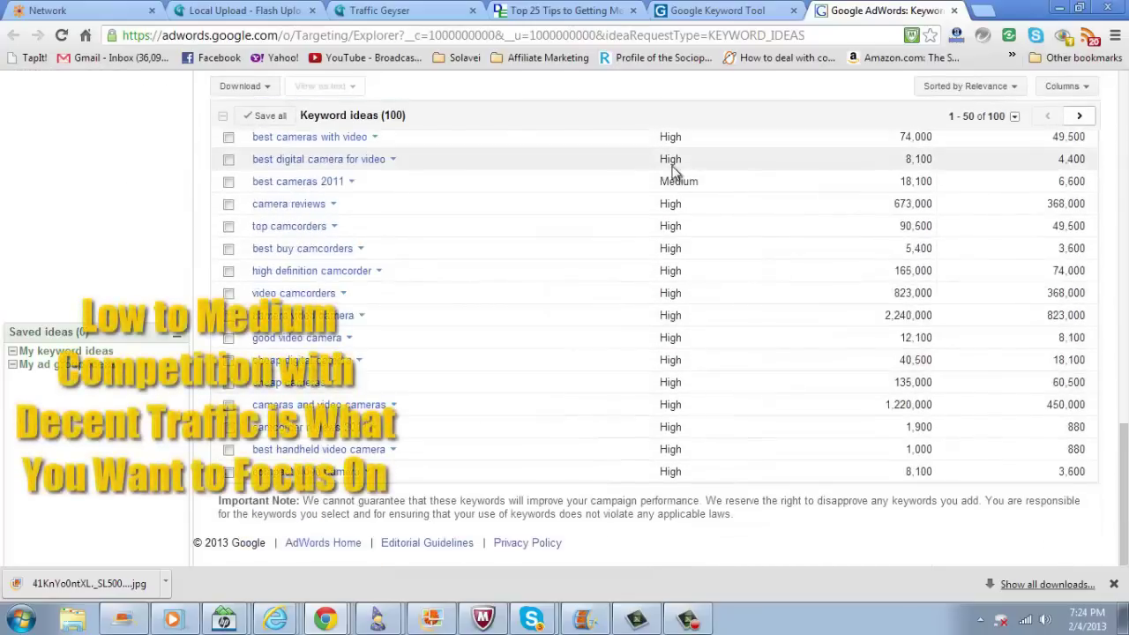
{"action": "scroll", "coordinate": [679, 211], "scroll_direction": "up", "scroll_amount": 3}
{"action": "scroll", "coordinate": [644, 274], "scroll_direction": "up", "scroll_amount": 3}
{"action": "scroll", "coordinate": [538, 322], "scroll_direction": "up", "scroll_amount": 3}
{"action": "scroll", "coordinate": [490, 352], "scroll_direction": "up", "scroll_amount": 2}
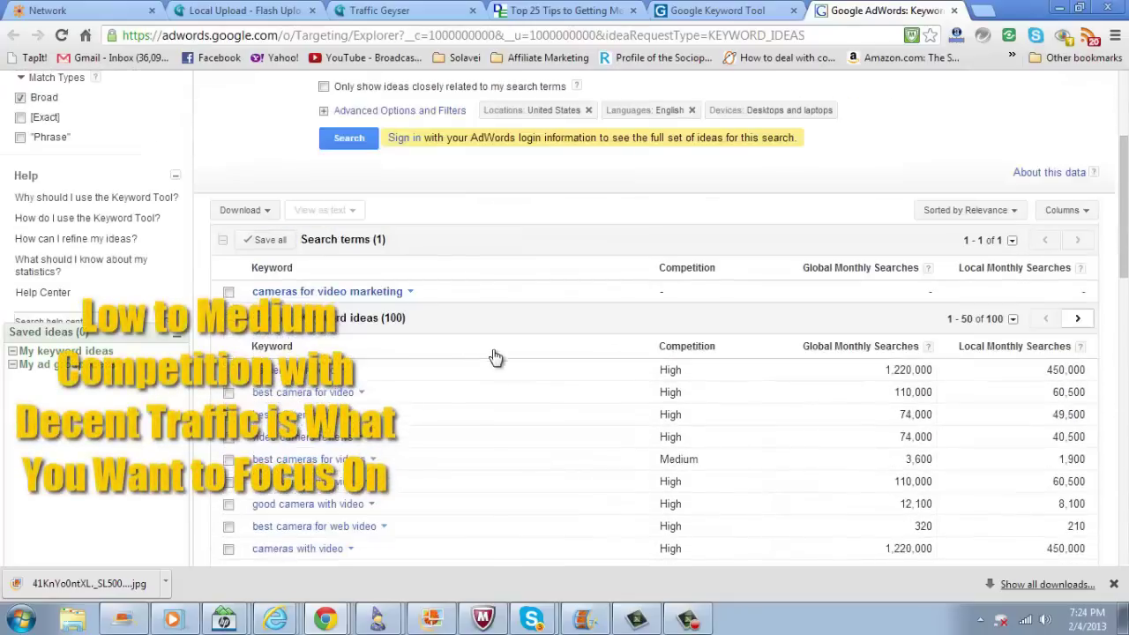
{"action": "scroll", "coordinate": [494, 356], "scroll_direction": "down", "scroll_amount": 2}
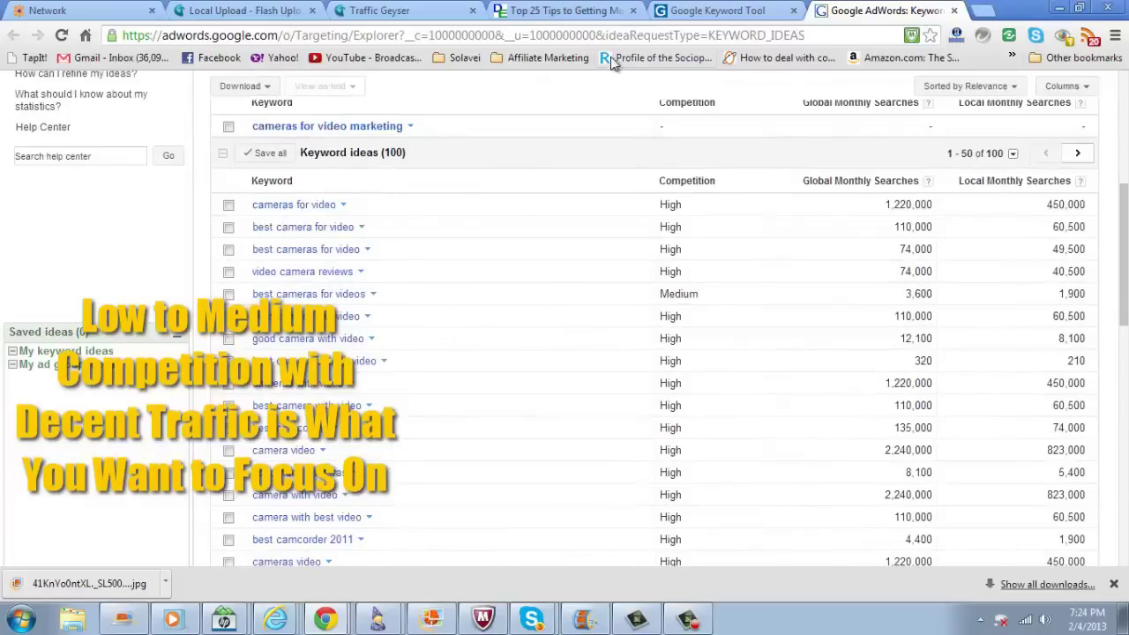
- Retitle Video 2 'What are the Best Cameras for Videos? Webcams or Camcorders?' and trim its URL to the site home
{"action": "left_click", "coordinate": [381, 10]}
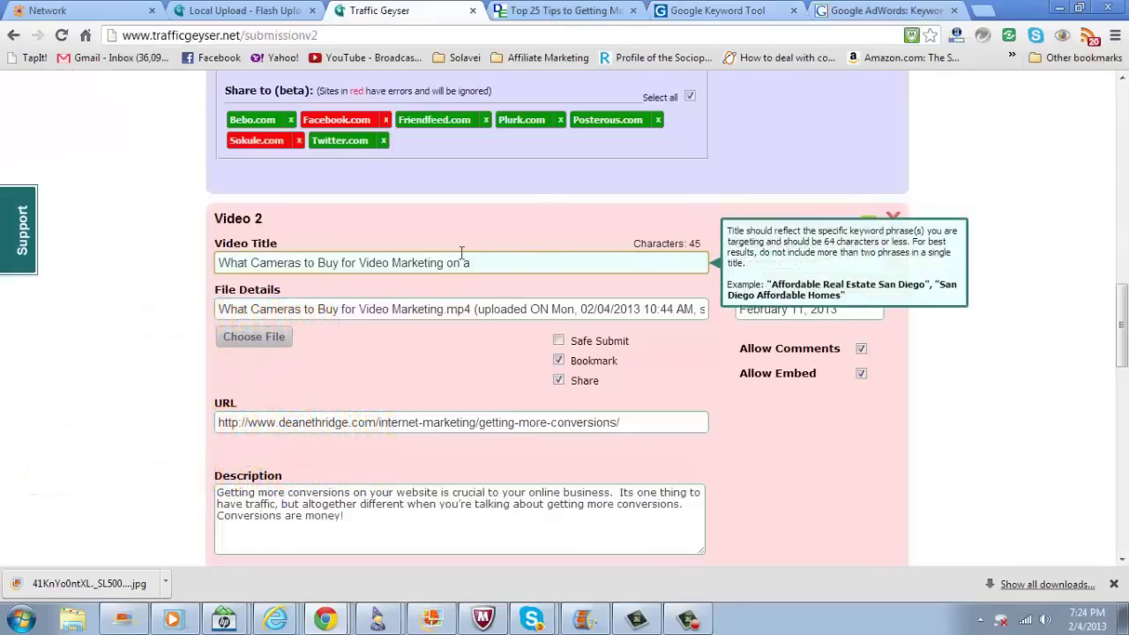
{"action": "key", "text": "ctrl+a"}
{"action": "type", "text": "What a"}
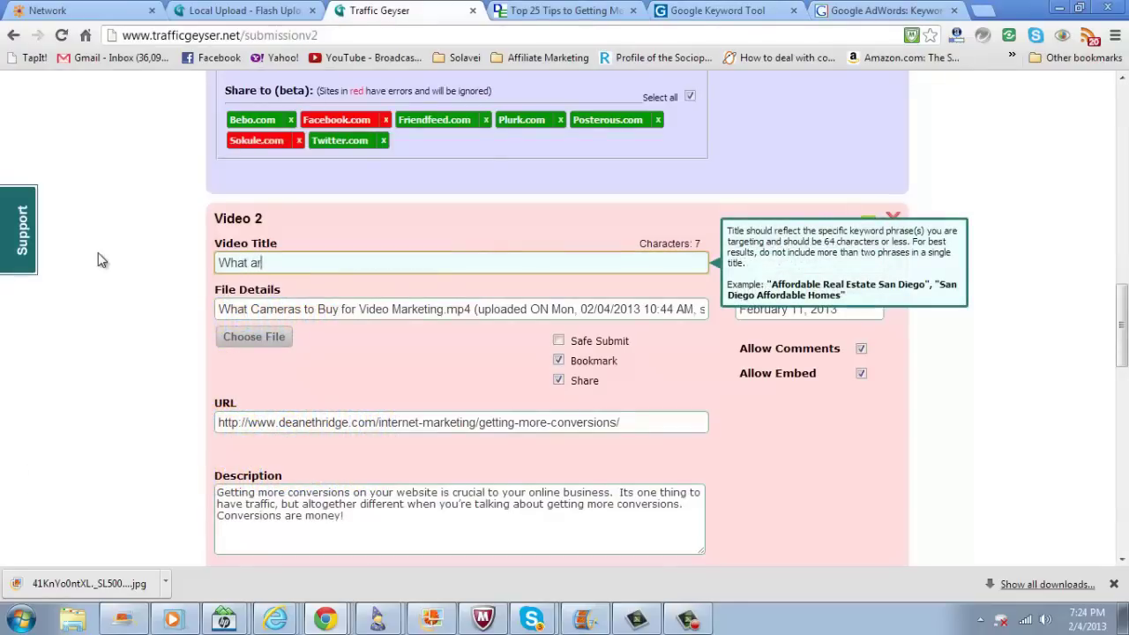
{"action": "type", "text": "re the Best C"}
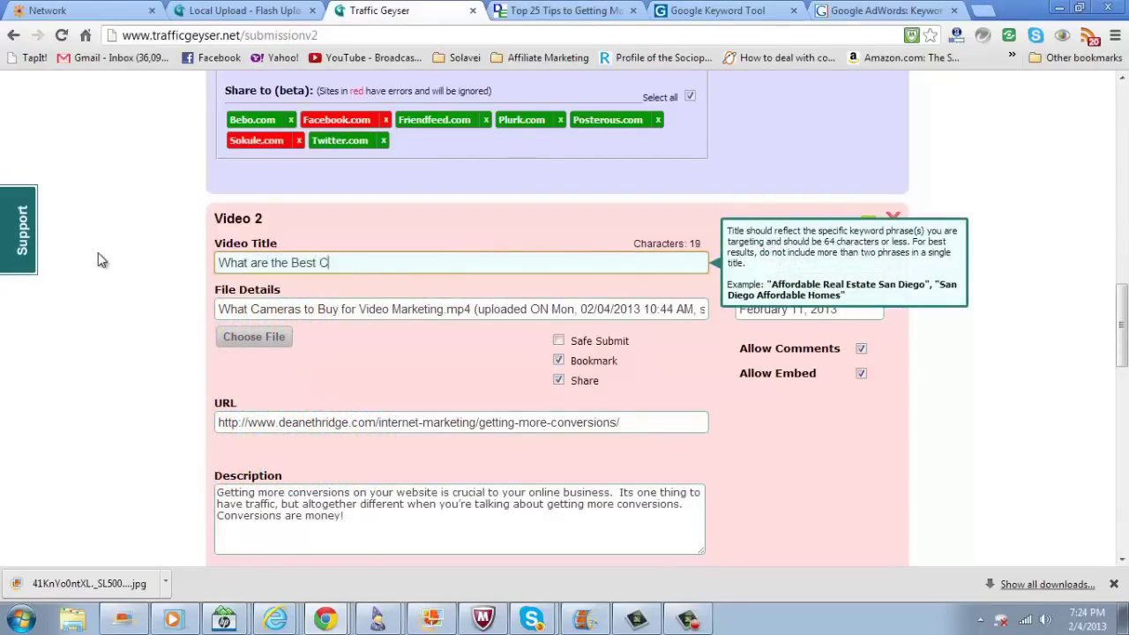
{"action": "type", "text": "ameras for Videos? Webcams or Camcorders?"}
{"action": "scroll", "coordinate": [662, 326], "scroll_direction": "down", "scroll_amount": 1}
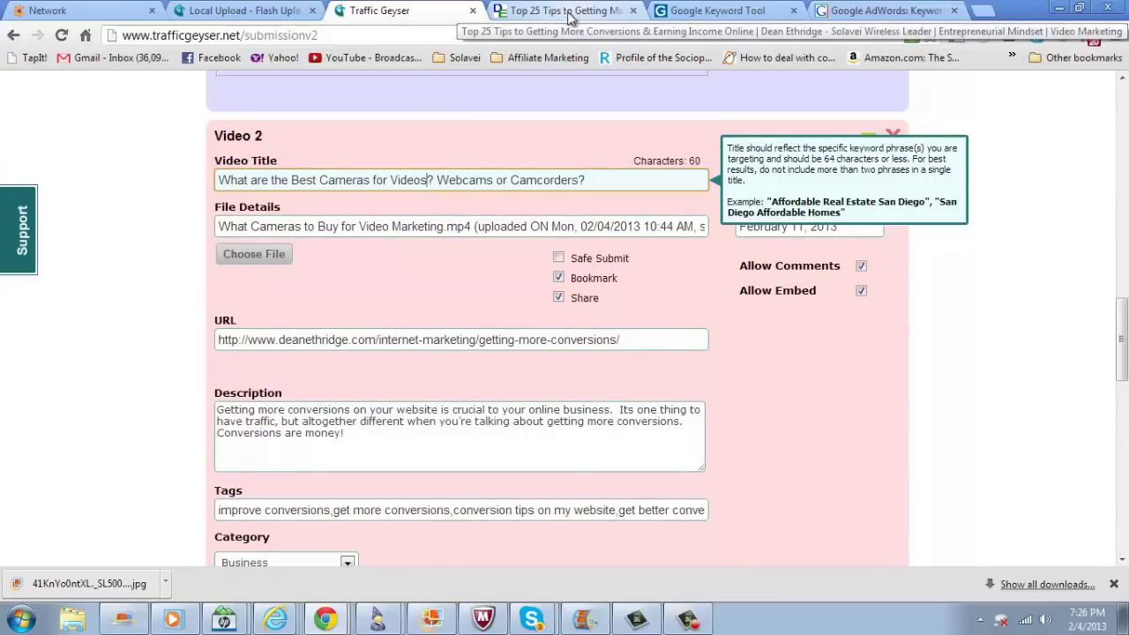
{"action": "left_click_drag", "start_coordinate": [622, 340], "coordinate": [378, 340]}
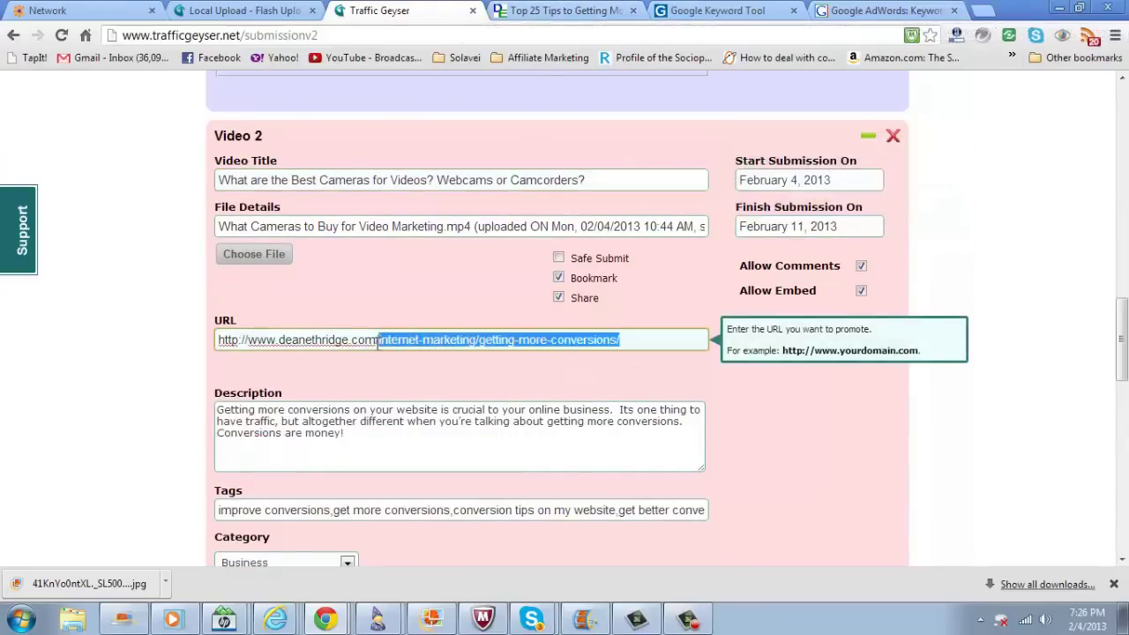
{"action": "key", "text": "BackSpace"}
- Paste a new camera-focused description and replace the tags with 'best cameras for videos, video marketing, …'
{"action": "left_click_drag", "start_coordinate": [441, 450], "coordinate": [206, 404]}
{"action": "type", "text": "What are the best cameras for videos?  Can you use your webcam, a camcorder or even a cellphone for video marketing? Learn to start video marketing on a budget using what you already have! Just get started and have"}
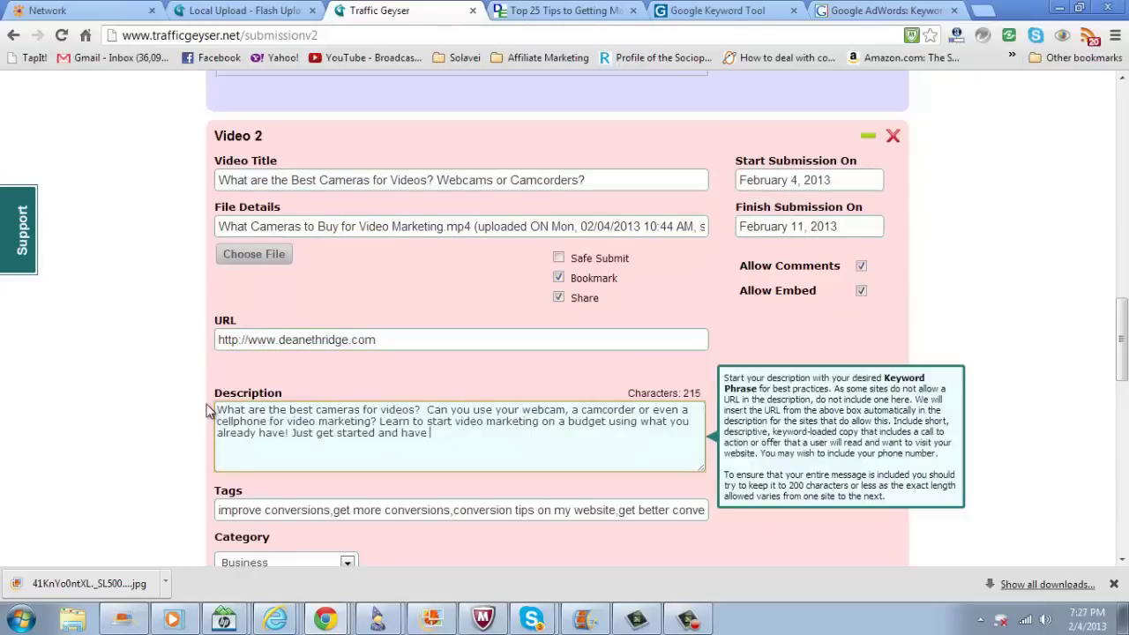
{"action": "type", "text": "un!"}
{"action": "scroll", "coordinate": [489, 459], "scroll_direction": "down", "scroll_amount": 2}
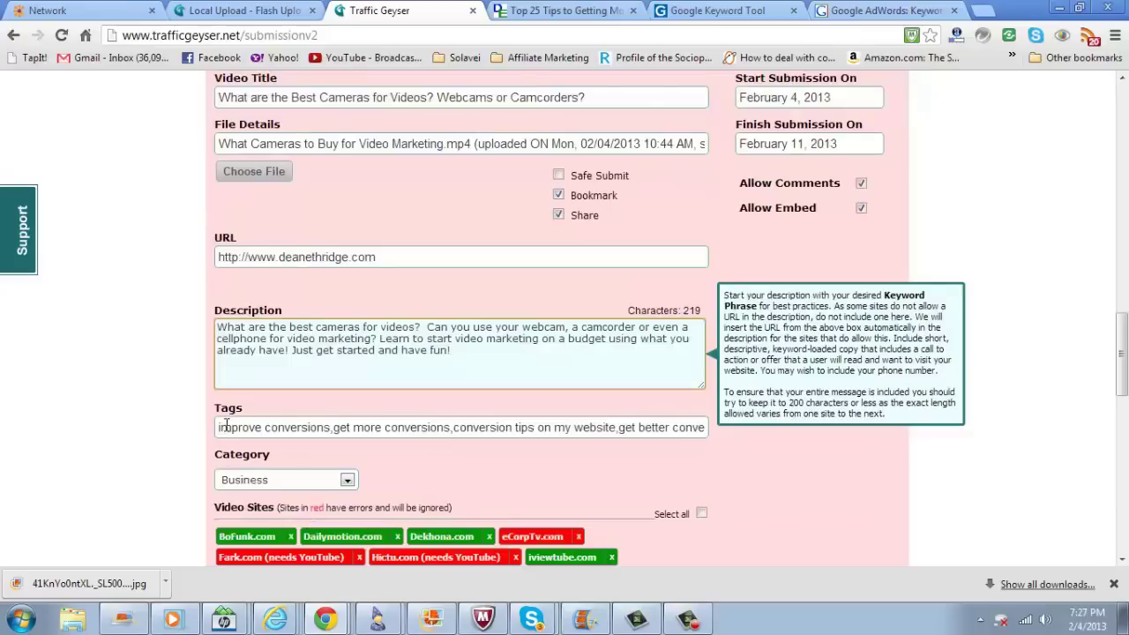
{"action": "left_click_drag", "start_coordinate": [223, 425], "coordinate": [817, 429]}
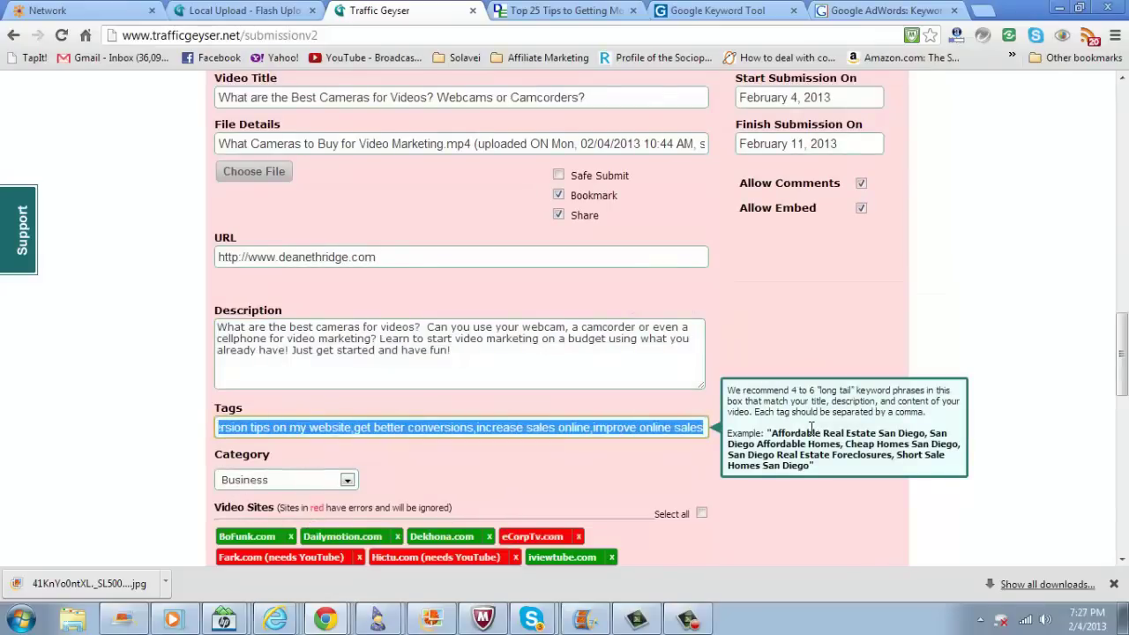
{"action": "type", "text": "best"}
{"action": "type", "text": " cameras for videos,video marketing,video market"}
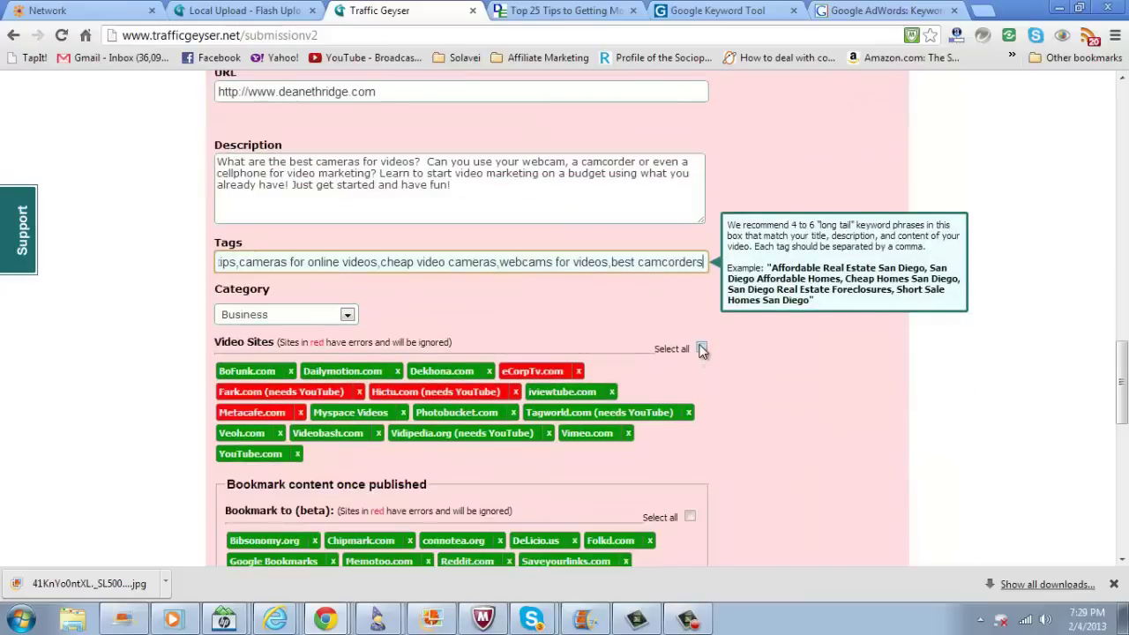
- Select all video sites and all bookmark sites for Video 2
{"action": "left_click", "coordinate": [702, 349]}
{"action": "left_click", "coordinate": [690, 517]}
{"action": "scroll", "coordinate": [786, 422], "scroll_direction": "down", "scroll_amount": 3}
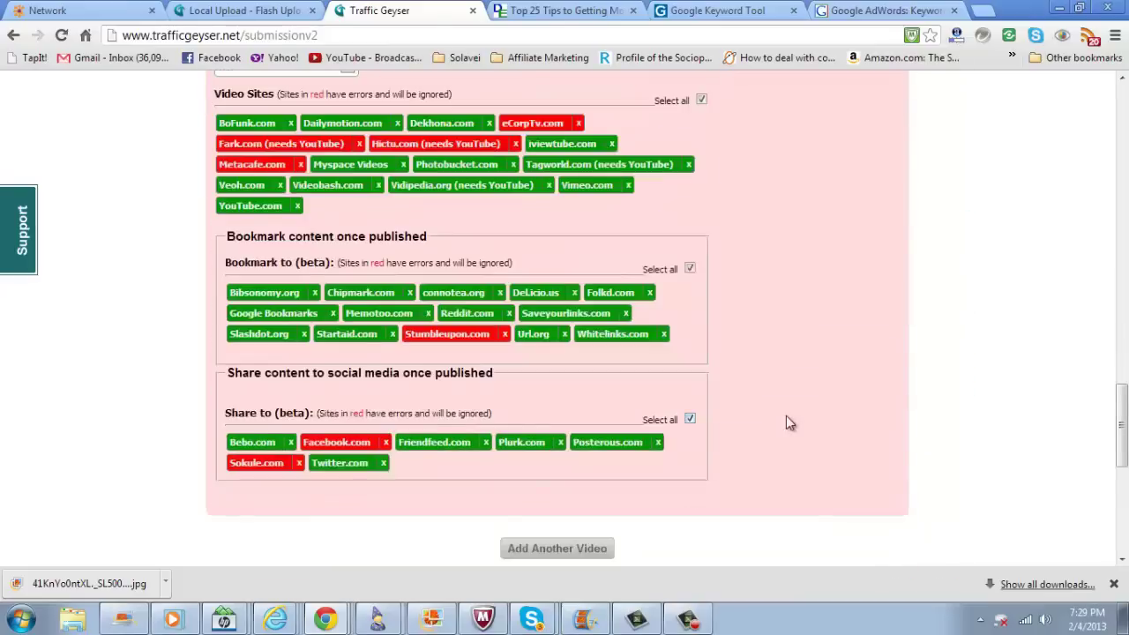
{"action": "scroll", "coordinate": [786, 422], "scroll_direction": "down", "scroll_amount": 4}
{"action": "scroll", "coordinate": [776, 423], "scroll_direction": "down", "scroll_amount": 1}
- Choose Save and Make It Go!, name the template, and submit both videos with GO!
{"action": "left_click", "coordinate": [705, 401]}
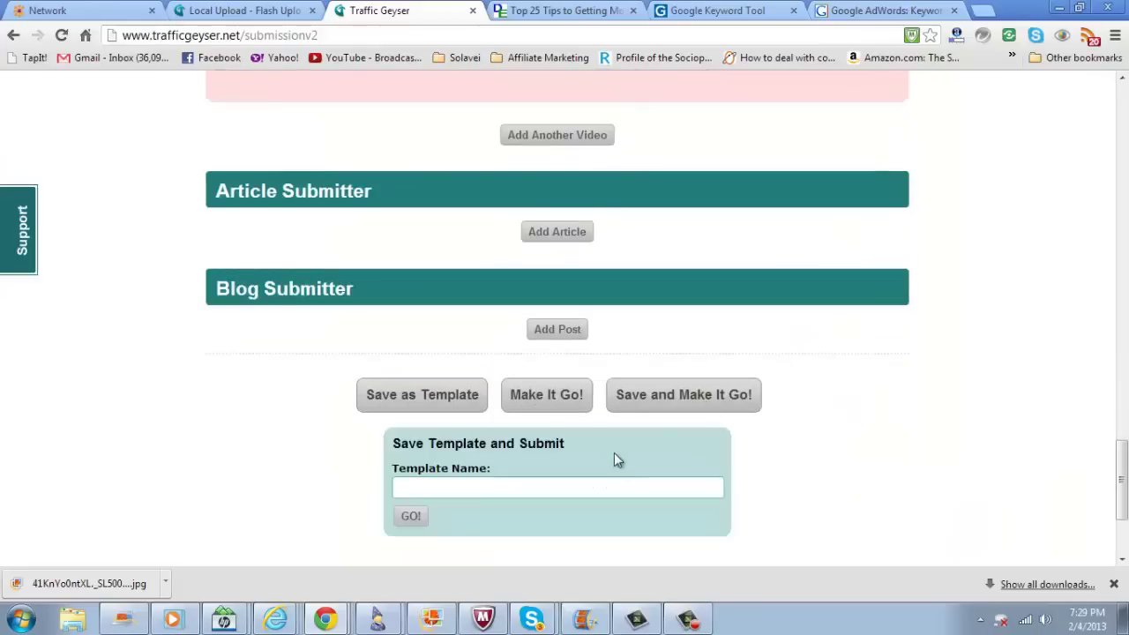
{"action": "left_click", "coordinate": [610, 476]}
{"action": "type", "text": "Best Cameras & Gettin"}
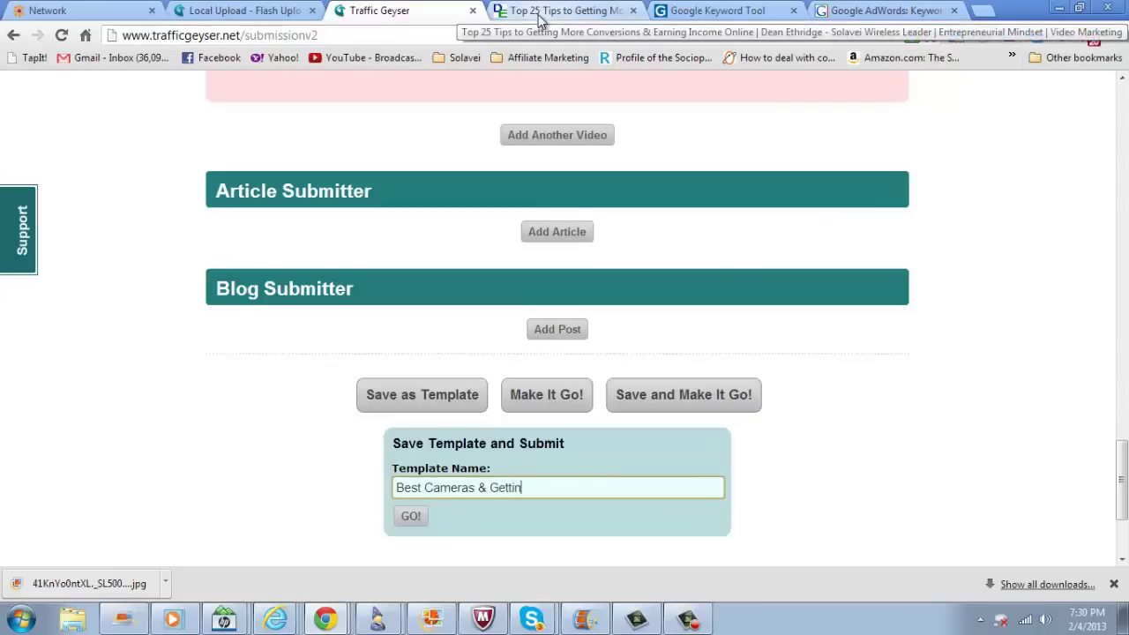
{"action": "type", "text": "g More COnv"}
{"action": "type", "text": "ersions"}
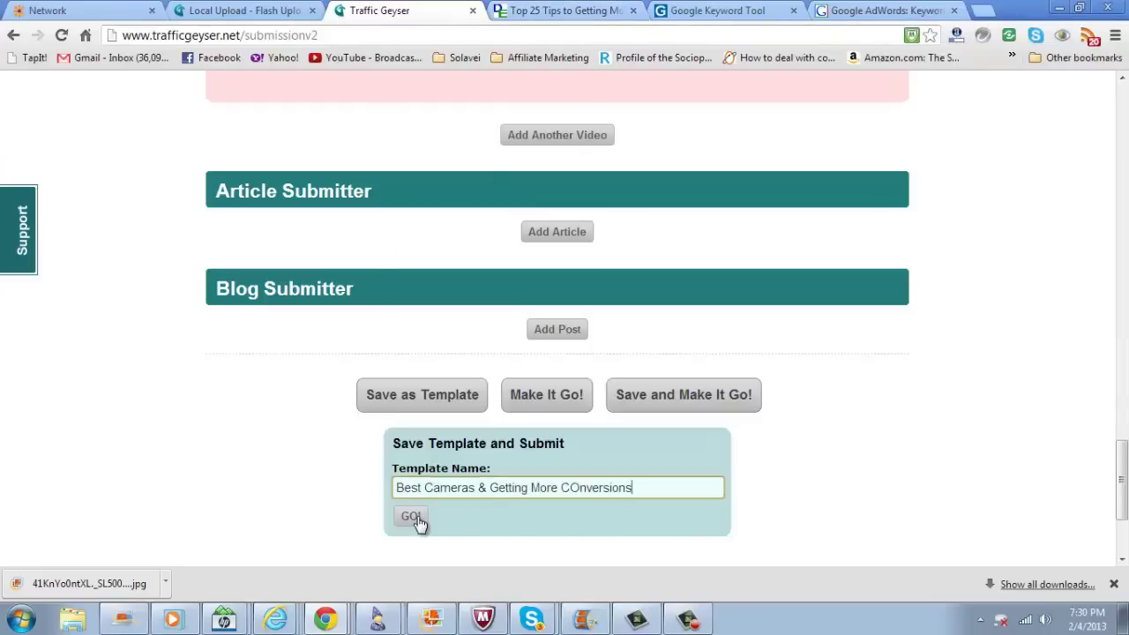
{"action": "scroll", "coordinate": [999, 406], "scroll_direction": "up", "scroll_amount": 5}
{"action": "scroll", "coordinate": [999, 405], "scroll_direction": "up", "scroll_amount": 4}
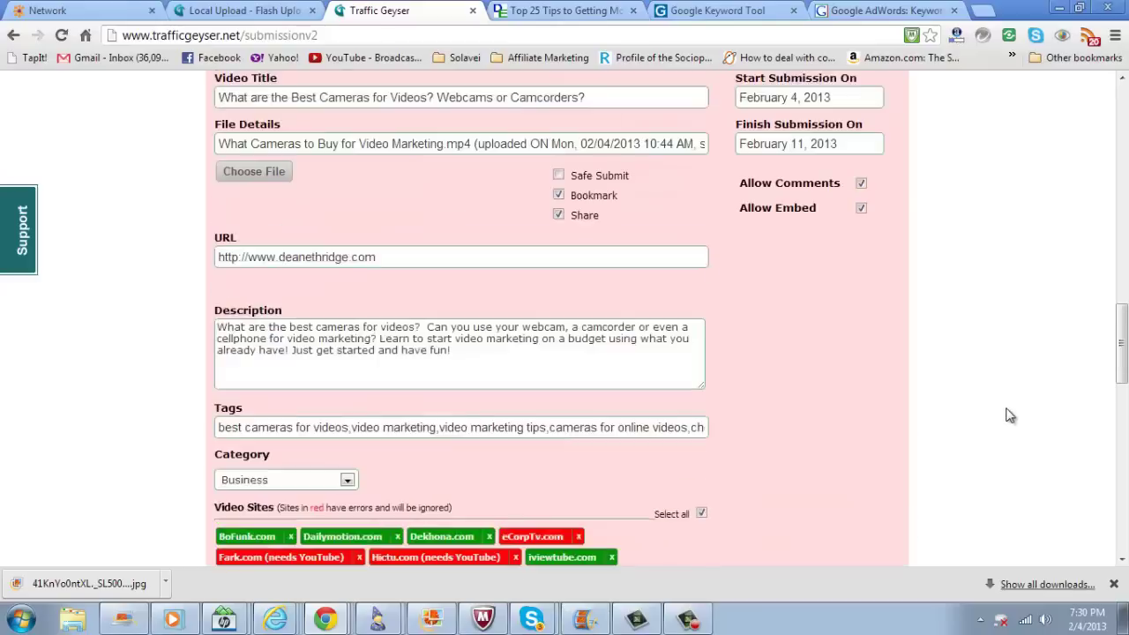
{"action": "scroll", "coordinate": [999, 406], "scroll_direction": "up", "scroll_amount": 4}
{"action": "scroll", "coordinate": [999, 388], "scroll_direction": "down", "scroll_amount": 3}
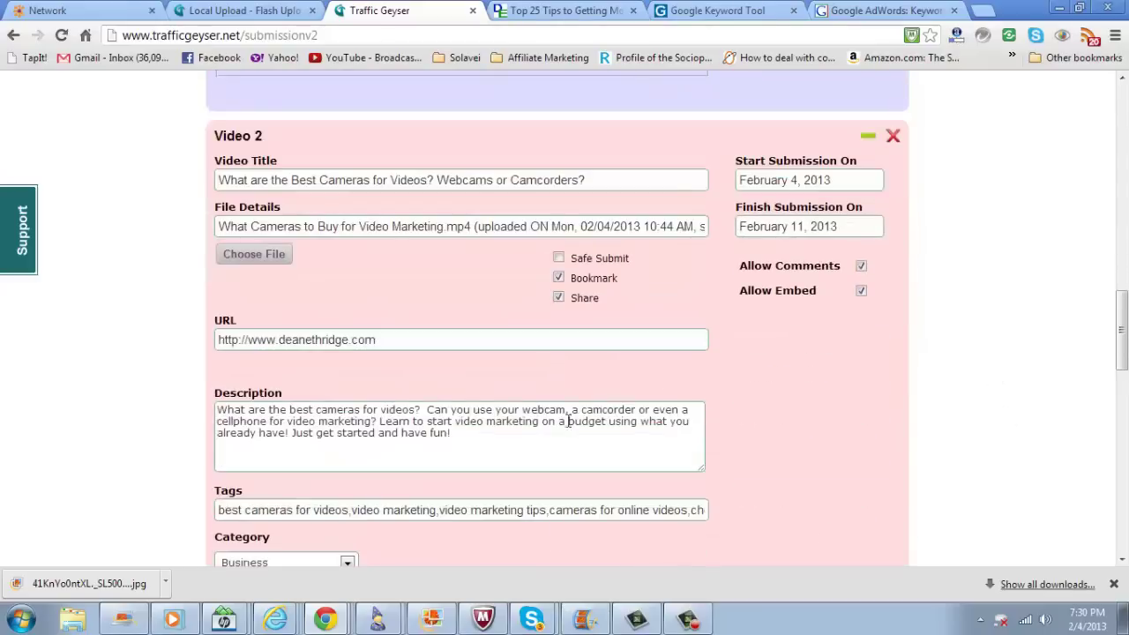
{"action": "scroll", "coordinate": [567, 422], "scroll_direction": "down", "scroll_amount": 1}
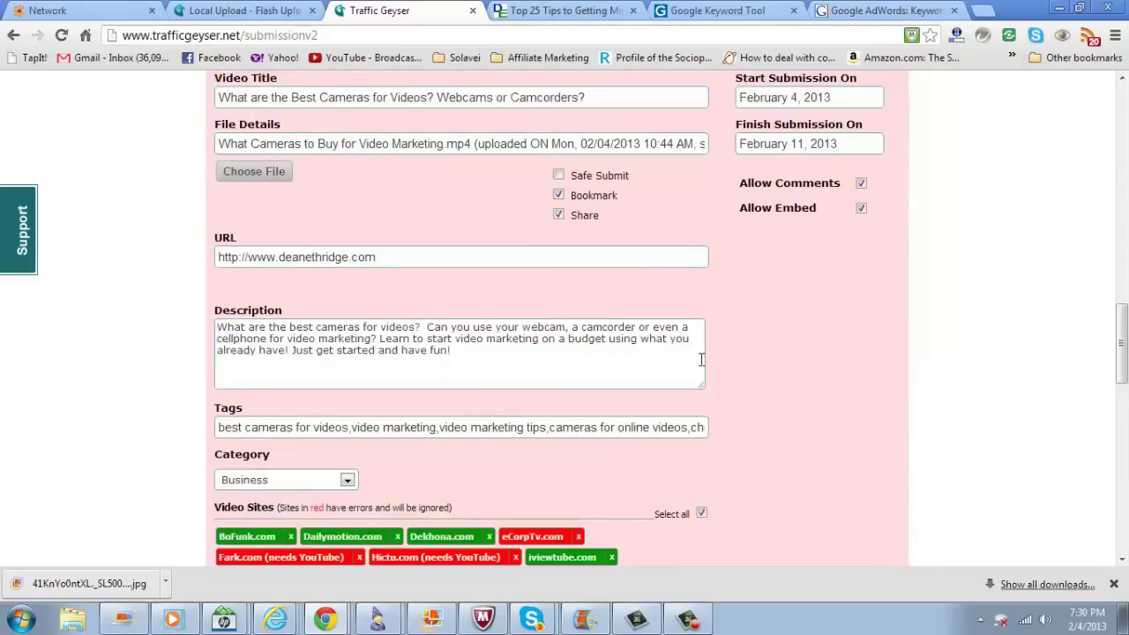
{"action": "scroll", "coordinate": [795, 366], "scroll_direction": "up", "scroll_amount": 2}
{"action": "scroll", "coordinate": [795, 366], "scroll_direction": "up", "scroll_amount": 4}
{"action": "scroll", "coordinate": [794, 366], "scroll_direction": "up", "scroll_amount": 4}
{"action": "scroll", "coordinate": [794, 367], "scroll_direction": "up", "scroll_amount": 2}
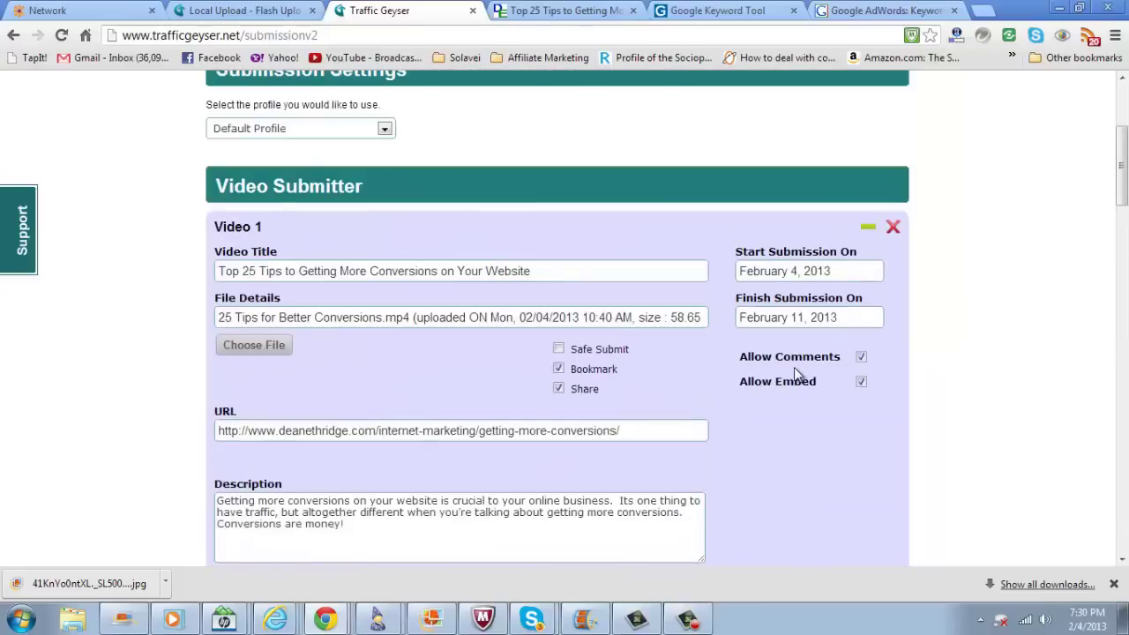
{"action": "scroll", "coordinate": [812, 381], "scroll_direction": "down", "scroll_amount": 4}
{"action": "scroll", "coordinate": [812, 381], "scroll_direction": "down", "scroll_amount": 7}
{"action": "scroll", "coordinate": [813, 381], "scroll_direction": "down", "scroll_amount": 2}
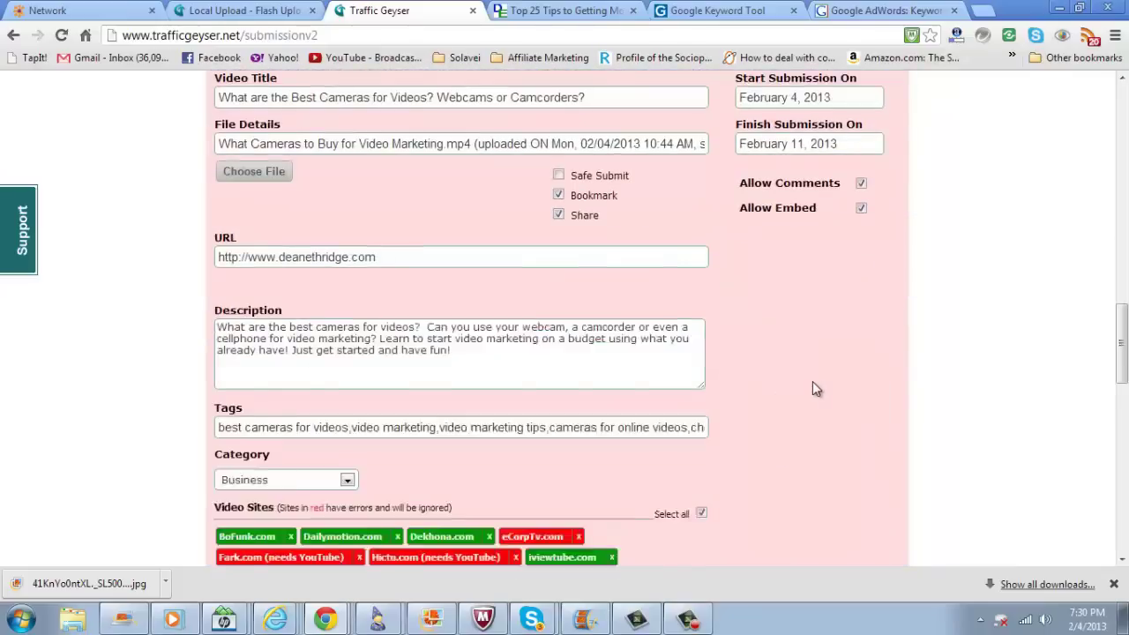
{"action": "scroll", "coordinate": [812, 381], "scroll_direction": "down", "scroll_amount": 3}
{"action": "scroll", "coordinate": [618, 265], "scroll_direction": "up", "scroll_amount": 1}
{"action": "scroll", "coordinate": [729, 306], "scroll_direction": "down", "scroll_amount": 7}
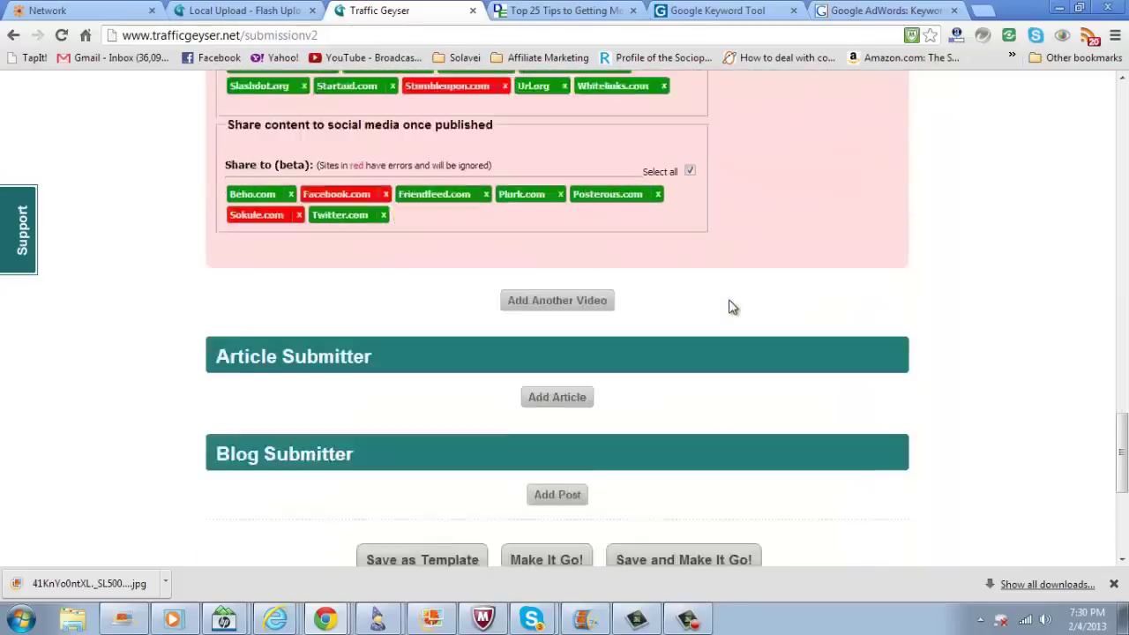
{"action": "scroll", "coordinate": [729, 306], "scroll_direction": "down", "scroll_amount": 3}
{"action": "scroll", "coordinate": [617, 344], "scroll_direction": "down", "scroll_amount": 1}
{"action": "left_click", "coordinate": [414, 353]}
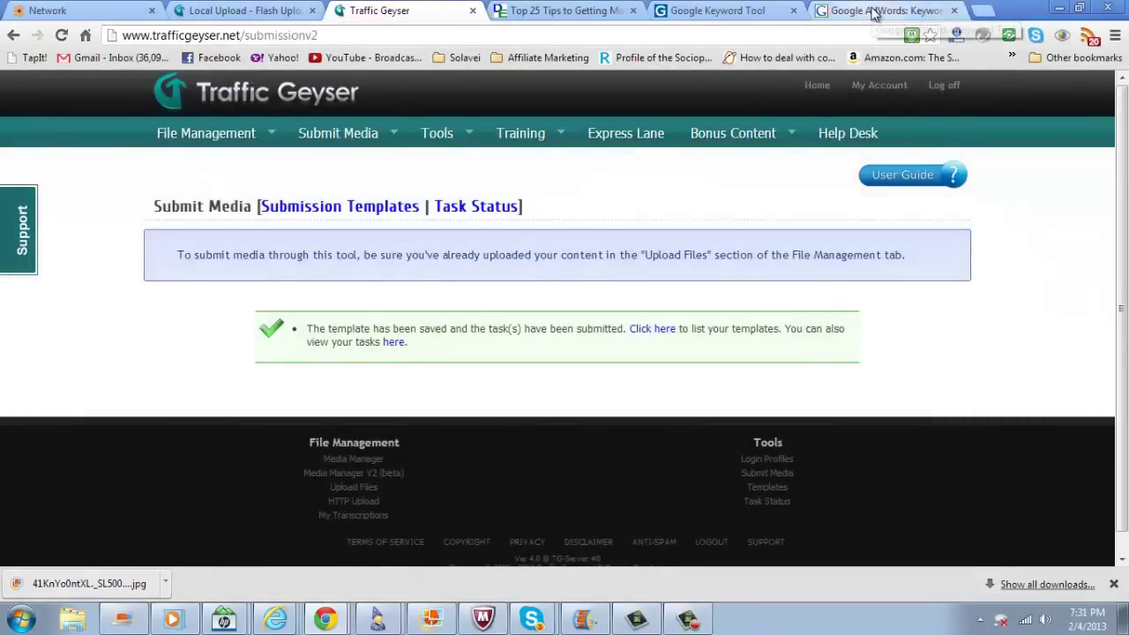
- Check YouTube's Video Manager uploads list, then open Traffic Geyser's Task Status page
{"action": "left_click", "coordinate": [732, 9]}
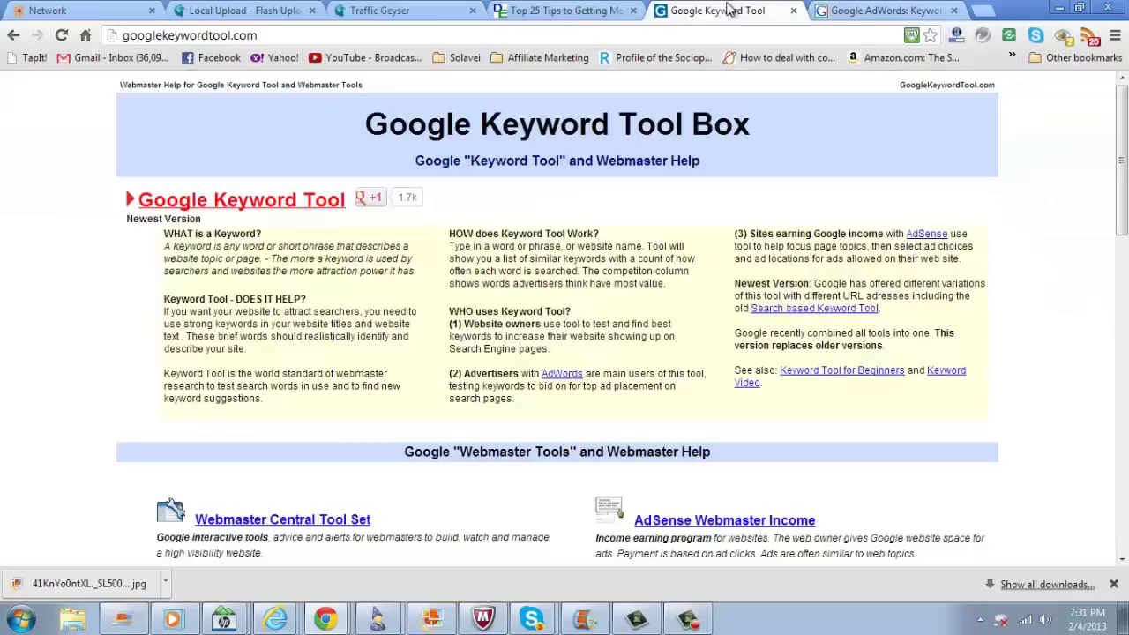
{"action": "left_click", "coordinate": [353, 57]}
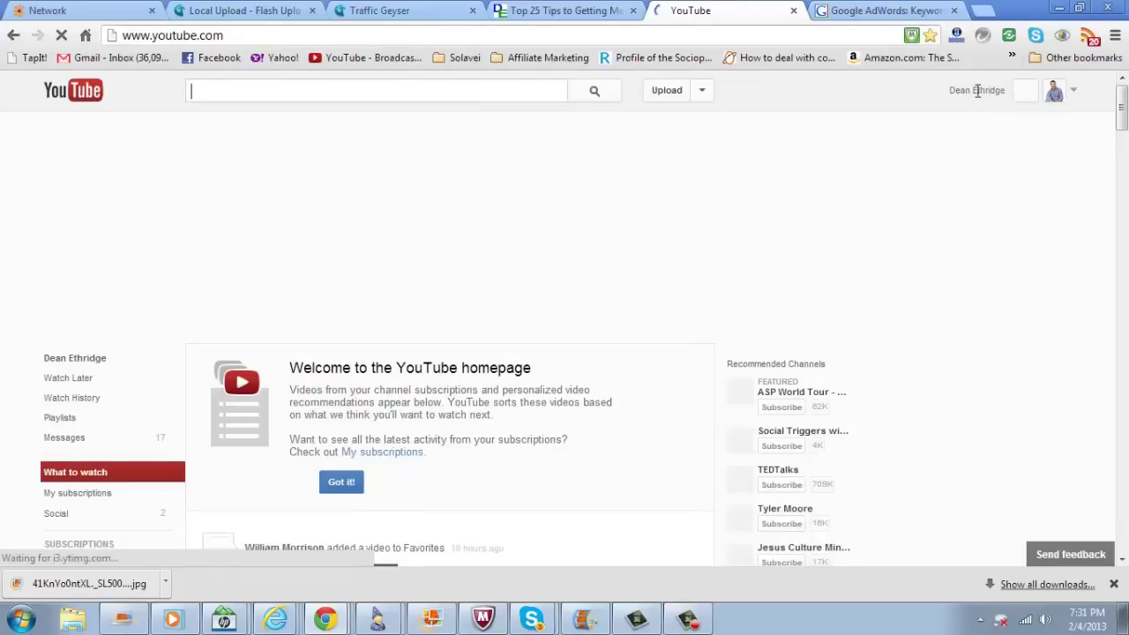
{"action": "left_click", "coordinate": [970, 90]}
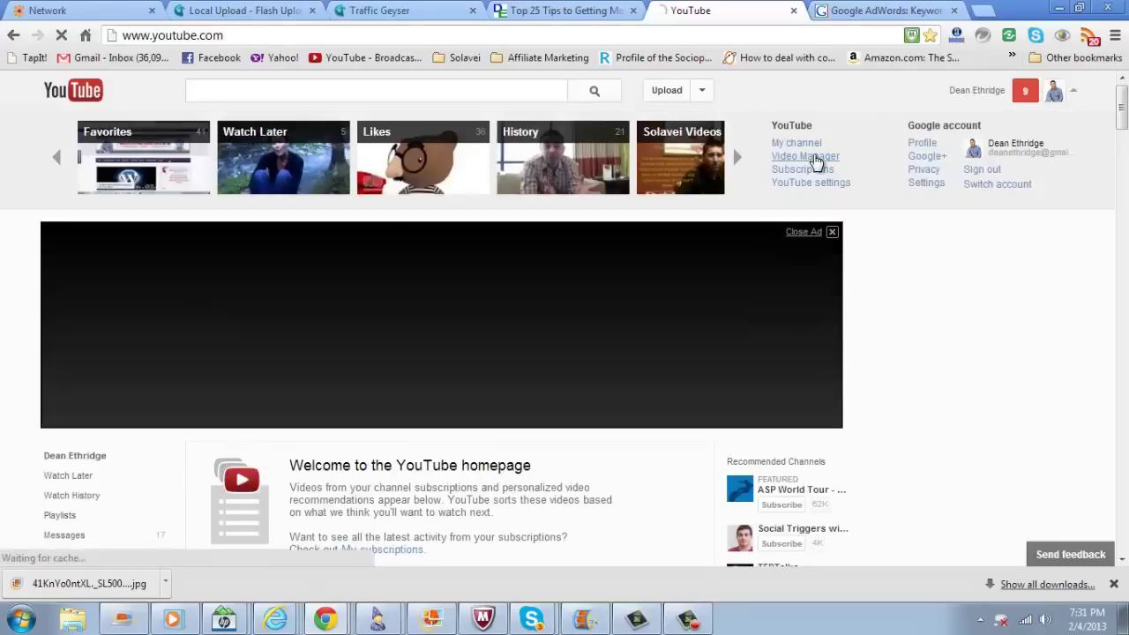
{"action": "left_click", "coordinate": [806, 156]}
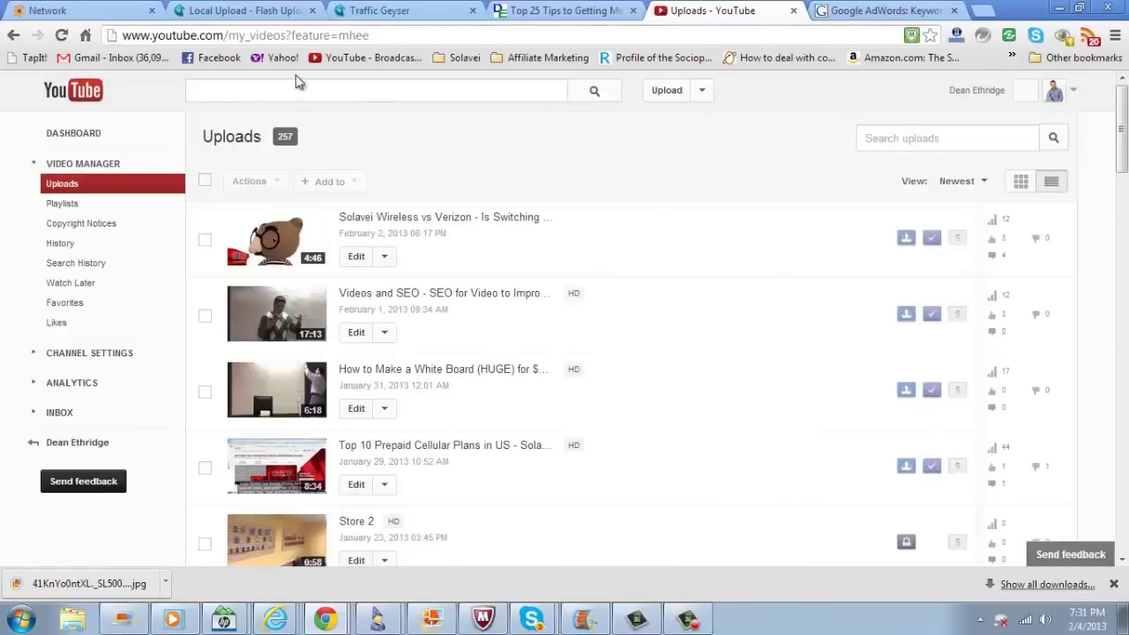
{"action": "left_click", "coordinate": [61, 35]}
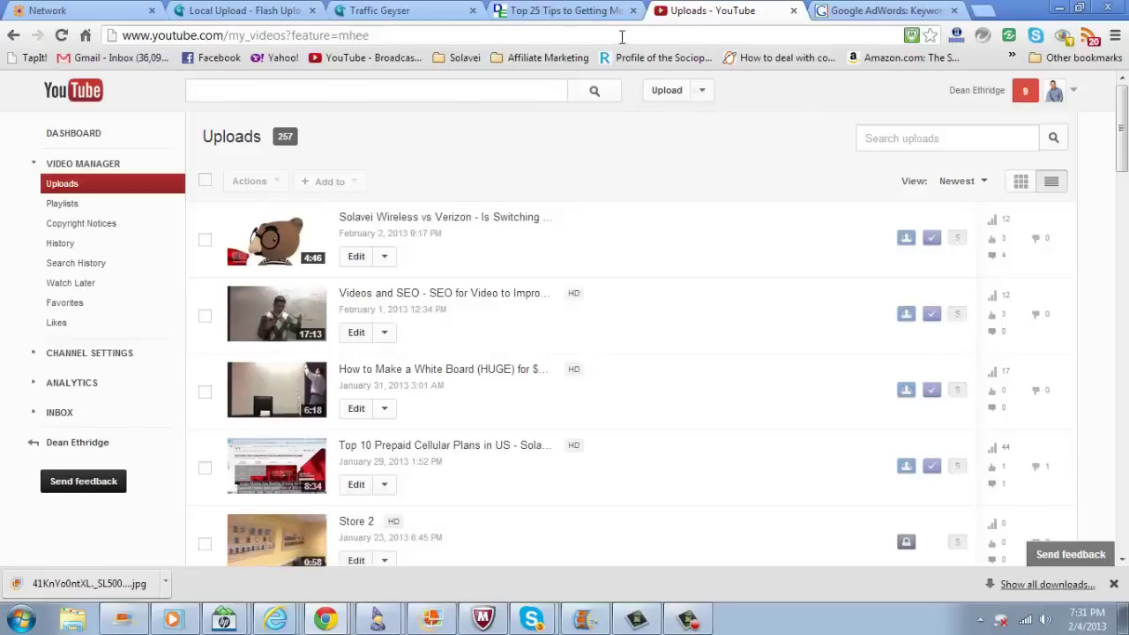
{"action": "left_click", "coordinate": [379, 10]}
{"action": "left_click", "coordinate": [476, 212]}
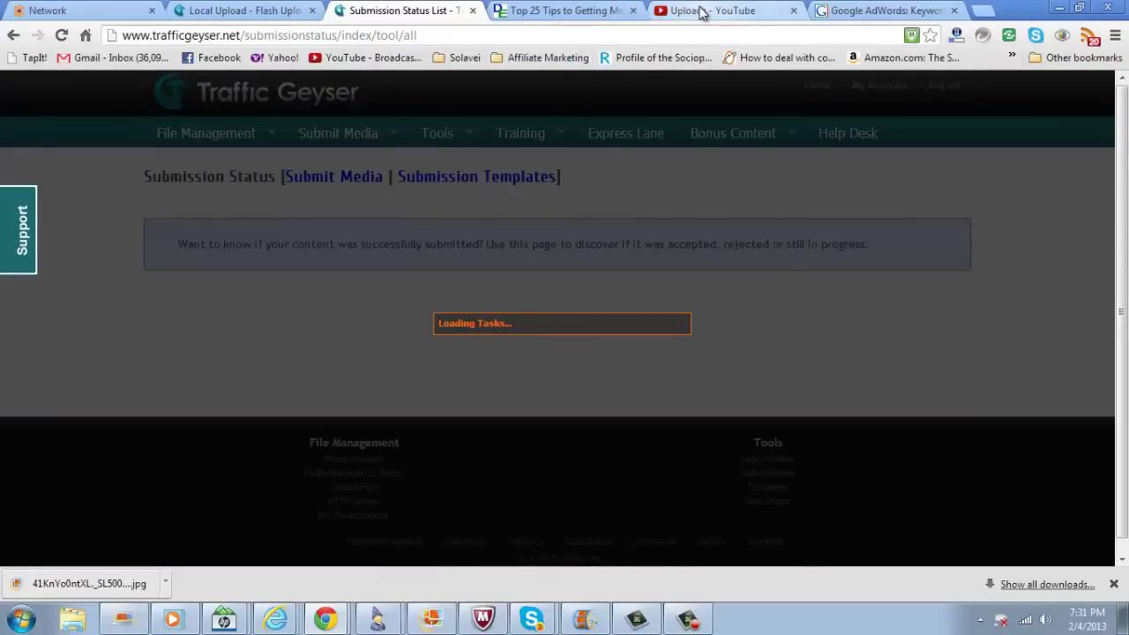
- Expand the Top 25 Tips task on Submission Status to show its scheduled submissions
{"action": "scroll", "coordinate": [757, 275], "scroll_direction": "down", "scroll_amount": 3}
{"action": "scroll", "coordinate": [757, 275], "scroll_direction": "down", "scroll_amount": 2}
{"action": "scroll", "coordinate": [756, 276], "scroll_direction": "down", "scroll_amount": 3}
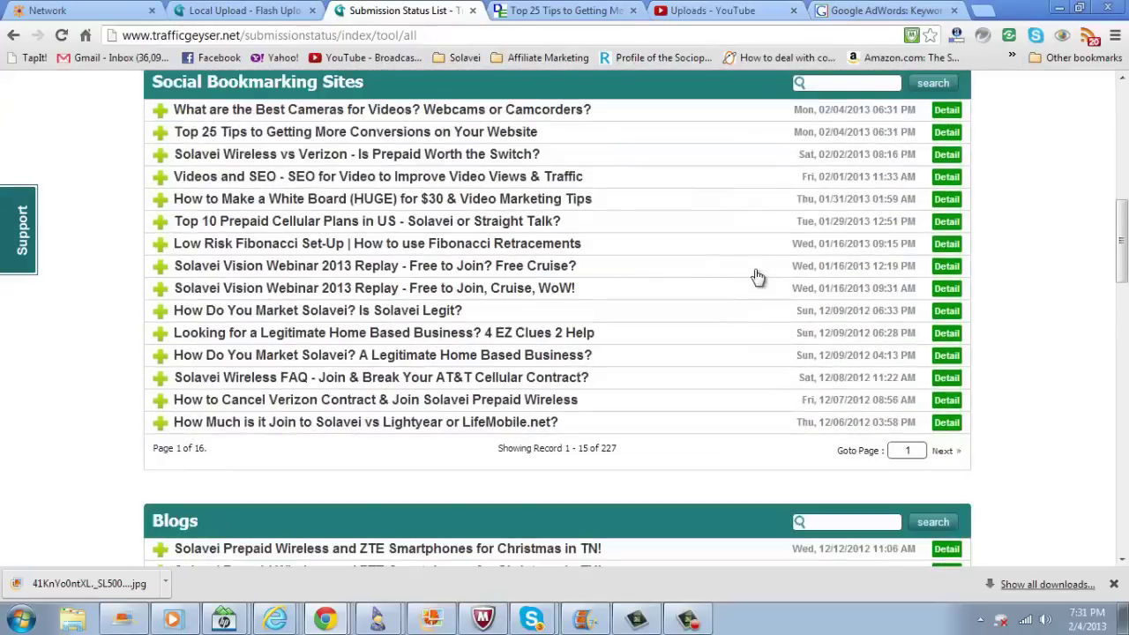
{"action": "scroll", "coordinate": [757, 275], "scroll_direction": "down", "scroll_amount": 1}
{"action": "scroll", "coordinate": [776, 282], "scroll_direction": "up", "scroll_amount": 2}
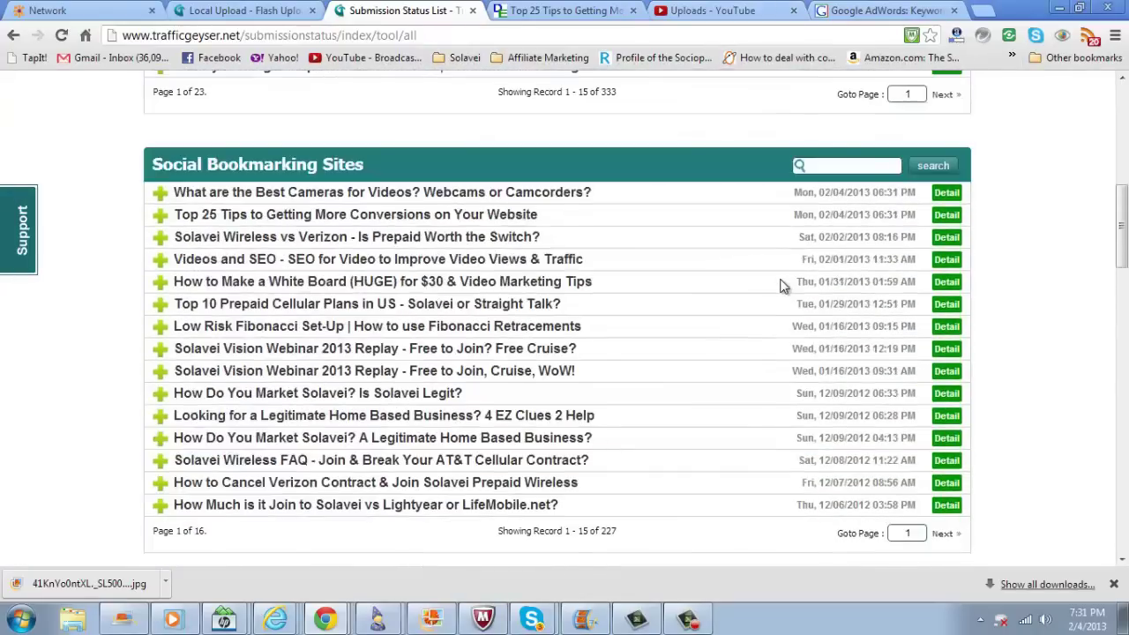
{"action": "scroll", "coordinate": [782, 284], "scroll_direction": "up", "scroll_amount": 1}
{"action": "scroll", "coordinate": [781, 284], "scroll_direction": "down", "scroll_amount": 3}
{"action": "scroll", "coordinate": [782, 284], "scroll_direction": "down", "scroll_amount": 3}
{"action": "scroll", "coordinate": [782, 284], "scroll_direction": "up", "scroll_amount": 3}
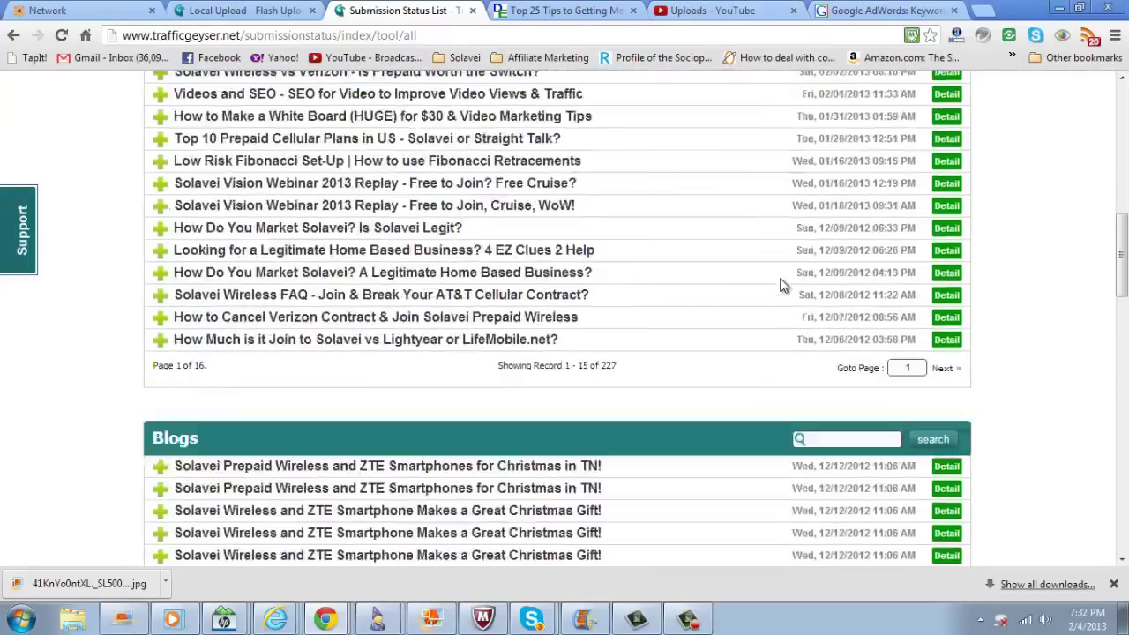
{"action": "scroll", "coordinate": [776, 284], "scroll_direction": "up", "scroll_amount": 3}
{"action": "scroll", "coordinate": [569, 291], "scroll_direction": "up", "scroll_amount": 3}
{"action": "scroll", "coordinate": [530, 313], "scroll_direction": "down", "scroll_amount": 3}
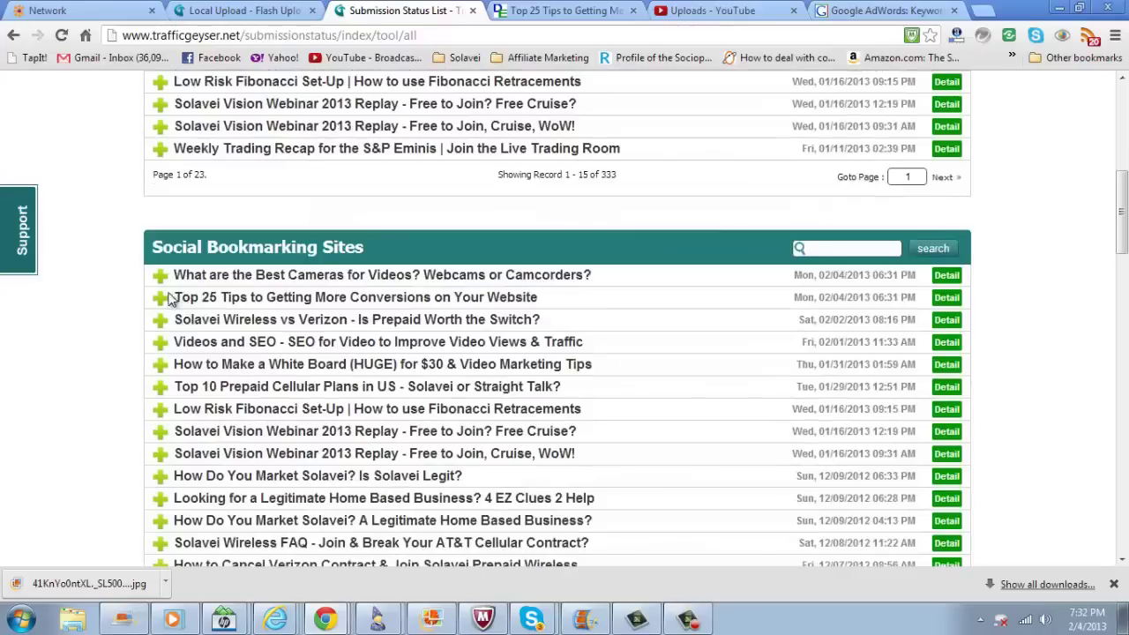
{"action": "left_click", "coordinate": [170, 300]}
- Review the scheduled bookmarking tasks, then go back to and reload the YouTube uploads list
{"action": "scroll", "coordinate": [259, 291], "scroll_direction": "down", "scroll_amount": 3}
{"action": "scroll", "coordinate": [450, 414], "scroll_direction": "down", "scroll_amount": 2}
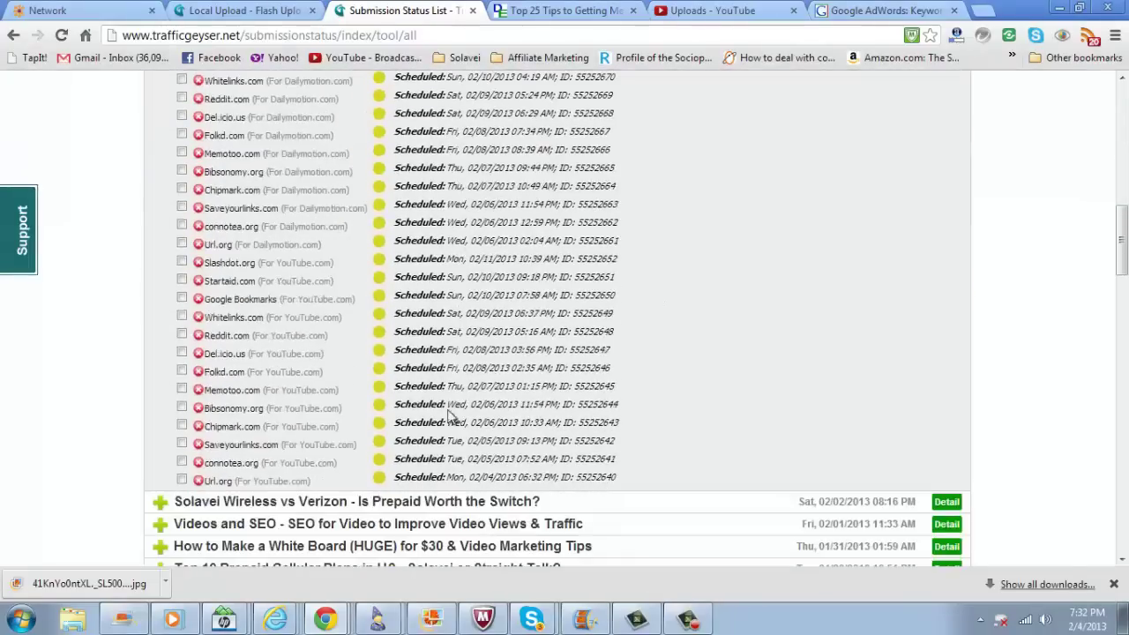
{"action": "scroll", "coordinate": [415, 331], "scroll_direction": "up", "scroll_amount": 2}
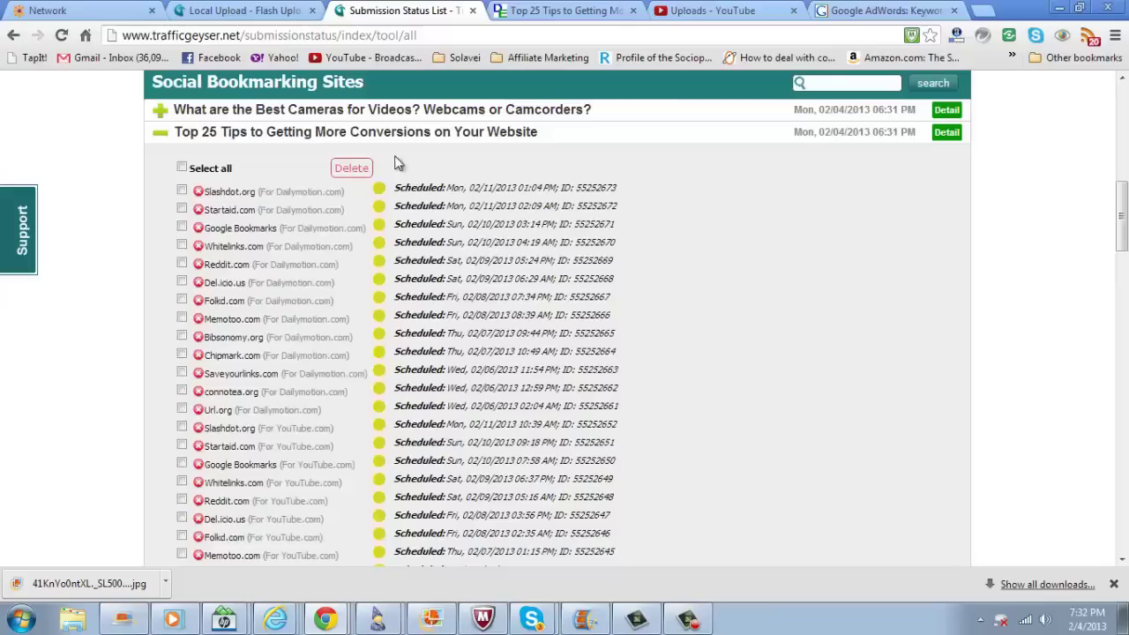
{"action": "scroll", "coordinate": [491, 365], "scroll_direction": "down", "scroll_amount": 2}
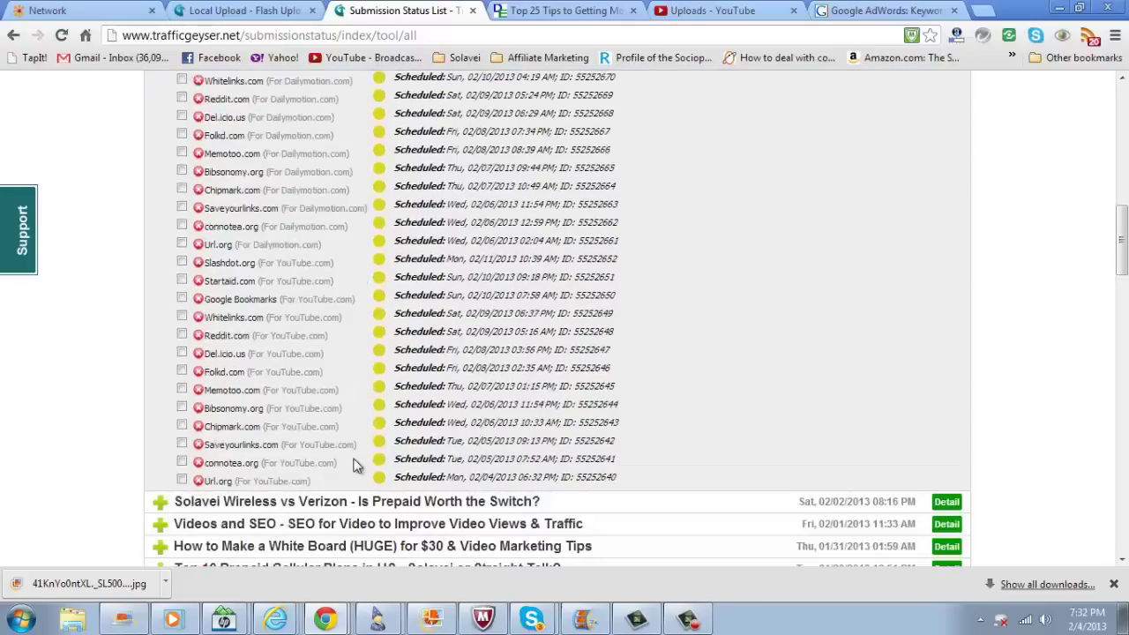
{"action": "scroll", "coordinate": [344, 329], "scroll_direction": "up", "scroll_amount": 2}
{"action": "scroll", "coordinate": [344, 329], "scroll_direction": "up", "scroll_amount": 2}
{"action": "scroll", "coordinate": [433, 353], "scroll_direction": "down", "scroll_amount": 2}
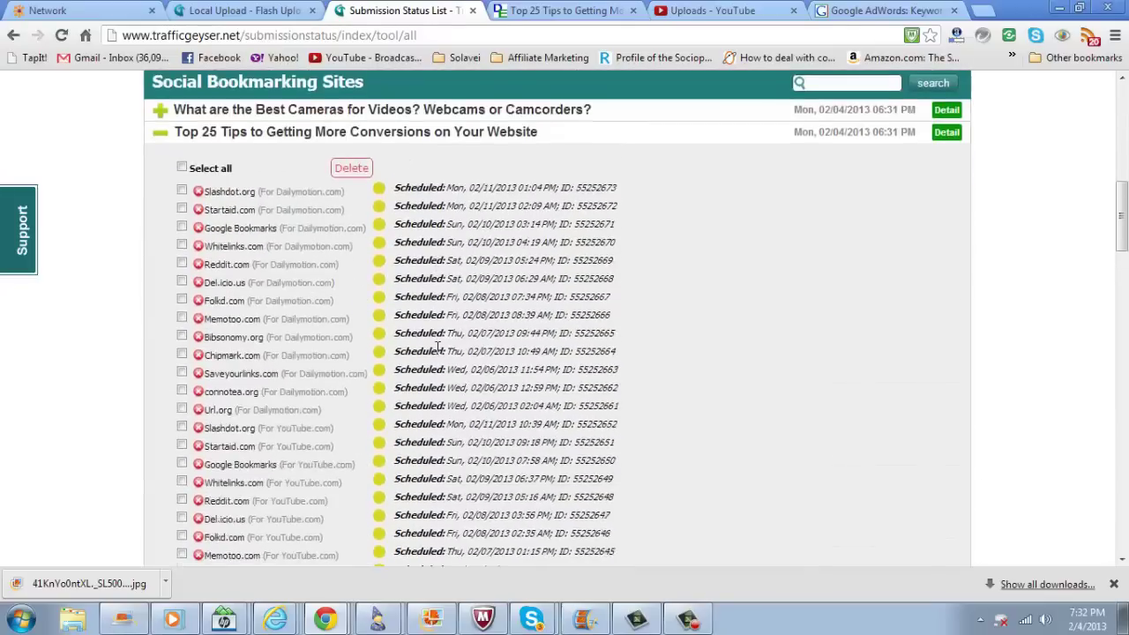
{"action": "scroll", "coordinate": [438, 352], "scroll_direction": "down", "scroll_amount": 2}
{"action": "scroll", "coordinate": [439, 352], "scroll_direction": "down", "scroll_amount": 1}
{"action": "scroll", "coordinate": [441, 353], "scroll_direction": "down", "scroll_amount": 1}
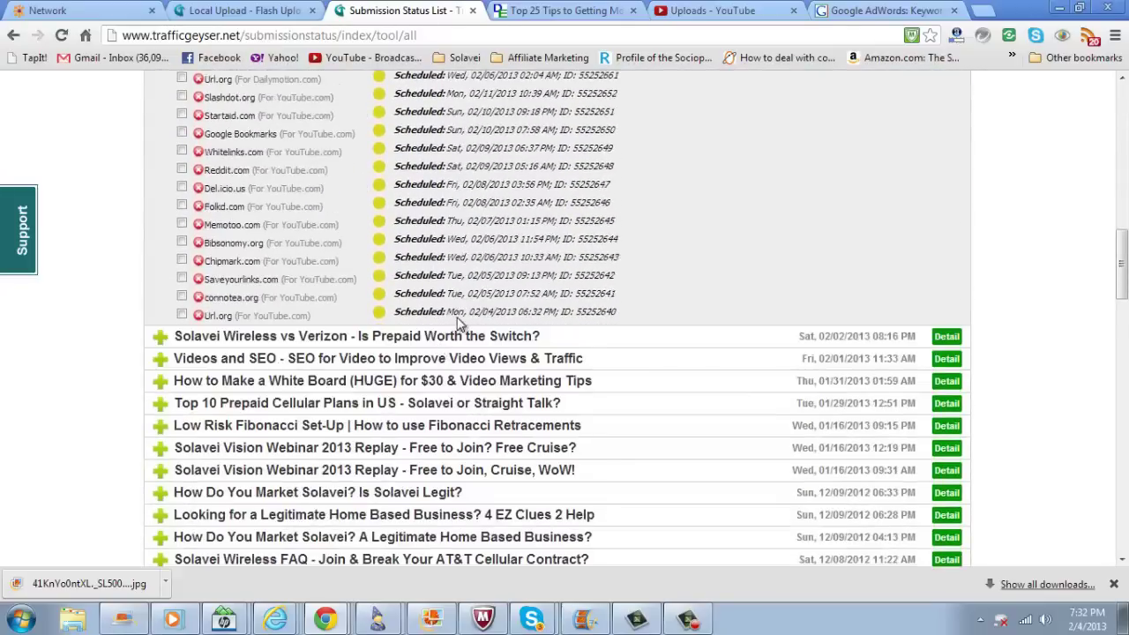
{"action": "scroll", "coordinate": [445, 348], "scroll_direction": "down", "scroll_amount": 2}
{"action": "left_click", "coordinate": [737, 16]}
{"action": "left_click", "coordinate": [61, 35]}
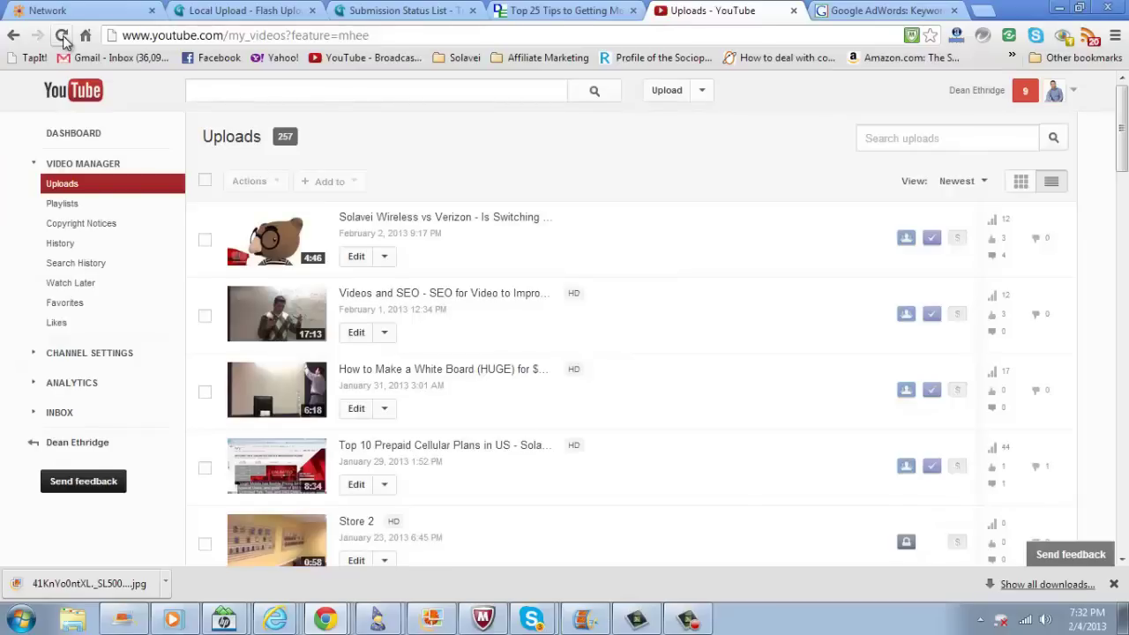
- Reload uploads, open the Top 25 Tips video, and copy its Share > Embed iframe code
{"action": "left_click", "coordinate": [63, 39]}
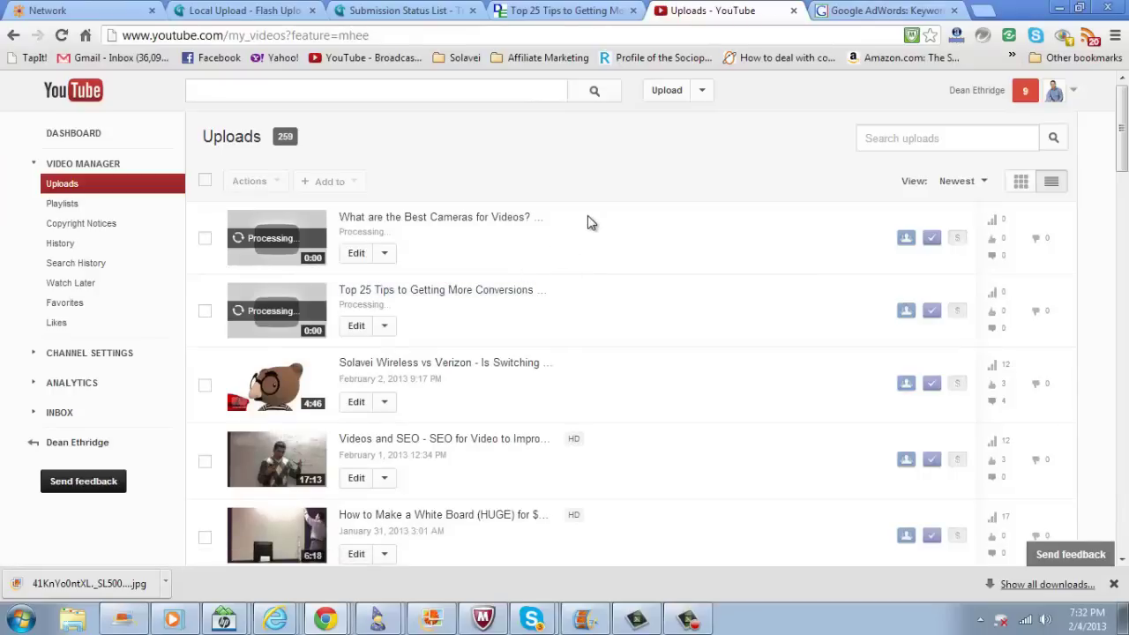
{"action": "left_click", "coordinate": [411, 300]}
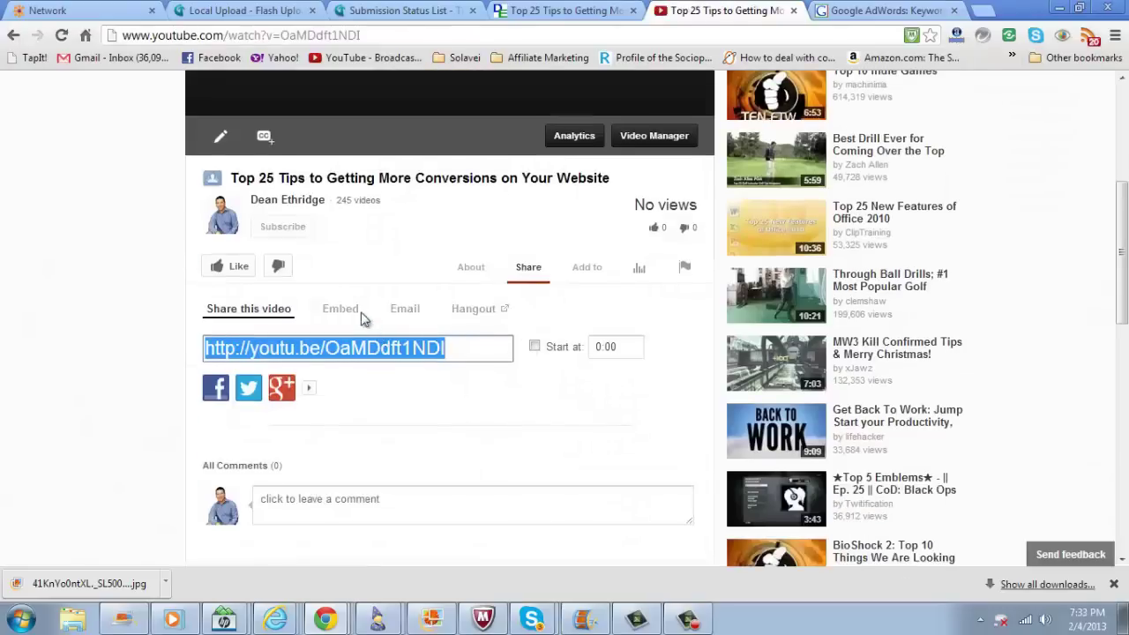
{"action": "left_click", "coordinate": [360, 316]}
{"action": "right_click", "coordinate": [398, 383]}
{"action": "left_click", "coordinate": [450, 216]}
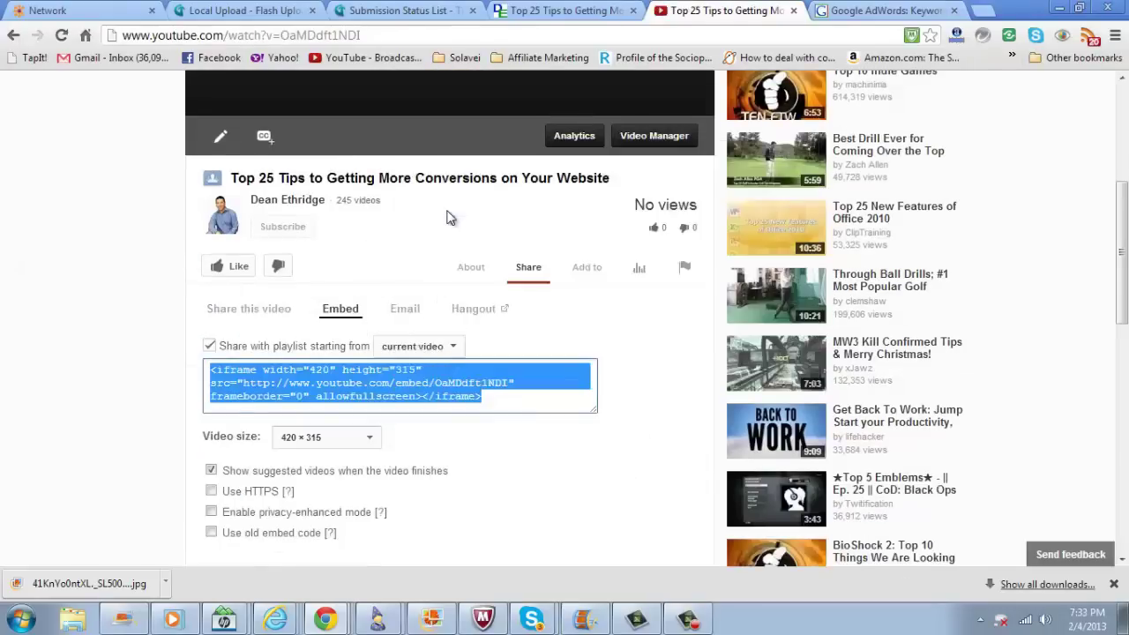
{"action": "left_click", "coordinate": [860, 10]}
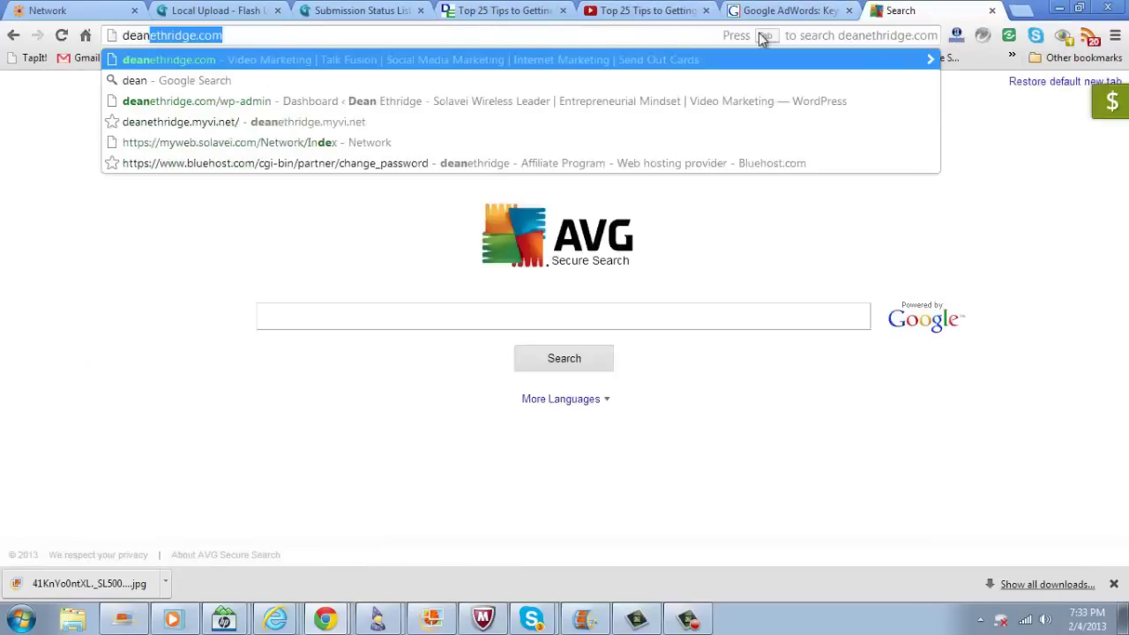
- Log into deanethridge.com/wp-admin and dismiss the HP SimplePass password popup
{"action": "key", "text": "Down"}
{"action": "key", "text": "Return"}
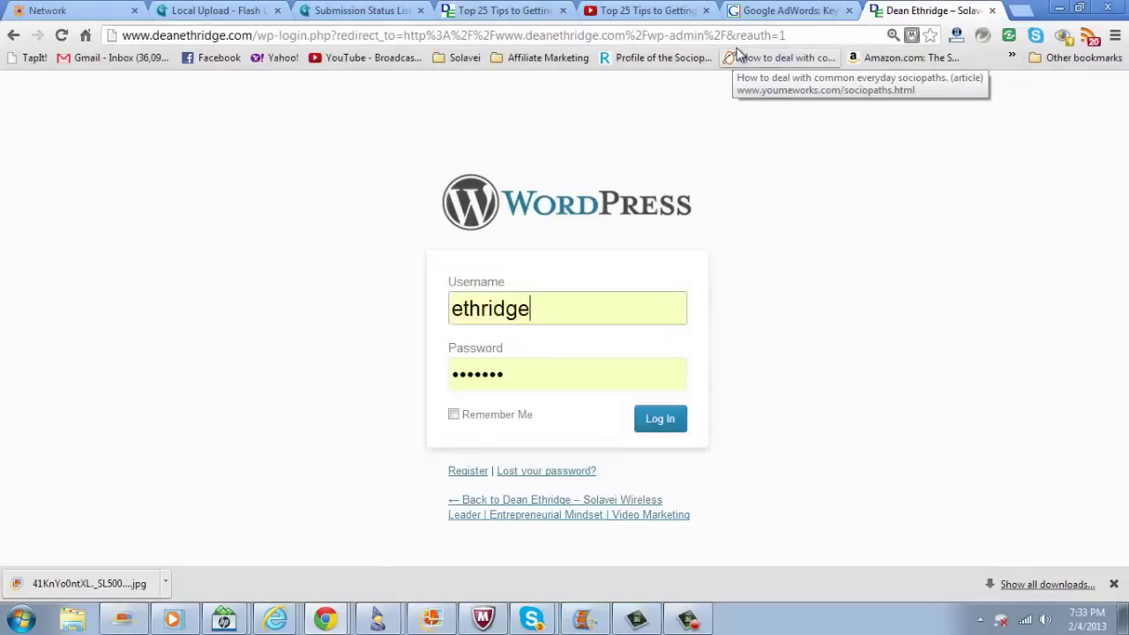
{"action": "left_click", "coordinate": [664, 420]}
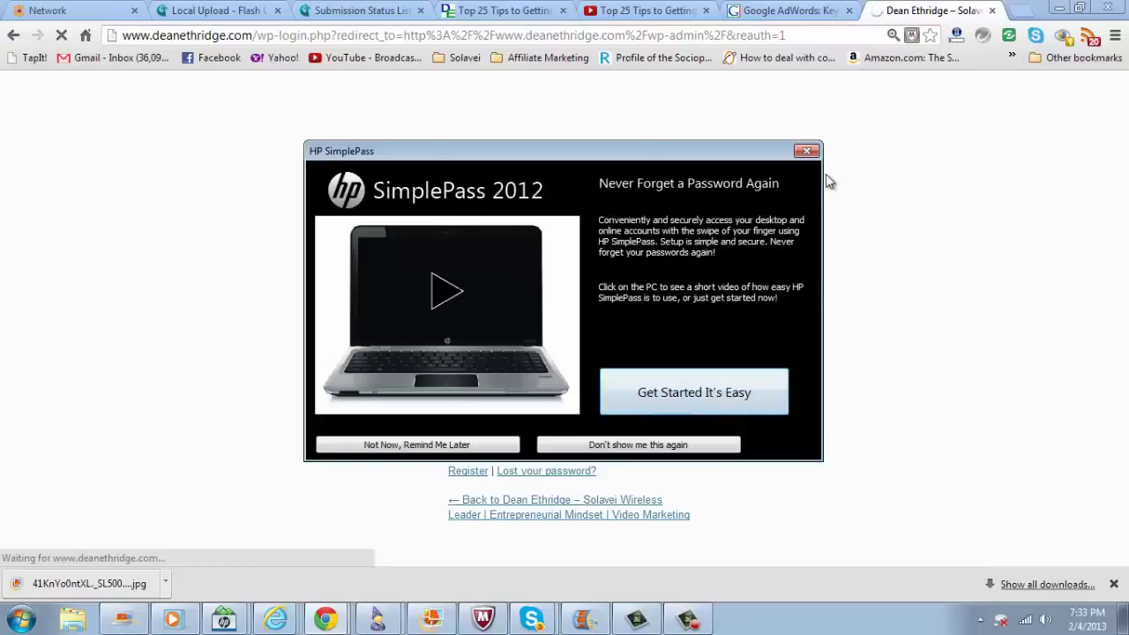
{"action": "left_click", "coordinate": [806, 150]}
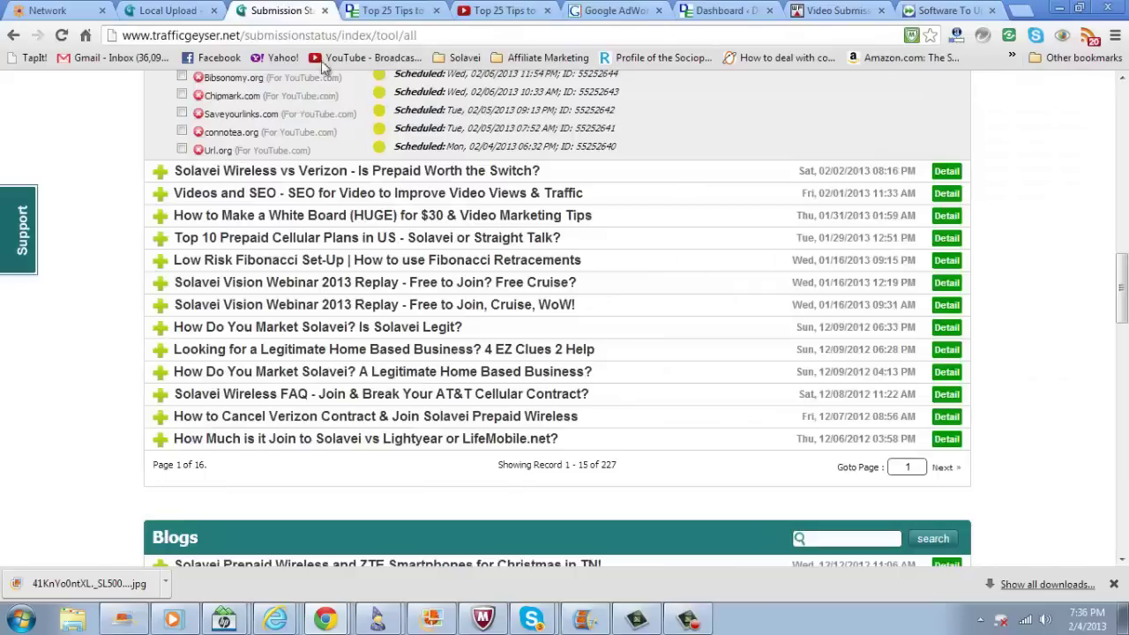
- Reload the Top 25 Tips video and copy its 560×315 embed code from Share > Embed
{"action": "scroll", "coordinate": [637, 231], "scroll_direction": "up", "scroll_amount": 3}
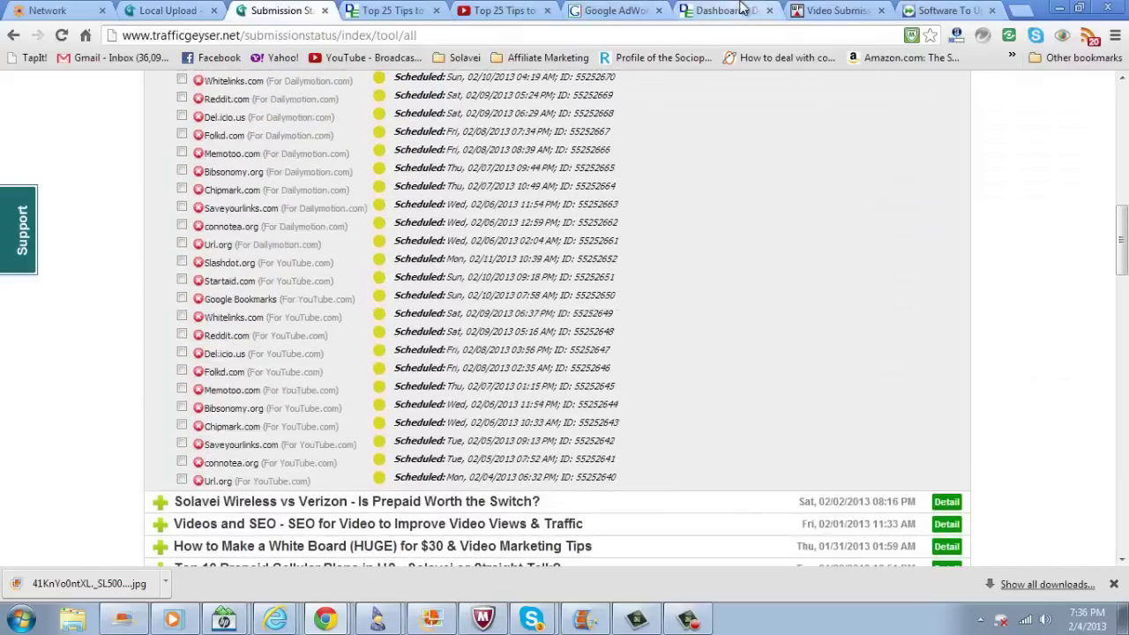
{"action": "left_click", "coordinate": [487, 14]}
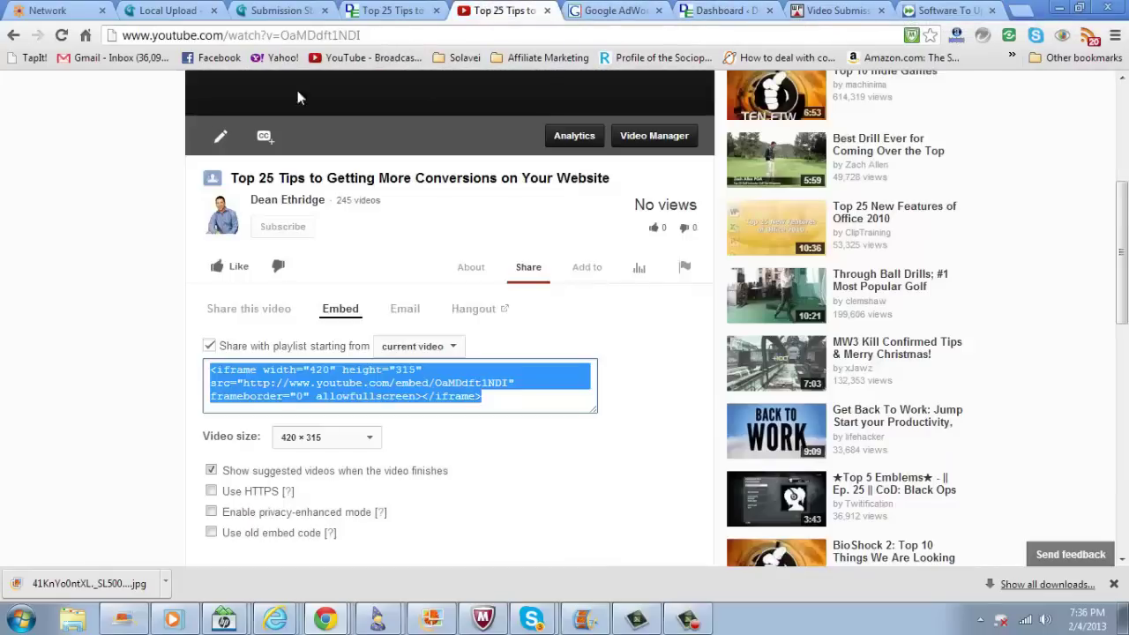
{"action": "left_click", "coordinate": [61, 35]}
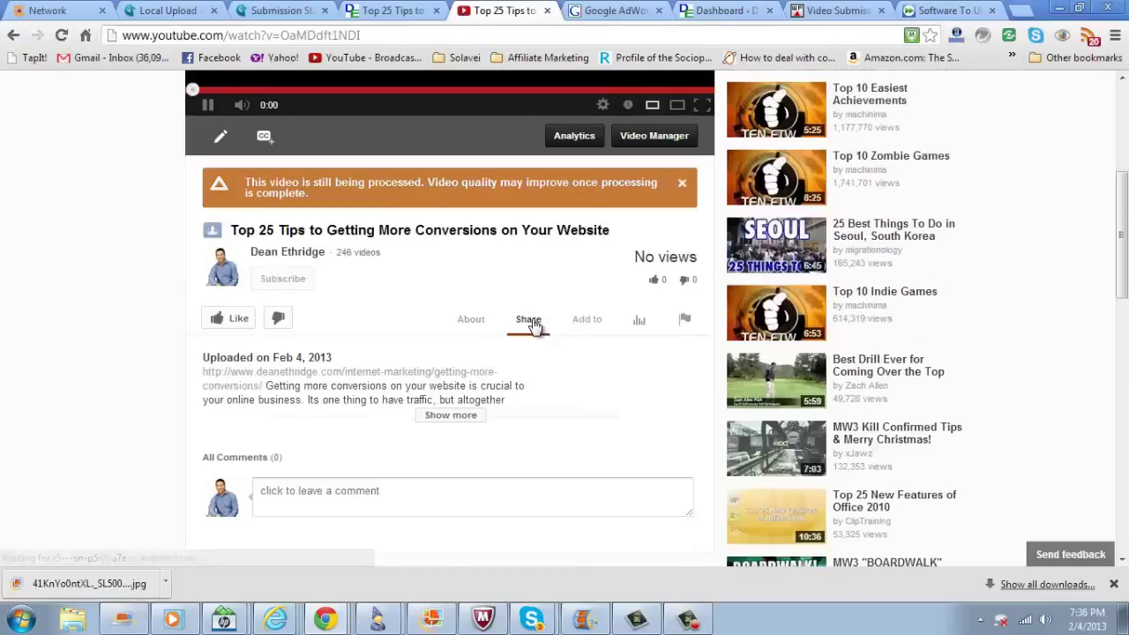
{"action": "left_click", "coordinate": [532, 320]}
{"action": "left_click", "coordinate": [344, 364]}
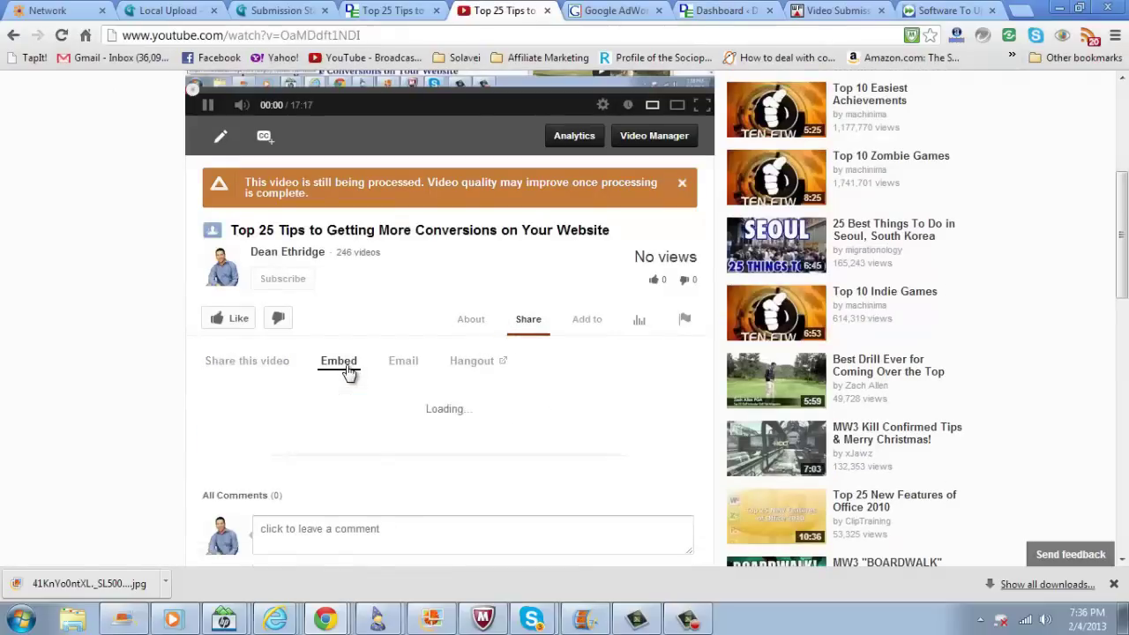
{"action": "right_click", "coordinate": [385, 437]}
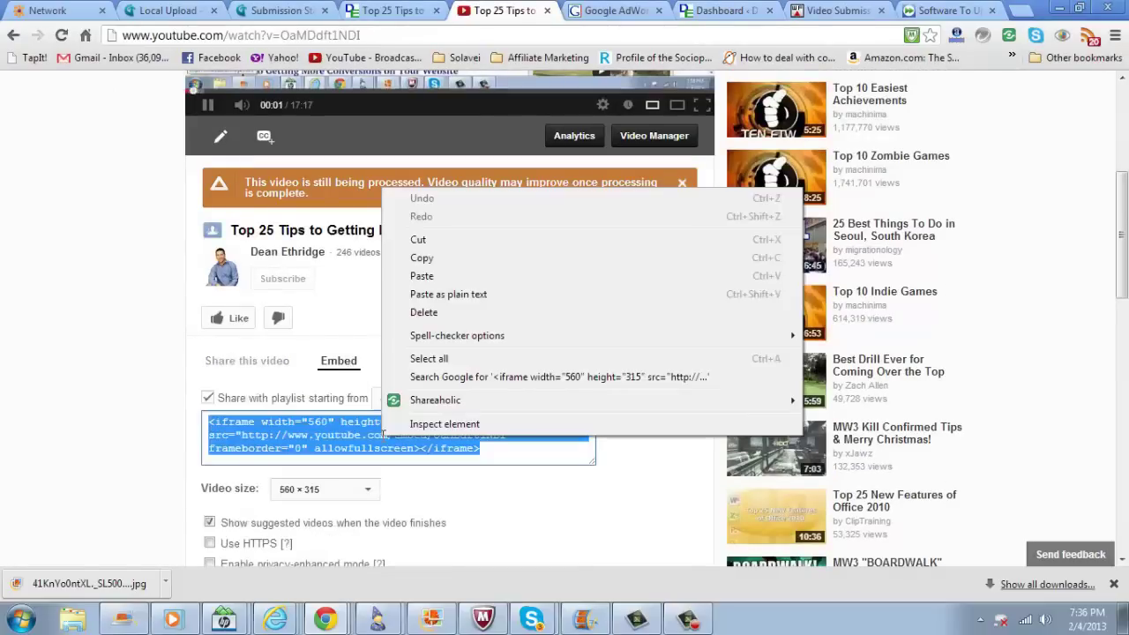
{"action": "left_click", "coordinate": [427, 263]}
{"action": "scroll", "coordinate": [430, 270], "scroll_direction": "up", "scroll_amount": 3}
{"action": "left_click", "coordinate": [743, 13]}
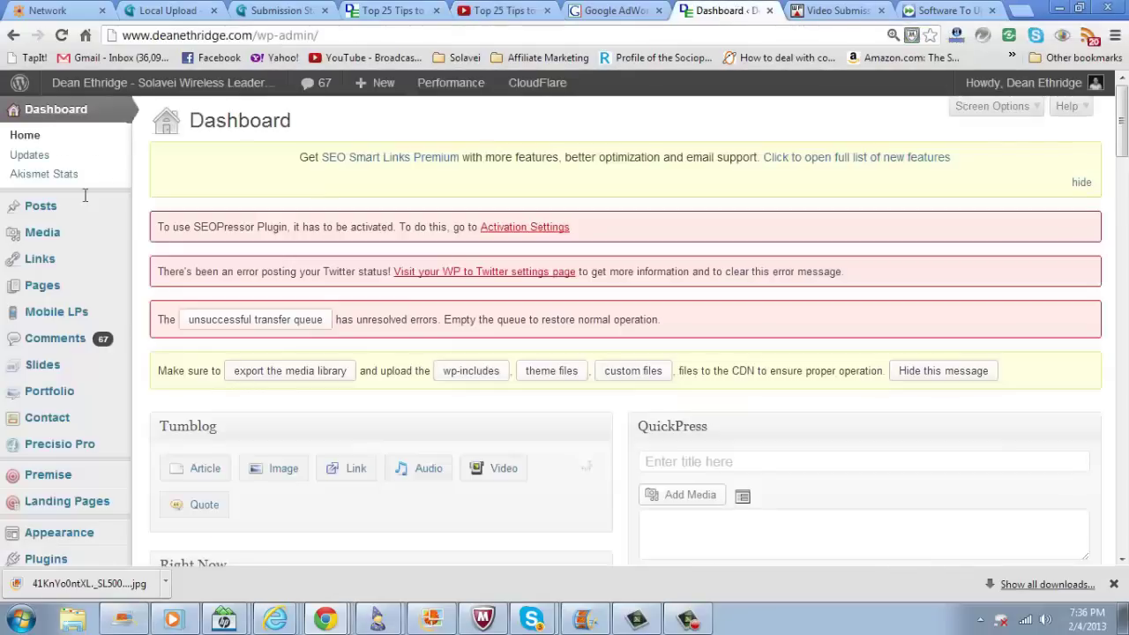
{"action": "mouse_move", "coordinate": [40, 205]}
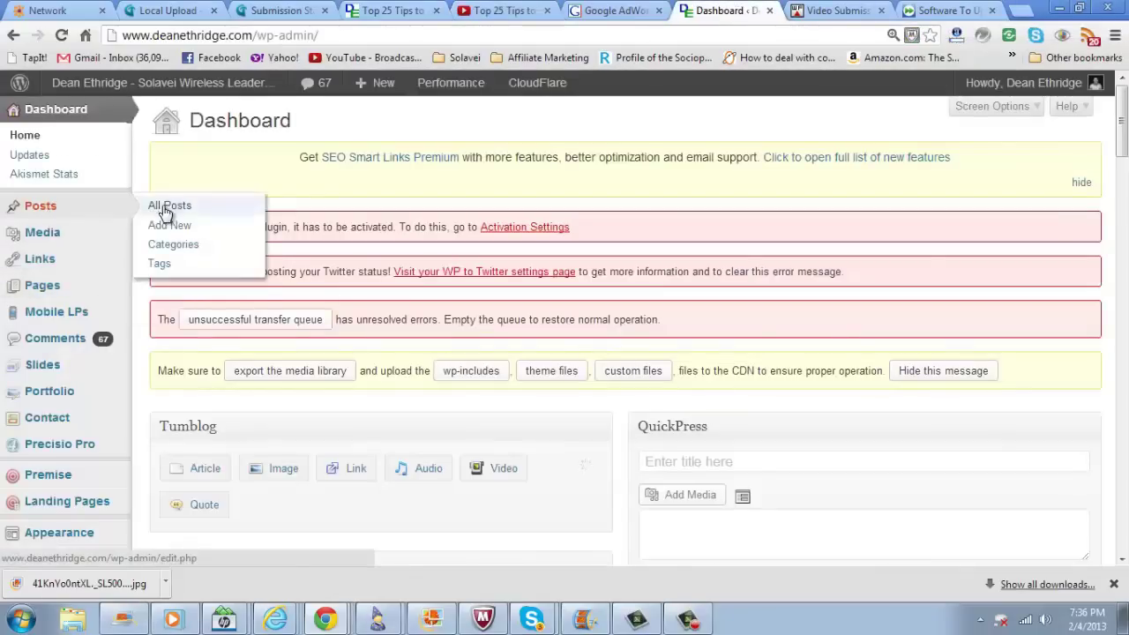
- Open the WordPress posts list and scroll to find the Top 25 Tips post
{"action": "left_click", "coordinate": [154, 204]}
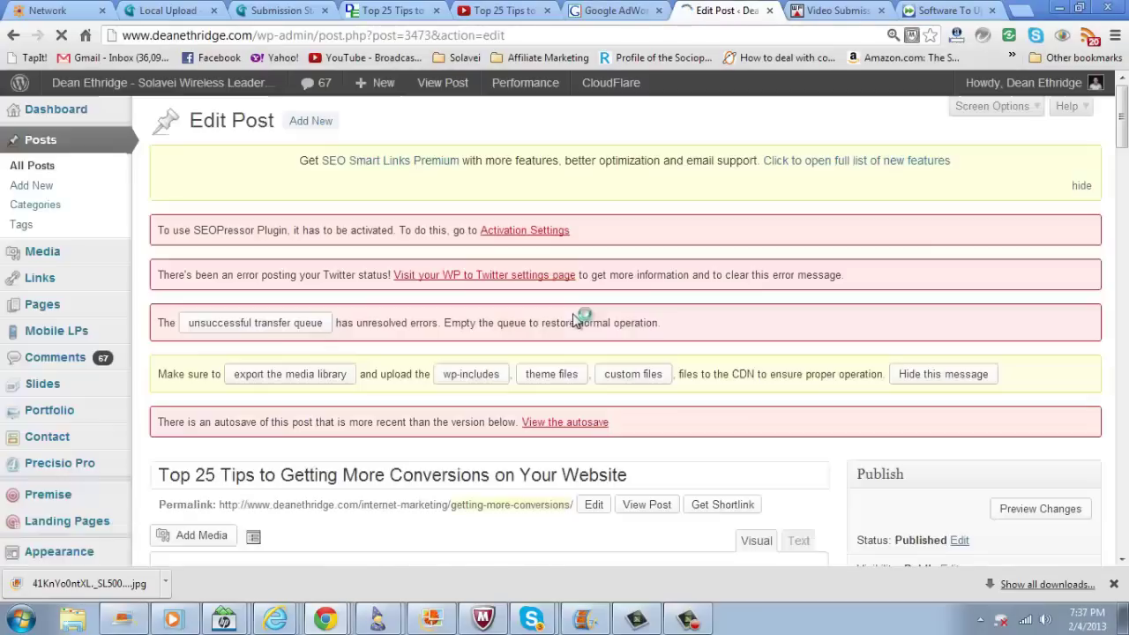
{"action": "scroll", "coordinate": [911, 386], "scroll_direction": "down", "scroll_amount": 3}
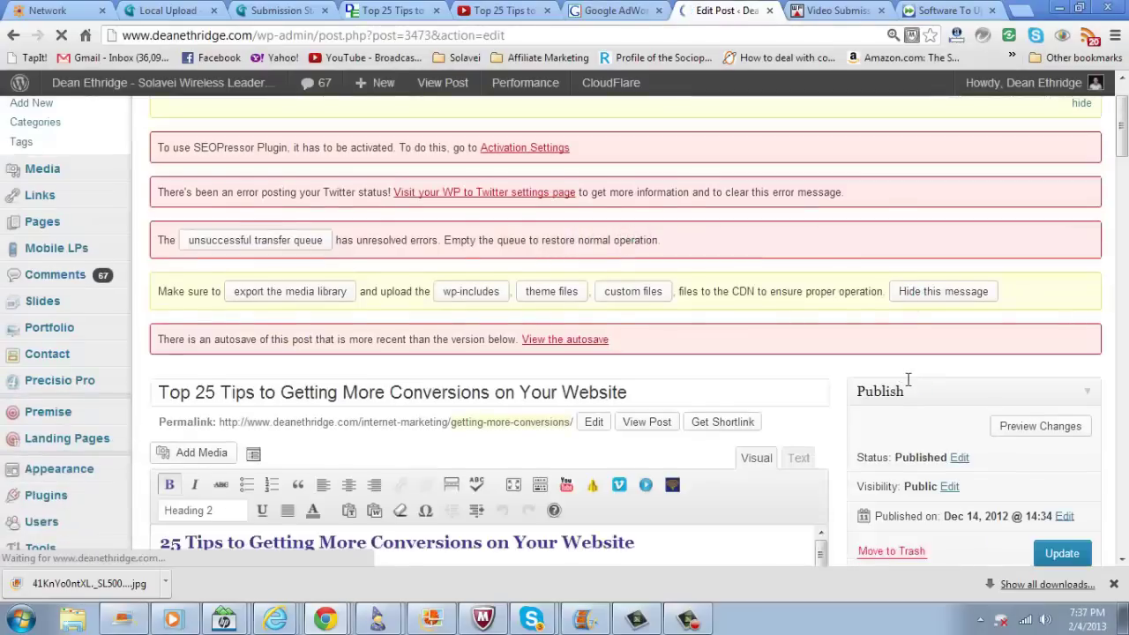
{"action": "scroll", "coordinate": [760, 402], "scroll_direction": "down", "scroll_amount": 4}
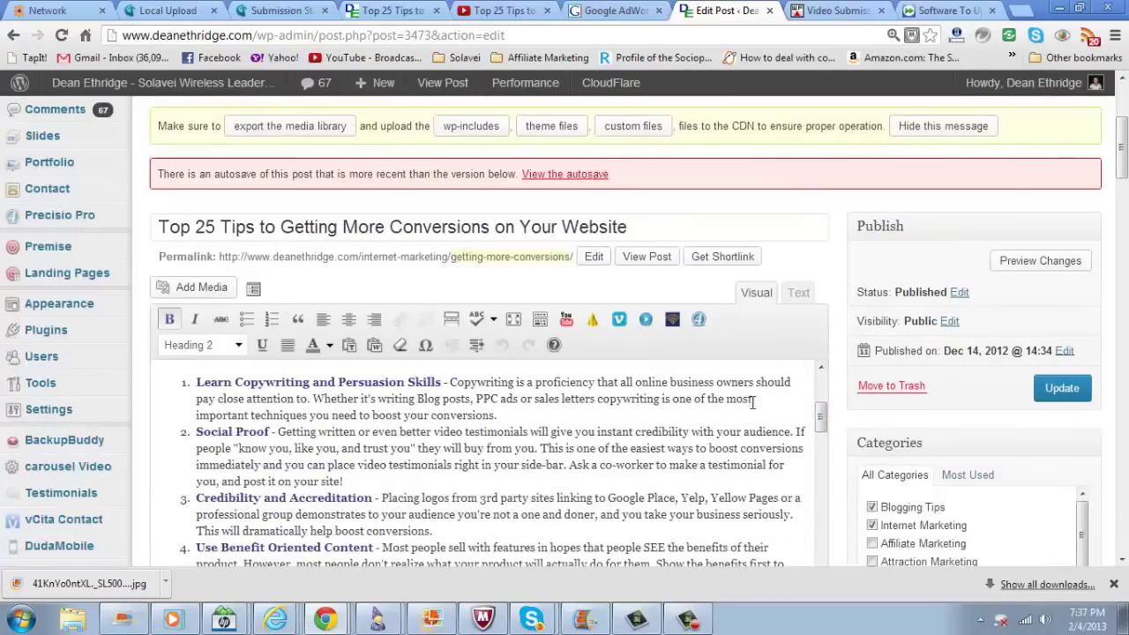
{"action": "scroll", "coordinate": [748, 414], "scroll_direction": "down", "scroll_amount": 4}
{"action": "scroll", "coordinate": [746, 417], "scroll_direction": "down", "scroll_amount": 3}
{"action": "scroll", "coordinate": [745, 418], "scroll_direction": "down", "scroll_amount": 2}
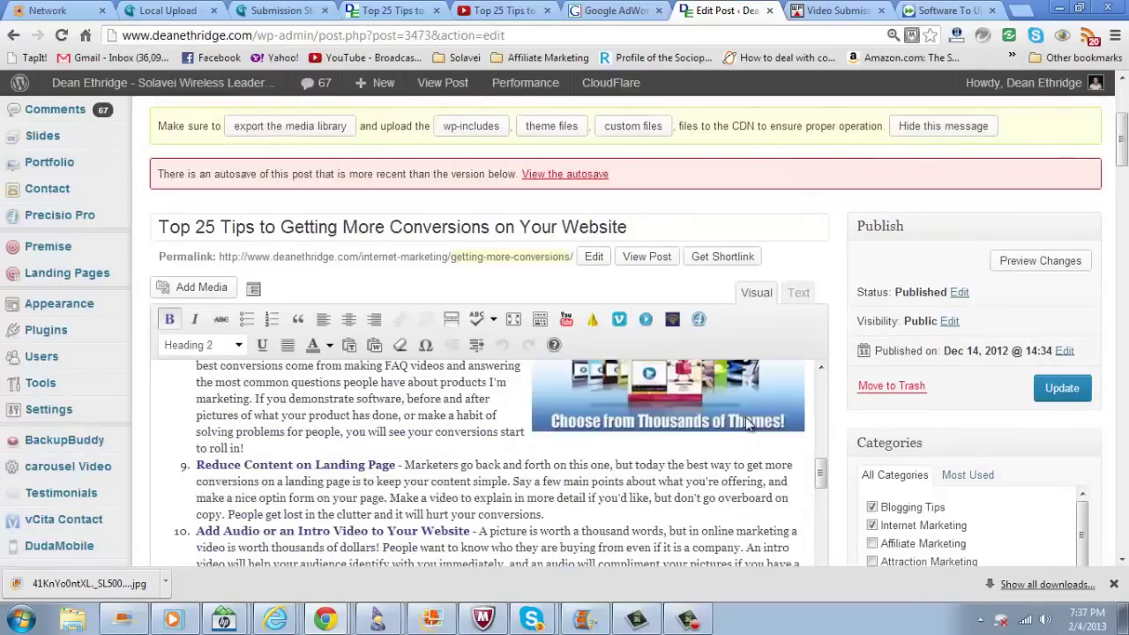
{"action": "scroll", "coordinate": [745, 417], "scroll_direction": "down", "scroll_amount": 1}
{"action": "scroll", "coordinate": [746, 418], "scroll_direction": "up", "scroll_amount": 1}
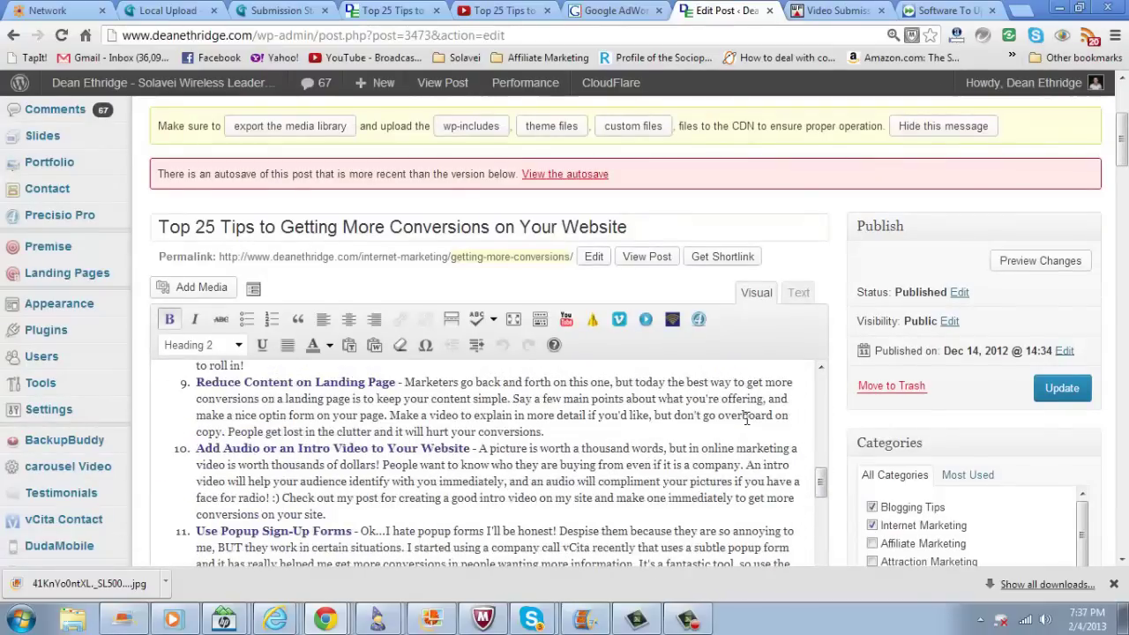
{"action": "scroll", "coordinate": [680, 426], "scroll_direction": "down", "scroll_amount": 1}
{"action": "scroll", "coordinate": [680, 426], "scroll_direction": "up", "scroll_amount": 12}
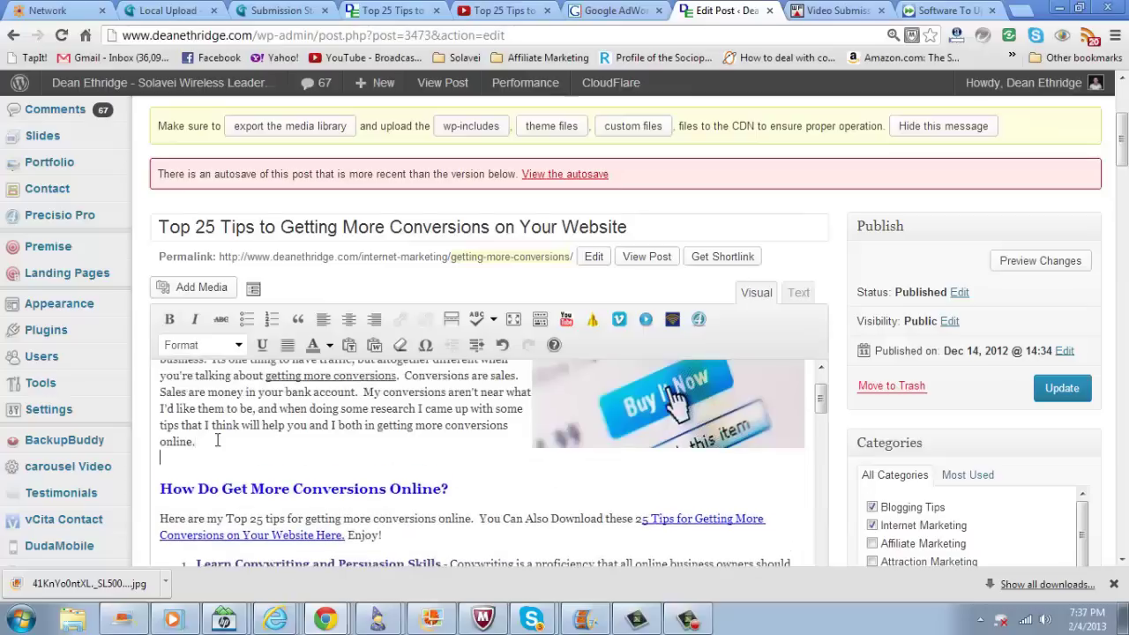
- In the Text view, paste the YouTube iframe code right after the intro div
{"action": "left_click", "coordinate": [797, 295]}
{"action": "scroll", "coordinate": [332, 411], "scroll_direction": "down", "scroll_amount": 2}
{"action": "scroll", "coordinate": [333, 412], "scroll_direction": "down", "scroll_amount": 2}
{"action": "scroll", "coordinate": [333, 412], "scroll_direction": "down", "scroll_amount": 1}
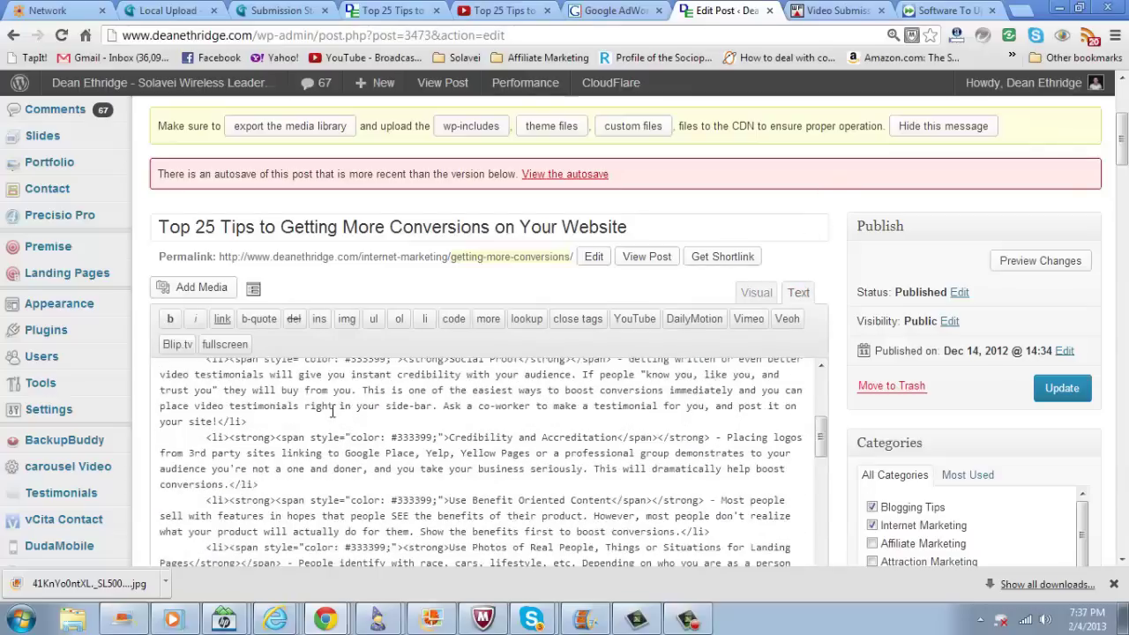
{"action": "scroll", "coordinate": [333, 412], "scroll_direction": "up", "scroll_amount": 2}
{"action": "scroll", "coordinate": [315, 422], "scroll_direction": "up", "scroll_amount": 1}
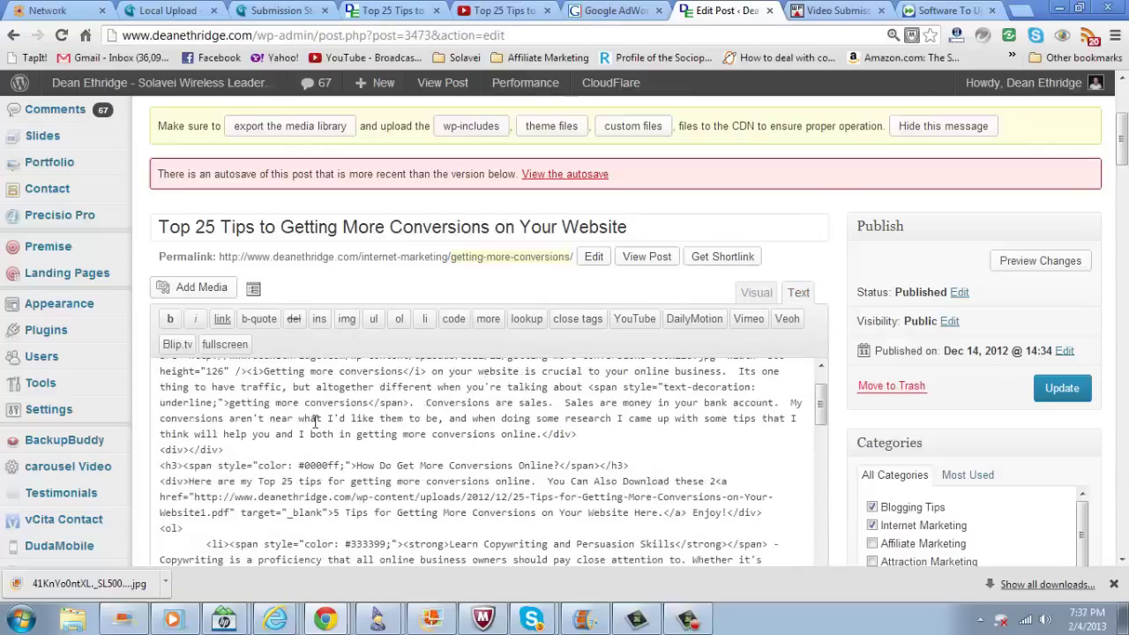
{"action": "left_click", "coordinate": [264, 449]}
{"action": "key", "text": "ctrl+v"}
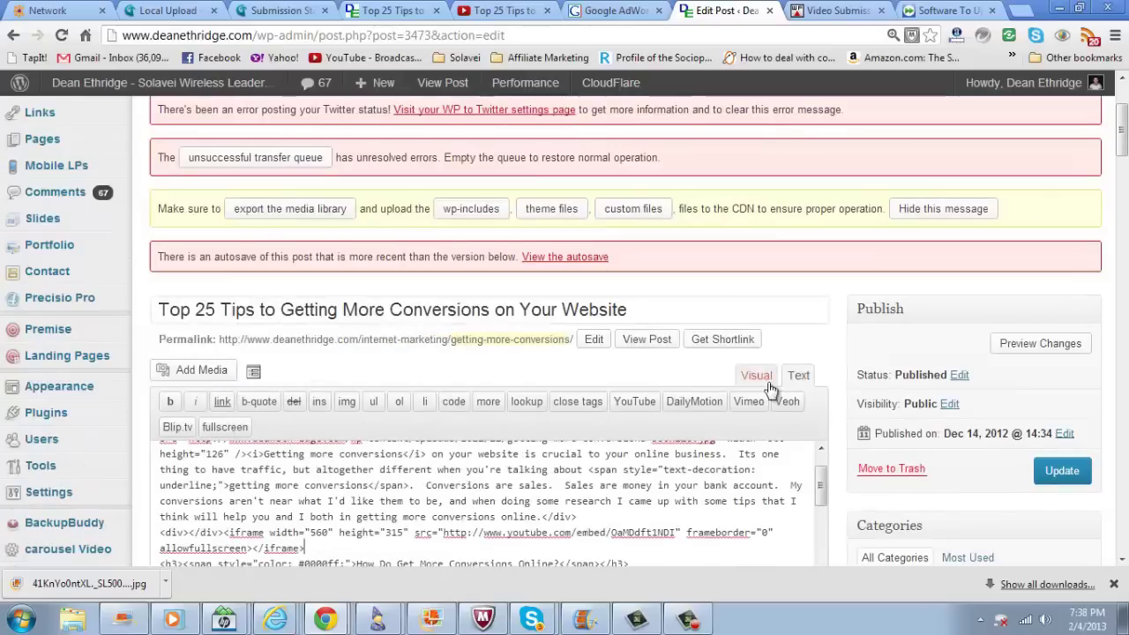
- Review the embedded video in Visual view and Update the published post
{"action": "left_click", "coordinate": [760, 385]}
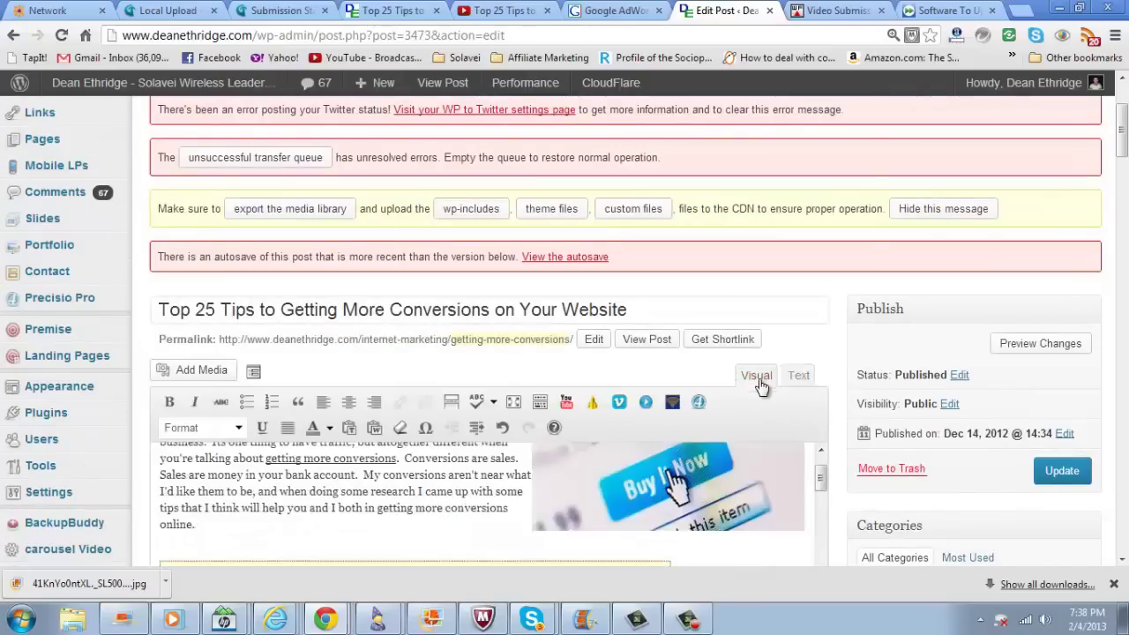
{"action": "scroll", "coordinate": [764, 415], "scroll_direction": "down", "scroll_amount": 1}
{"action": "scroll", "coordinate": [784, 450], "scroll_direction": "down", "scroll_amount": 1}
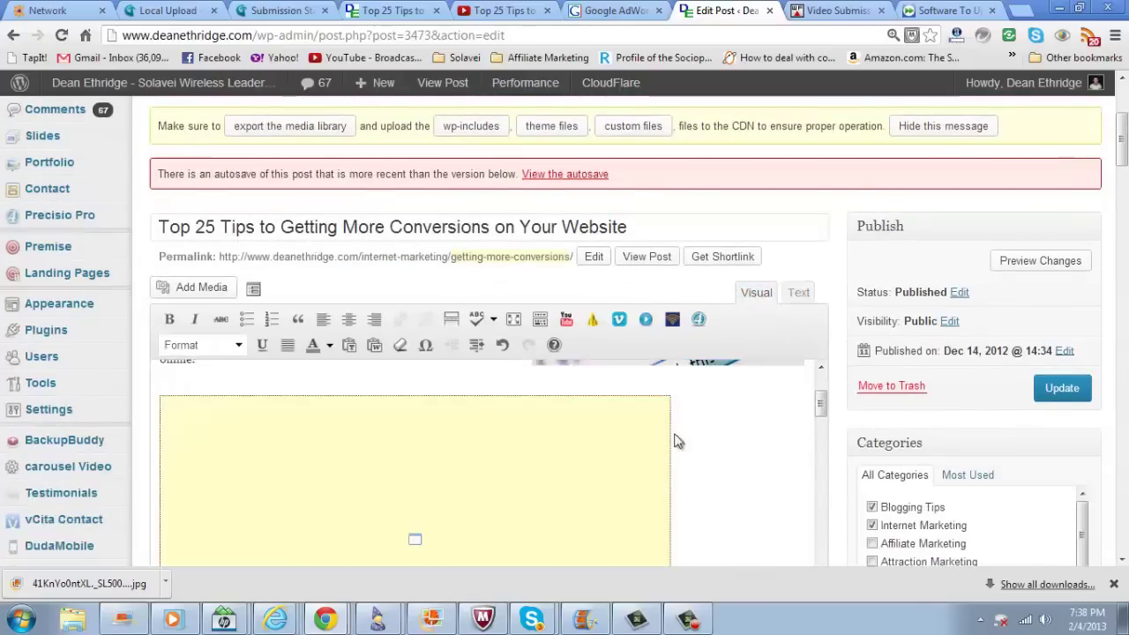
{"action": "scroll", "coordinate": [709, 432], "scroll_direction": "down", "scroll_amount": 1}
{"action": "scroll", "coordinate": [708, 432], "scroll_direction": "down", "scroll_amount": 1}
{"action": "scroll", "coordinate": [708, 432], "scroll_direction": "down", "scroll_amount": 1}
{"action": "scroll", "coordinate": [708, 432], "scroll_direction": "down", "scroll_amount": 1}
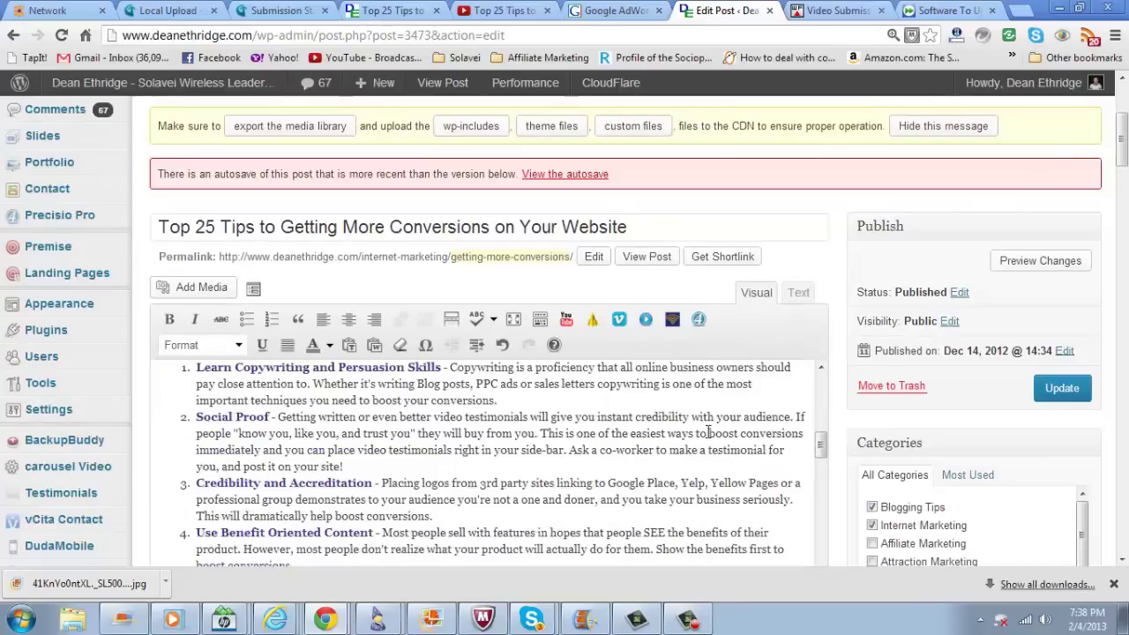
{"action": "scroll", "coordinate": [707, 433], "scroll_direction": "down", "scroll_amount": 3}
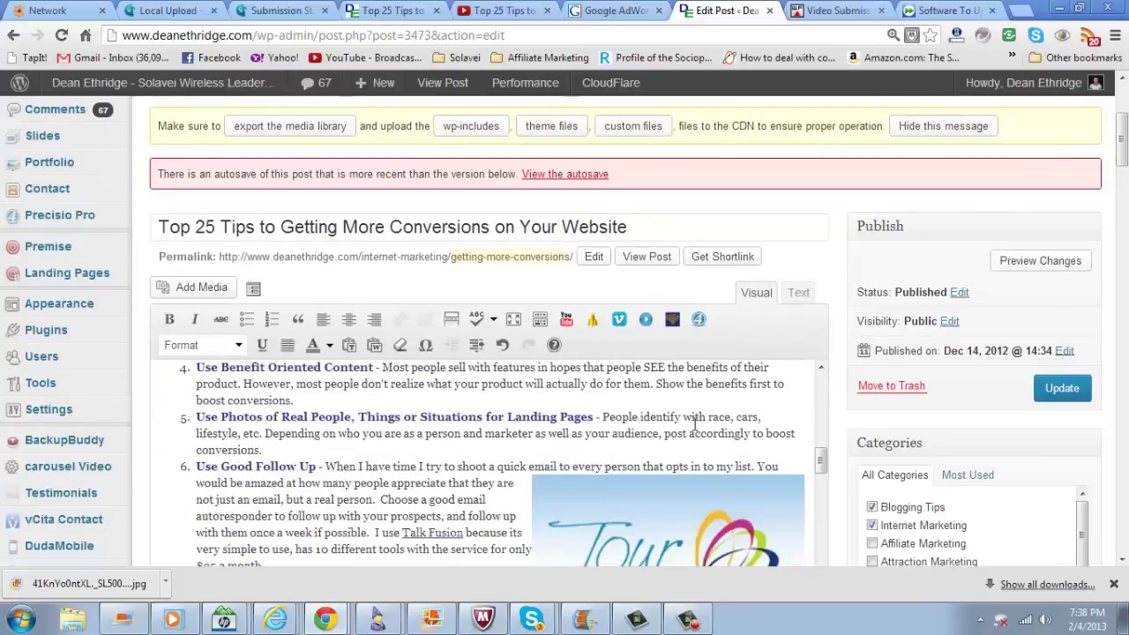
{"action": "scroll", "coordinate": [693, 424], "scroll_direction": "down", "scroll_amount": 2}
{"action": "scroll", "coordinate": [692, 423], "scroll_direction": "down", "scroll_amount": 1}
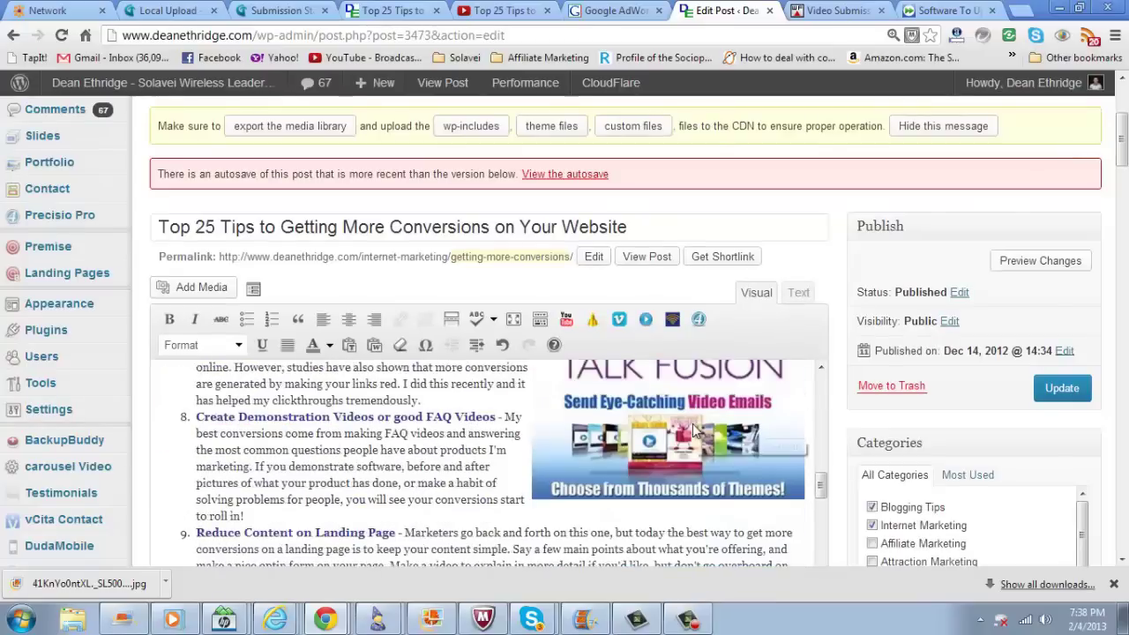
{"action": "left_click", "coordinate": [1064, 390]}
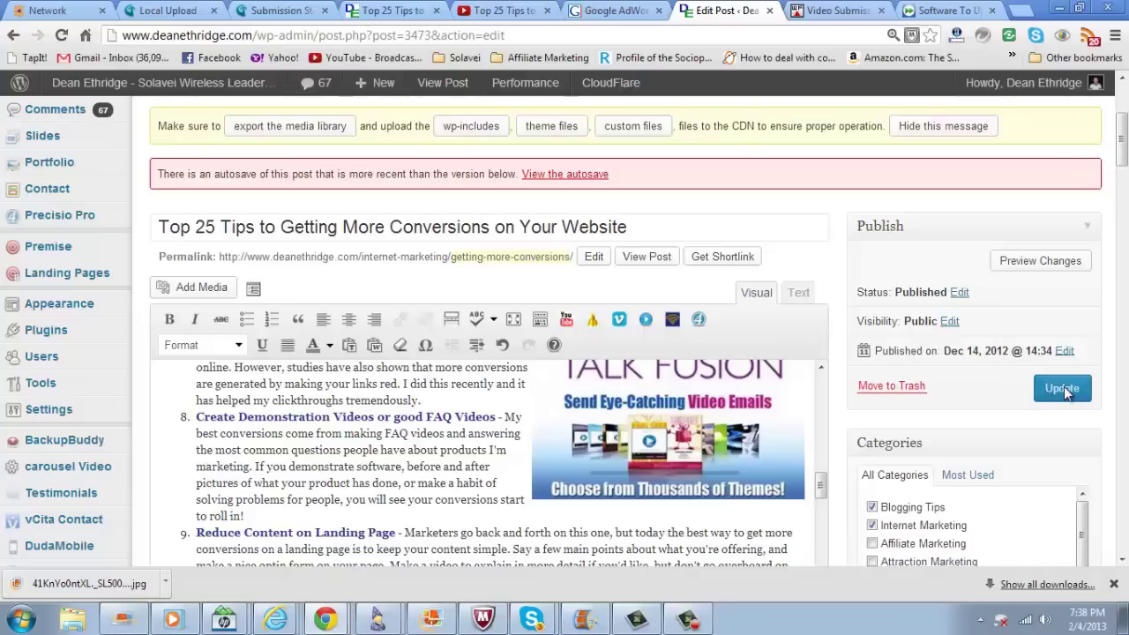
{"action": "left_click", "coordinate": [415, 10]}
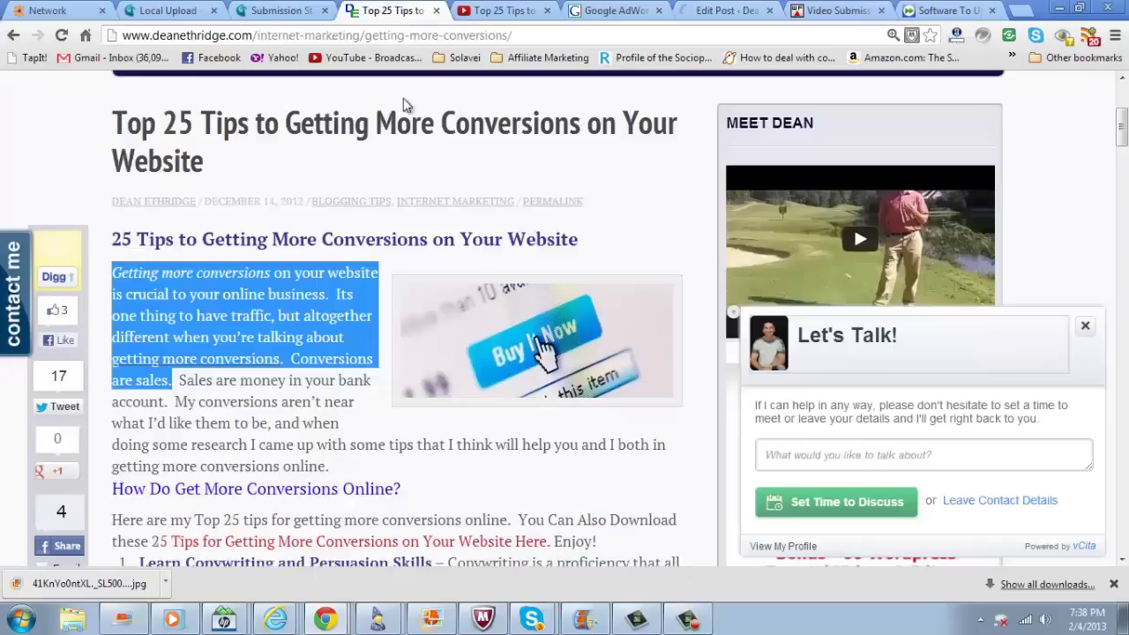
{"action": "left_click", "coordinate": [62, 36]}
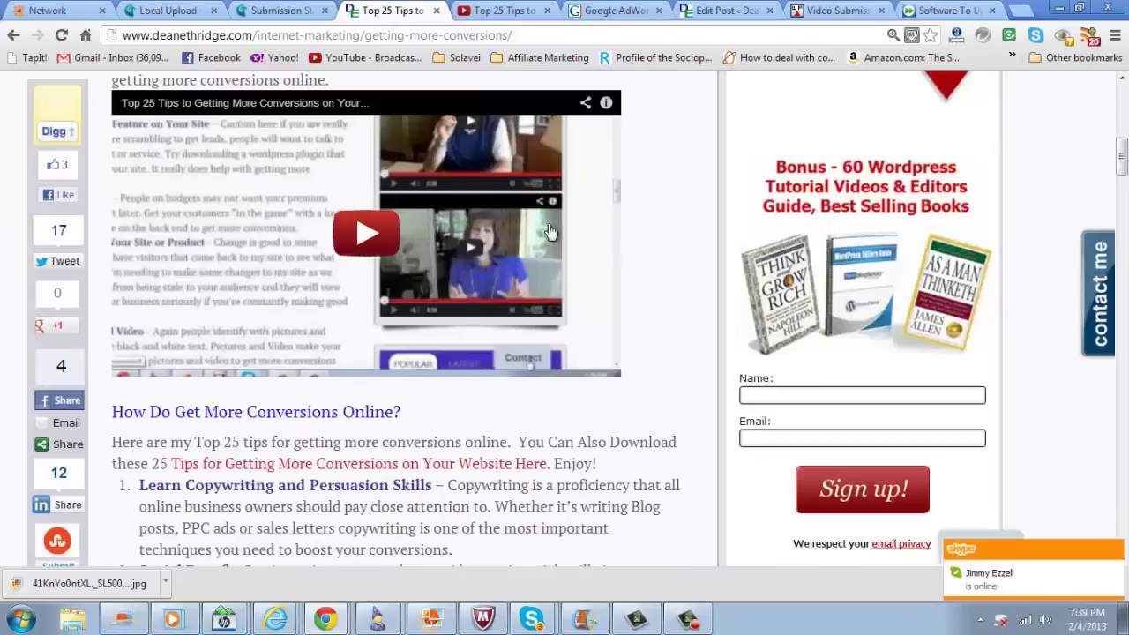
{"action": "left_click", "coordinate": [371, 238]}
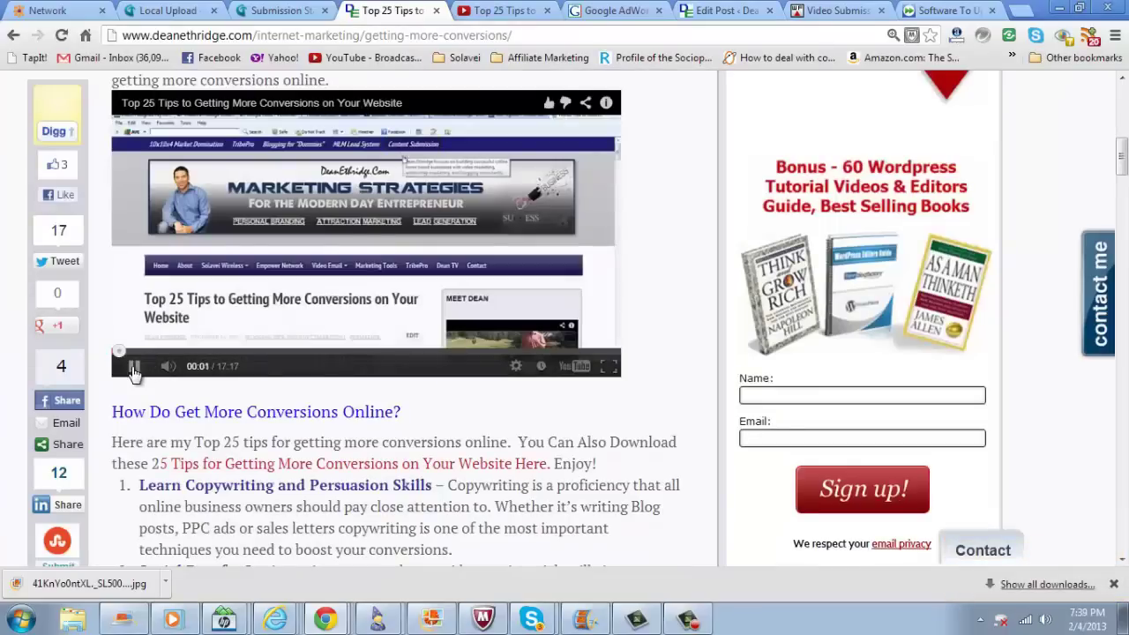
{"action": "left_click", "coordinate": [134, 369]}
{"action": "left_click", "coordinate": [735, 12]}
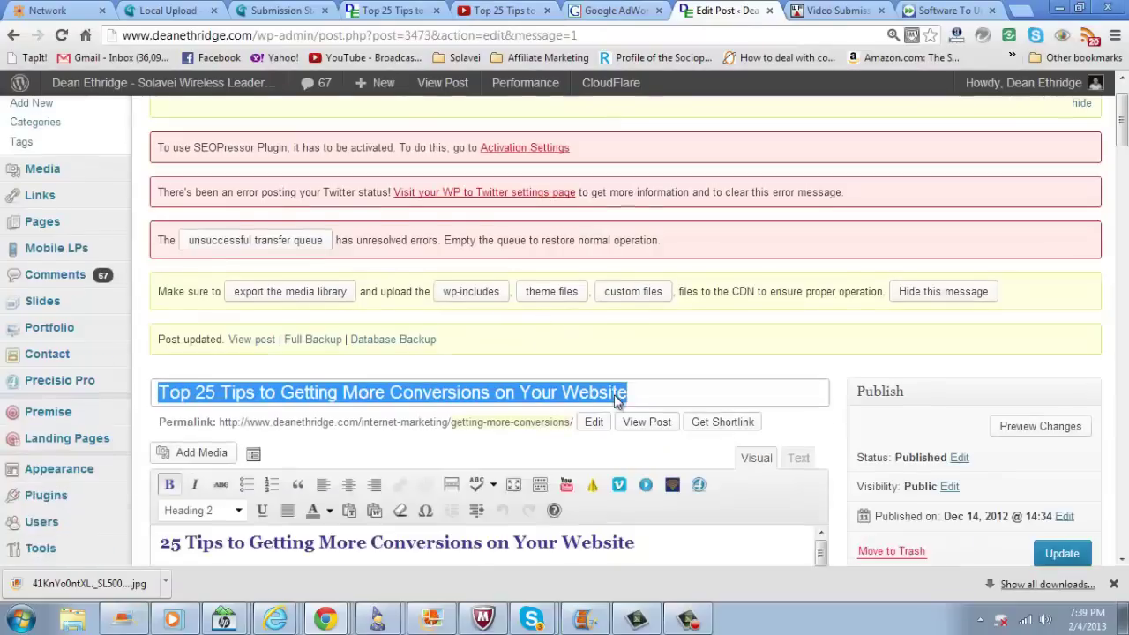
{"action": "scroll", "coordinate": [618, 398], "scroll_direction": "down", "scroll_amount": 1}
{"action": "scroll", "coordinate": [600, 373], "scroll_direction": "down", "scroll_amount": 1}
{"action": "scroll", "coordinate": [672, 397], "scroll_direction": "down", "scroll_amount": 1}
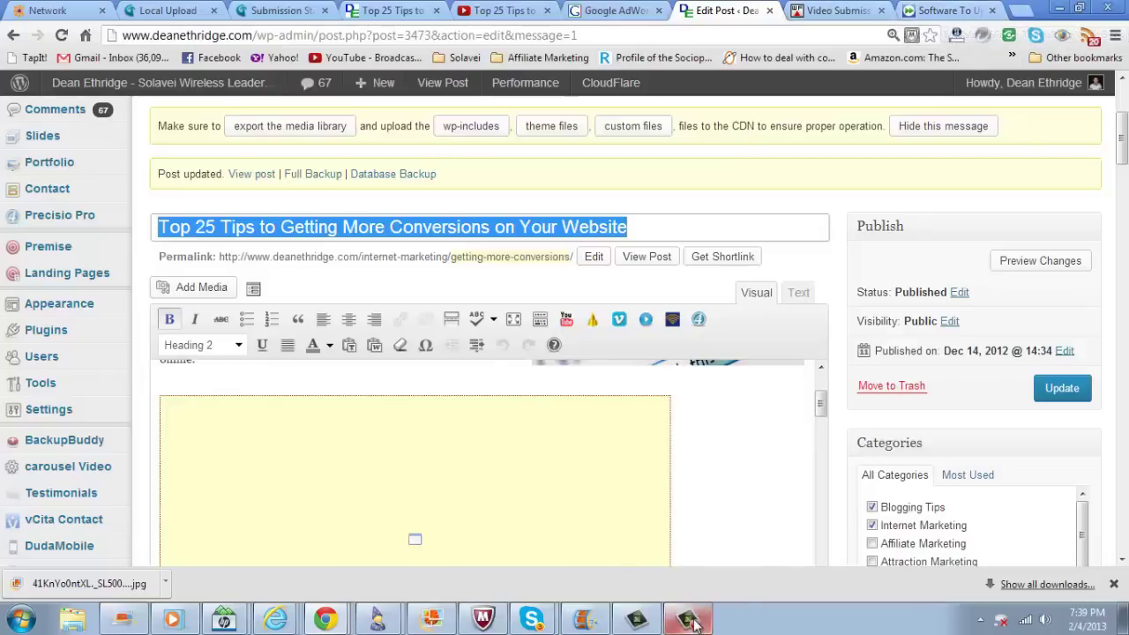
- Return to the Top 25 Tips YouTube page and check its About details, still processing with no views
{"action": "left_click", "coordinate": [507, 10]}
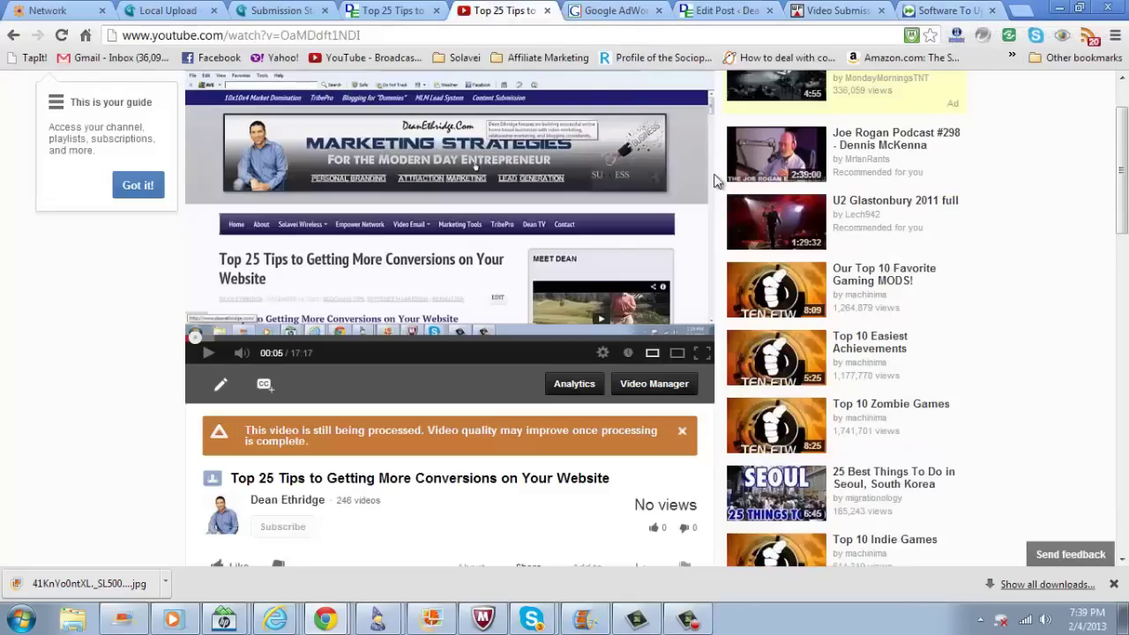
{"action": "scroll", "coordinate": [441, 335], "scroll_direction": "down", "scroll_amount": 3}
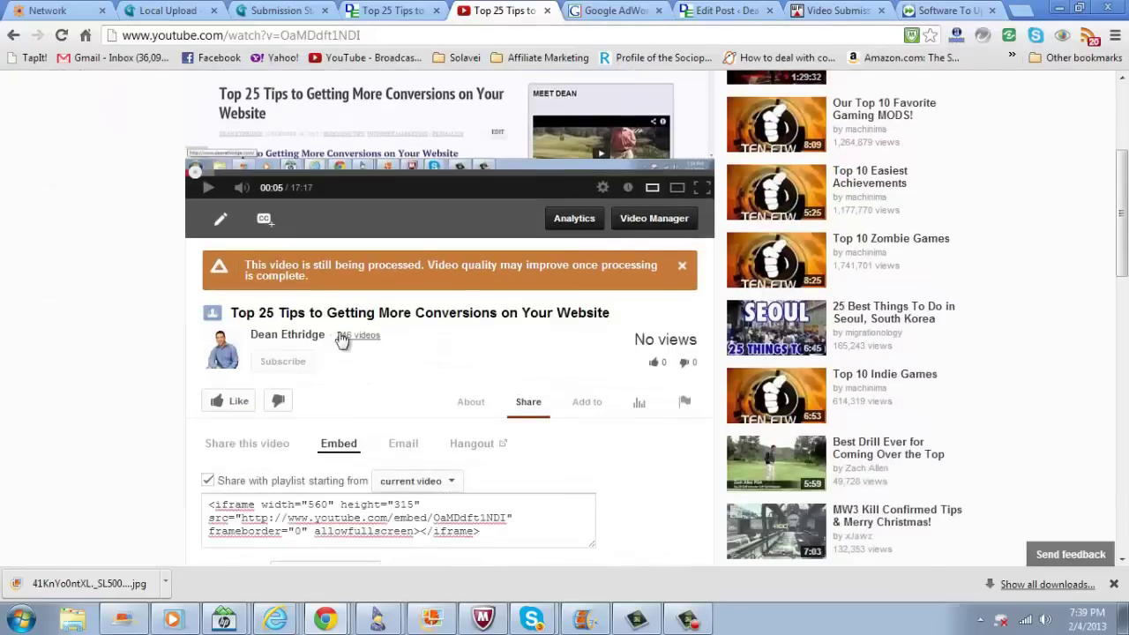
{"action": "left_click", "coordinate": [470, 402]}
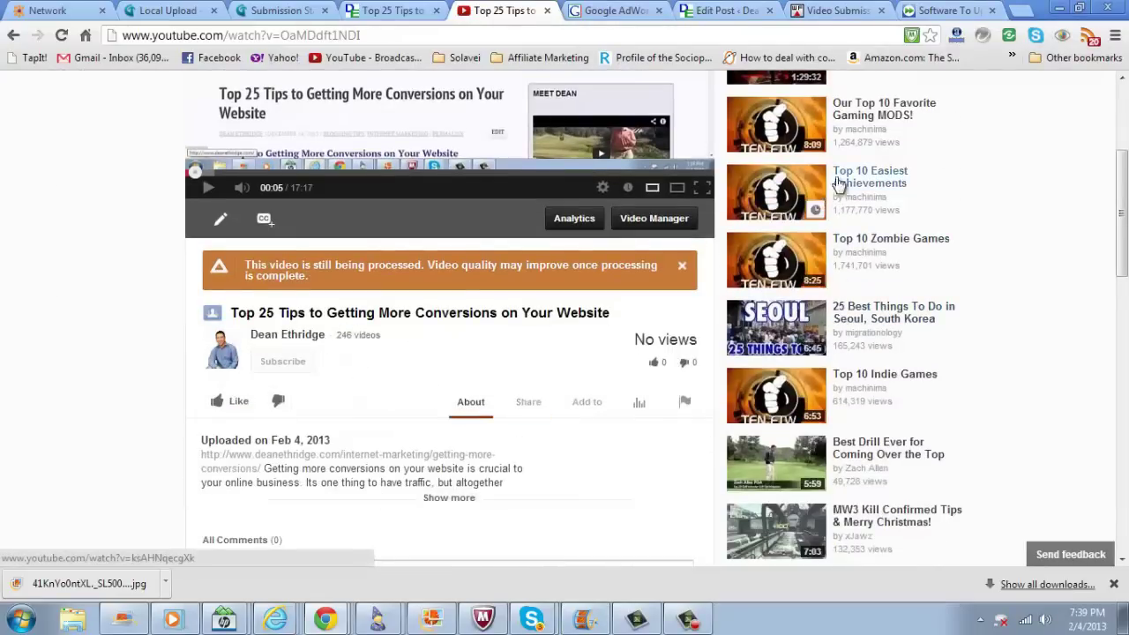
{"action": "left_click_drag", "start_coordinate": [1121, 221], "coordinate": [1121, 125]}
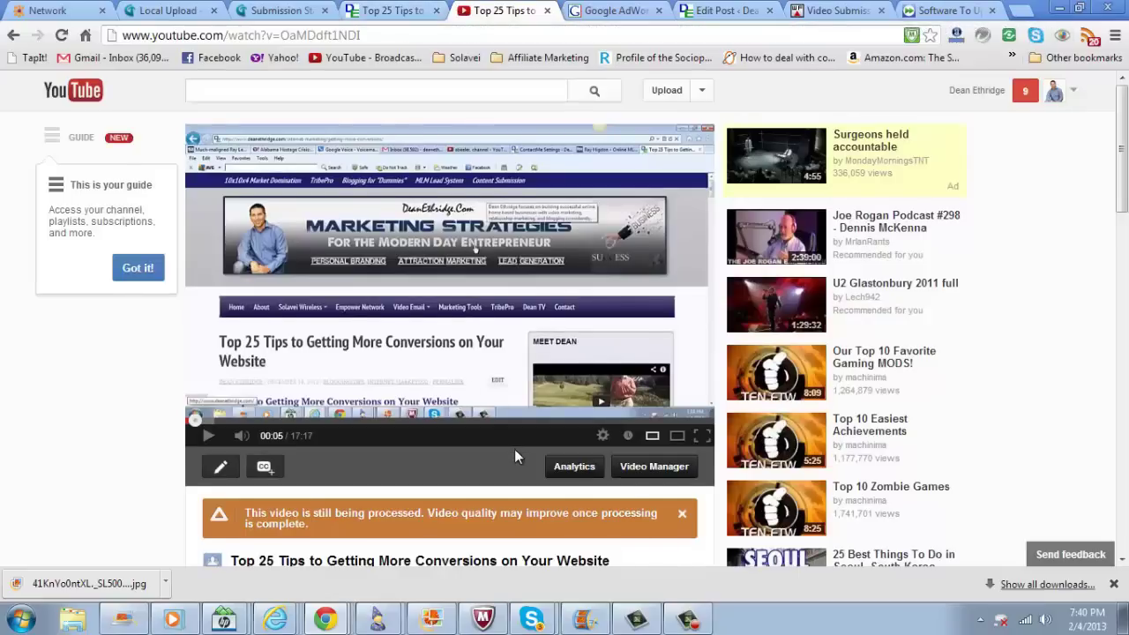
{"action": "scroll", "coordinate": [515, 449], "scroll_direction": "down", "scroll_amount": 1}
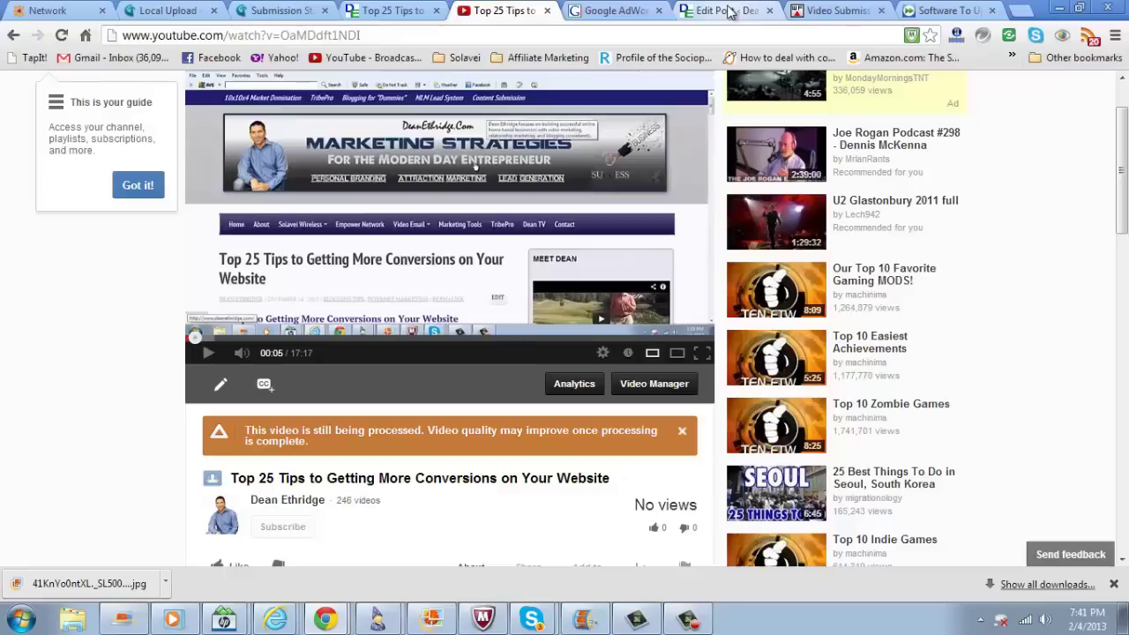
- Read the Warrior Forum 'Video Submission' thread's replies recommending ReelSeo, SENuke and Fiverr
{"action": "left_click", "coordinate": [838, 13]}
{"action": "scroll", "coordinate": [794, 192], "scroll_direction": "up", "scroll_amount": 5}
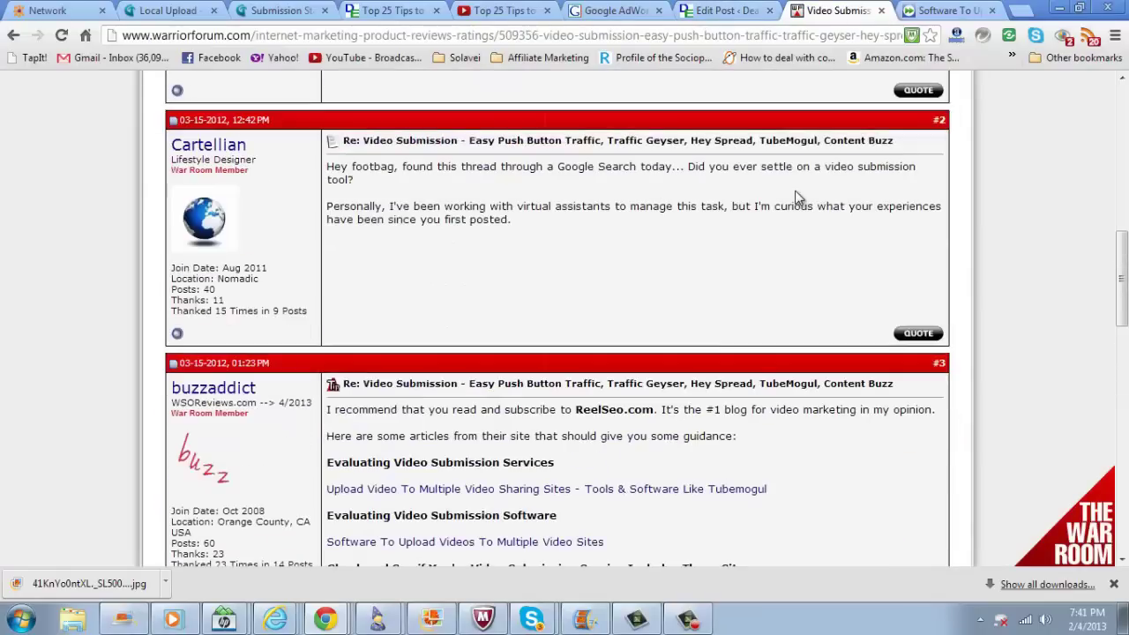
{"action": "scroll", "coordinate": [788, 212], "scroll_direction": "down", "scroll_amount": 3}
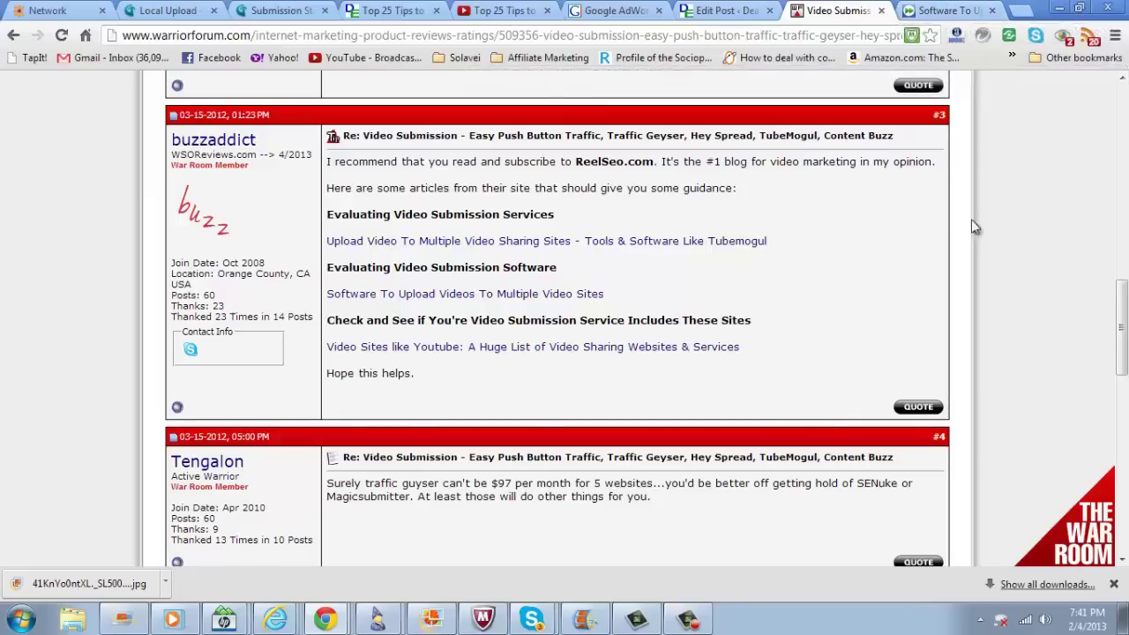
{"action": "scroll", "coordinate": [967, 275], "scroll_direction": "down", "scroll_amount": 3}
{"action": "scroll", "coordinate": [967, 275], "scroll_direction": "down", "scroll_amount": 1}
{"action": "scroll", "coordinate": [967, 275], "scroll_direction": "down", "scroll_amount": 1}
{"action": "scroll", "coordinate": [935, 278], "scroll_direction": "down", "scroll_amount": 3}
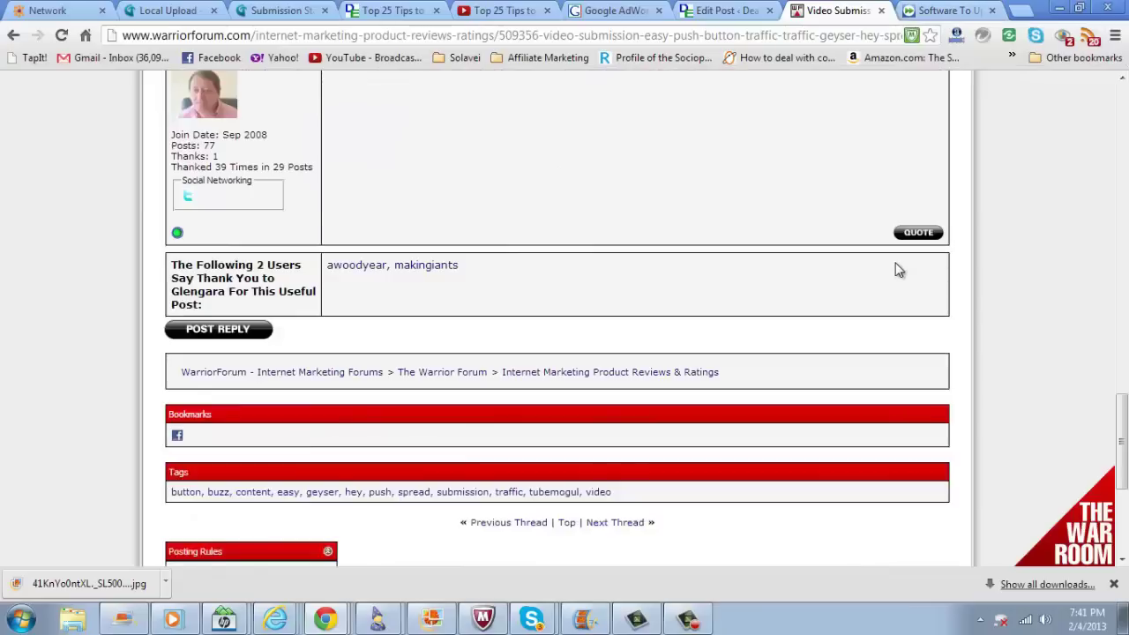
{"action": "scroll", "coordinate": [898, 269], "scroll_direction": "down", "scroll_amount": 2}
{"action": "scroll", "coordinate": [864, 265], "scroll_direction": "up", "scroll_amount": 1}
{"action": "scroll", "coordinate": [818, 253], "scroll_direction": "up", "scroll_amount": 3}
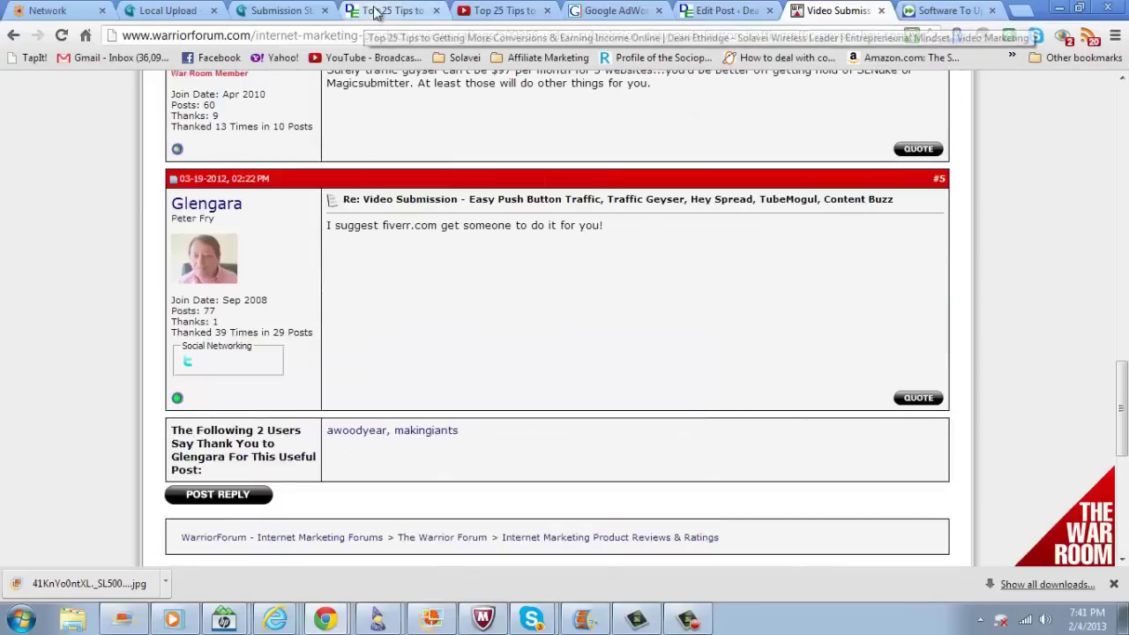